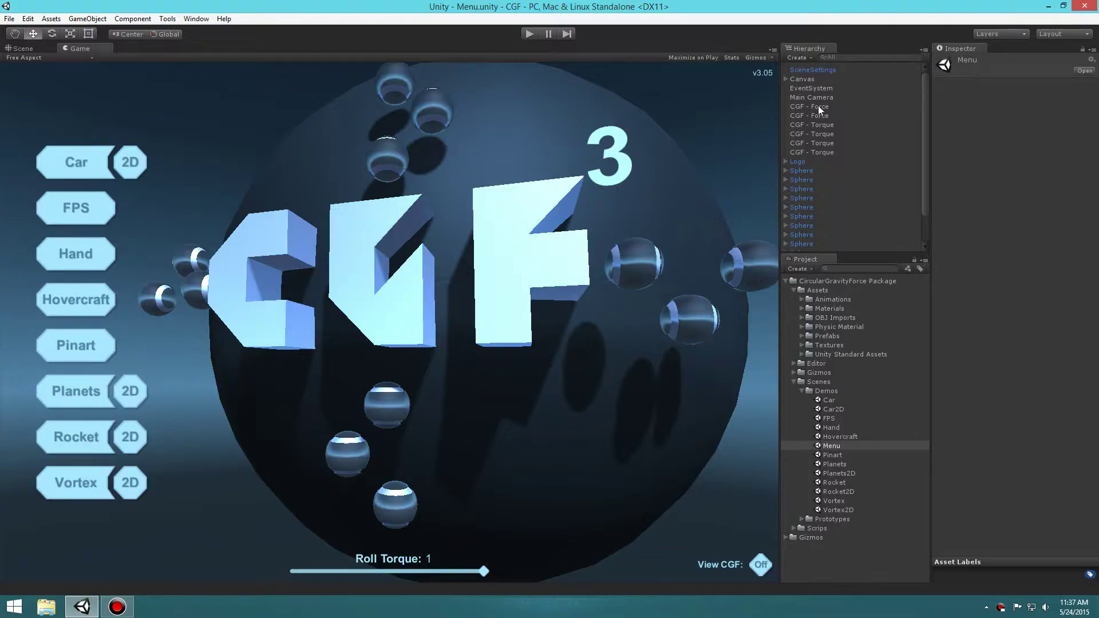
Expand the Prototypes folder to list CGF Diagram, Empty Scene and Empty Scene 2D.
{"action": "left_click", "coordinate": [802, 519]}
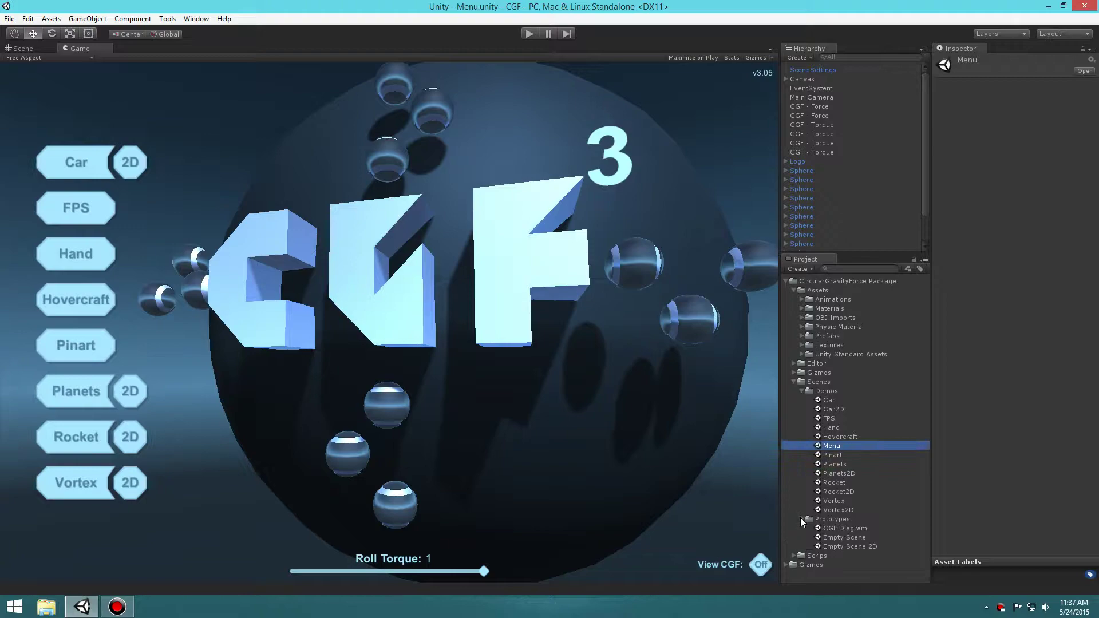
Open Empty Scene in the Scene view and orbit to look across the ramps.
{"action": "double_click", "coordinate": [837, 537]}
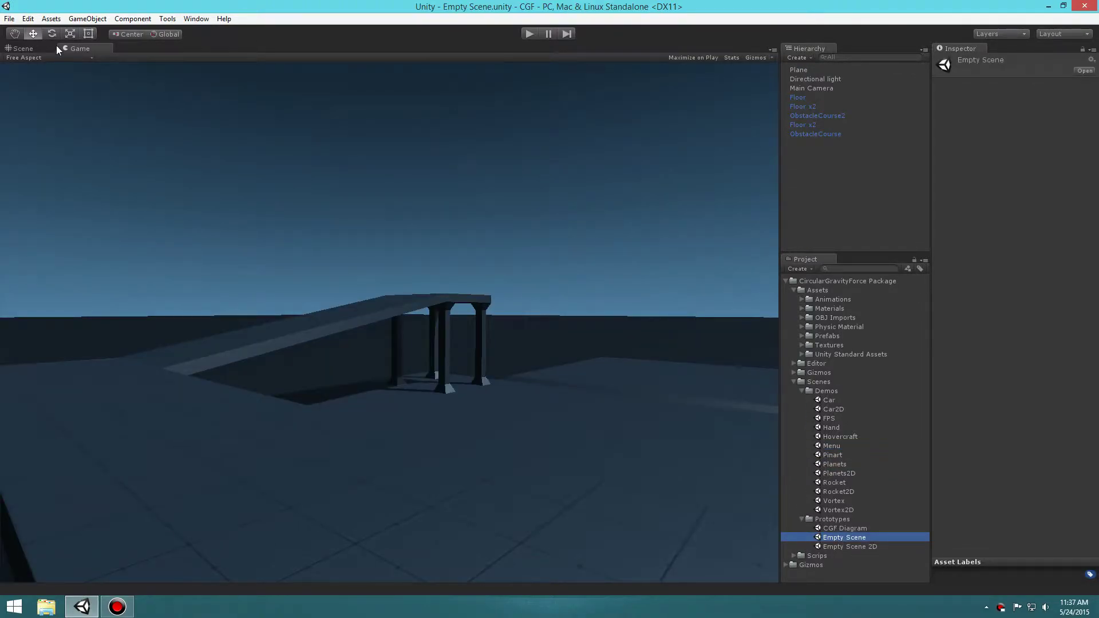
{"action": "left_click", "coordinate": [25, 48]}
{"action": "right_click_drag", "start_coordinate": [534, 369], "coordinate": [538, 400]}
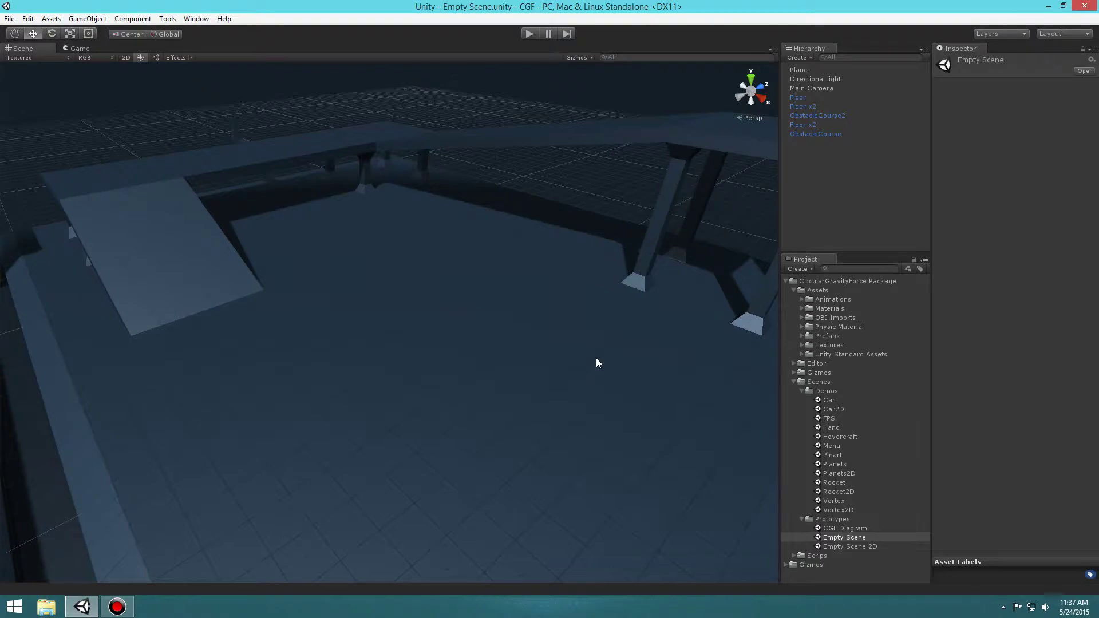
Browse to Assets > Prefabs > 3D > Player to list the Hovercraft prefab.
{"action": "left_click", "coordinate": [794, 383]}
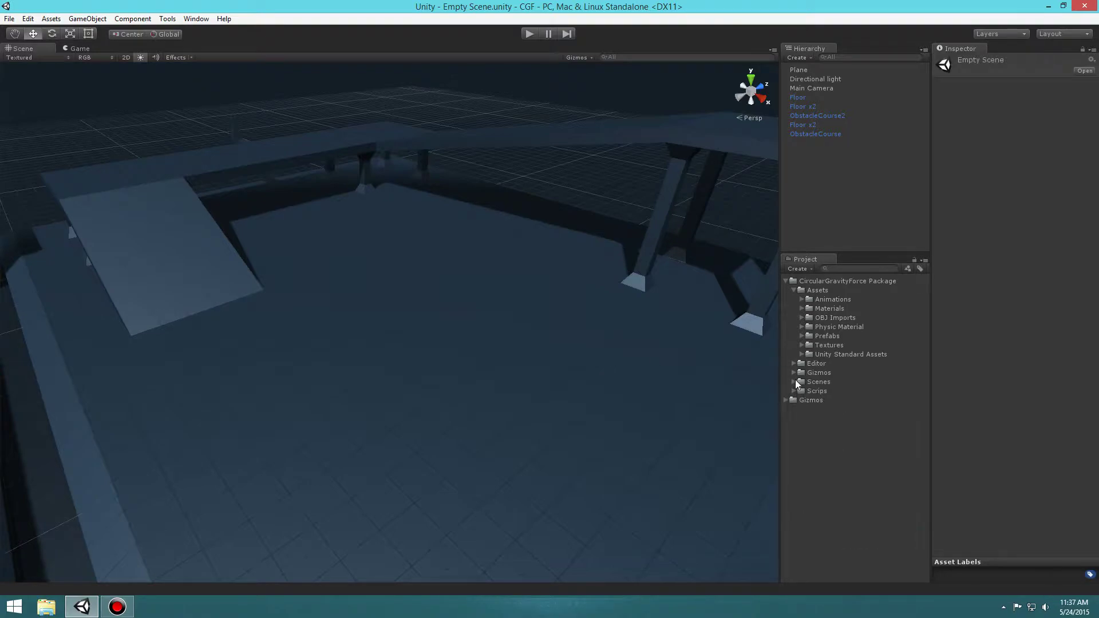
{"action": "left_click", "coordinate": [791, 290]}
{"action": "left_click", "coordinate": [791, 290]}
{"action": "left_click", "coordinate": [802, 337]}
{"action": "left_click", "coordinate": [811, 354]}
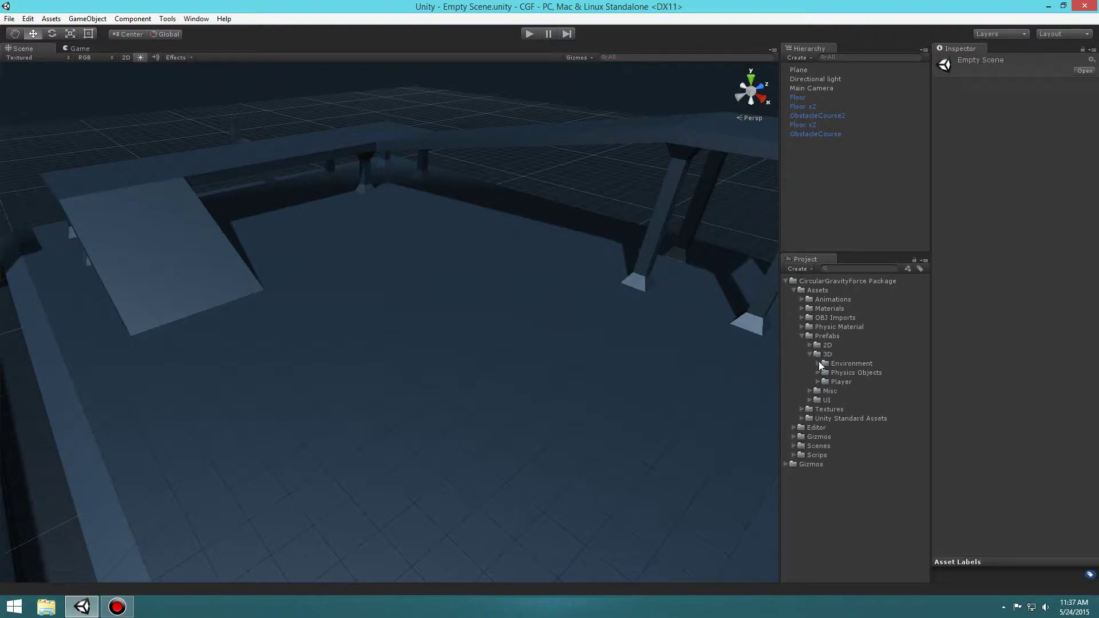
{"action": "left_click", "coordinate": [816, 382]}
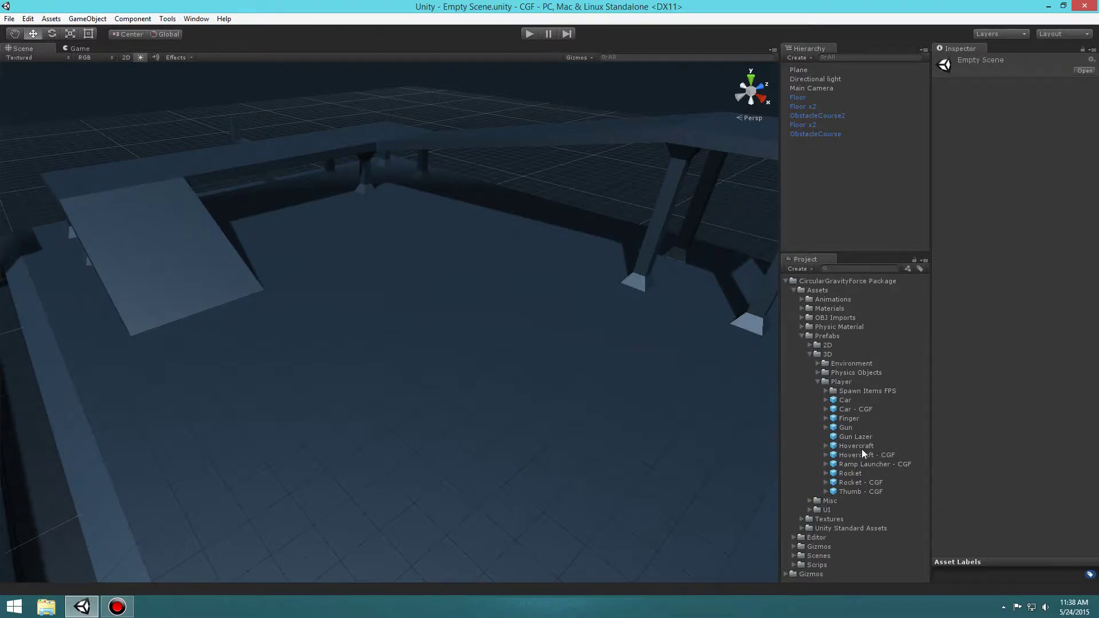
Drop the Hovercraft prefab into the scene and align Main Camera to the current view.
{"action": "left_click_drag", "start_coordinate": [854, 446], "coordinate": [581, 246]}
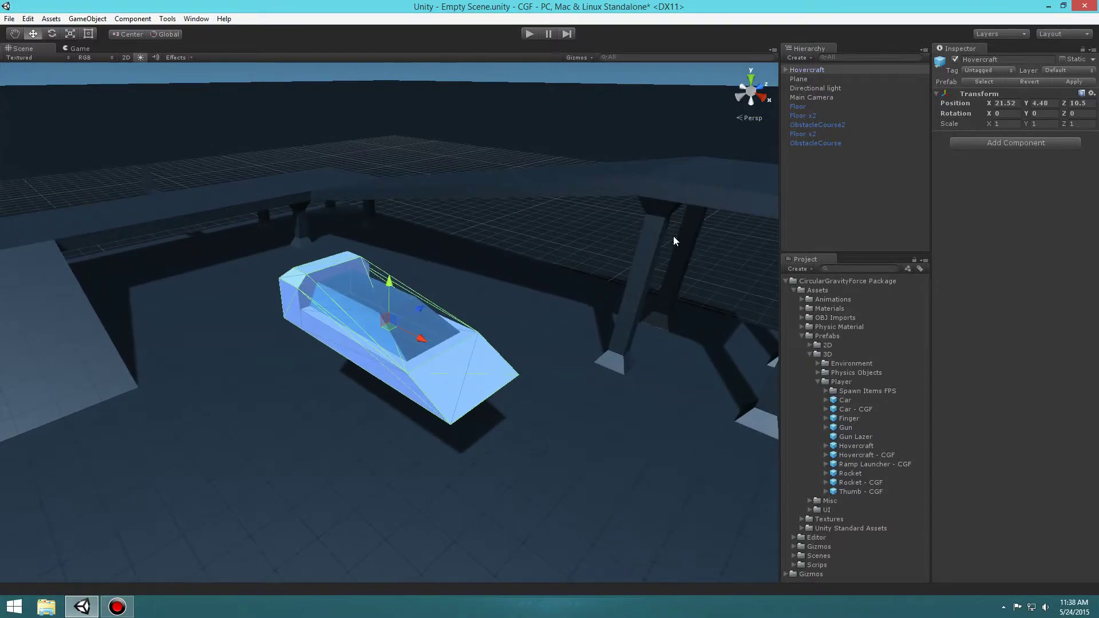
{"action": "left_click", "coordinate": [848, 222]}
{"action": "left_click", "coordinate": [827, 98]}
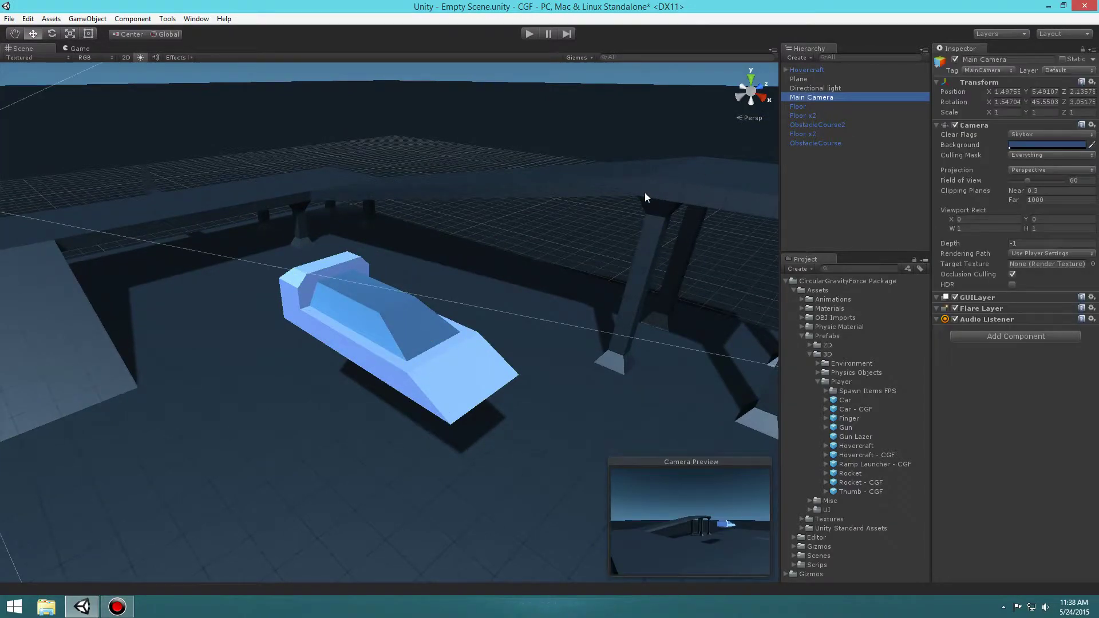
{"action": "key", "text": "ctrl+shift+f"}
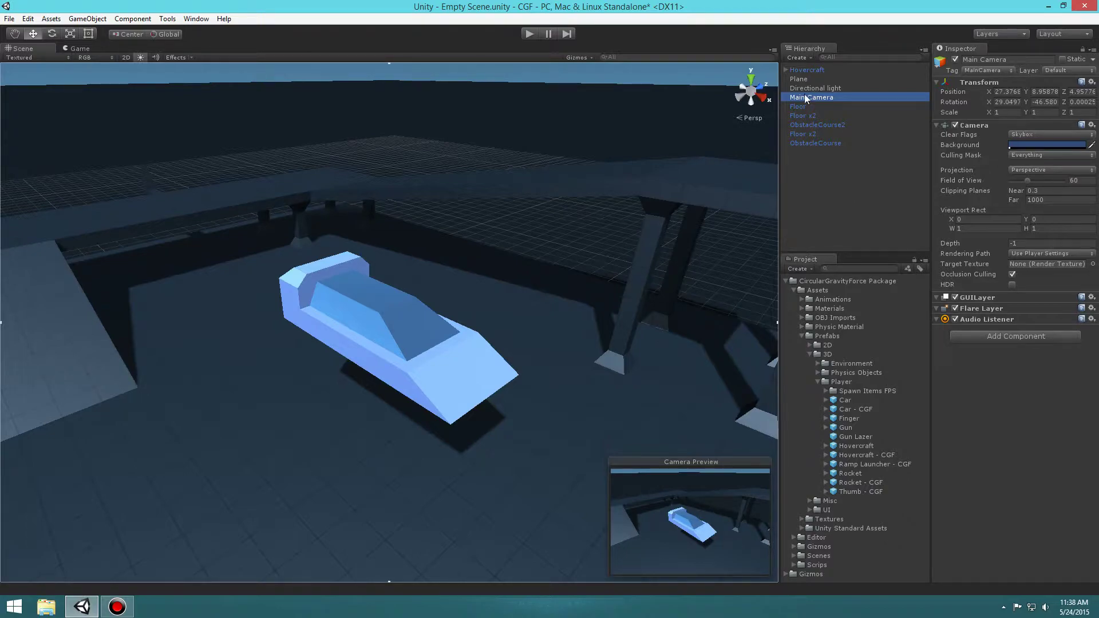
Open the CGF 3 Wizard from Tools > CGF 3 and start a play-mode test.
{"action": "left_click", "coordinate": [27, 20]}
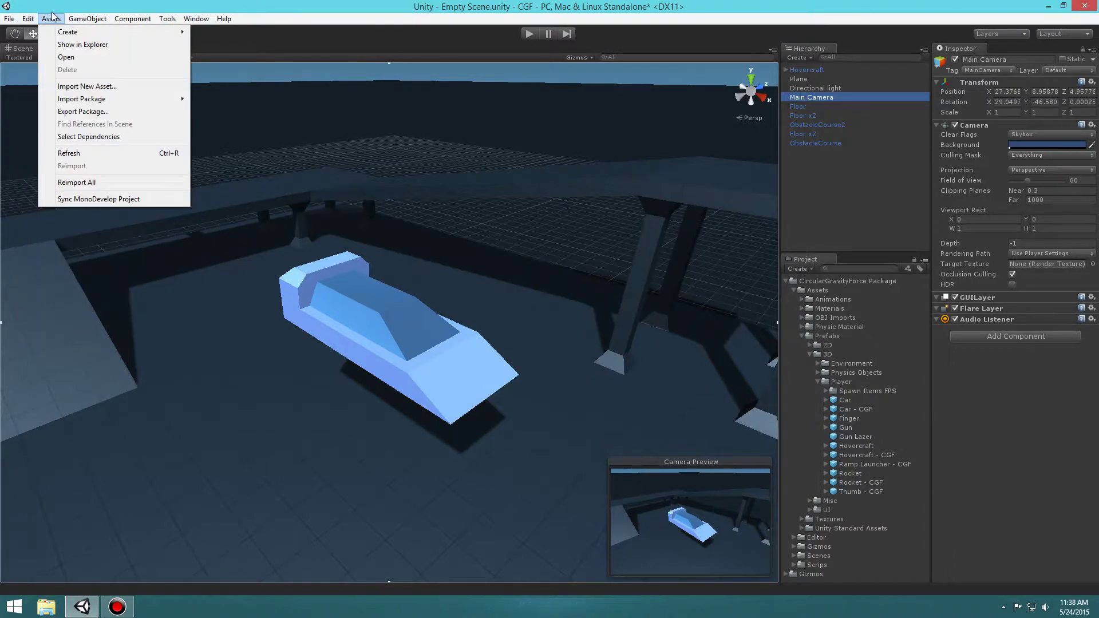
{"action": "left_click", "coordinate": [53, 18]}
{"action": "left_click", "coordinate": [167, 19]}
{"action": "mouse_move", "coordinate": [189, 32]}
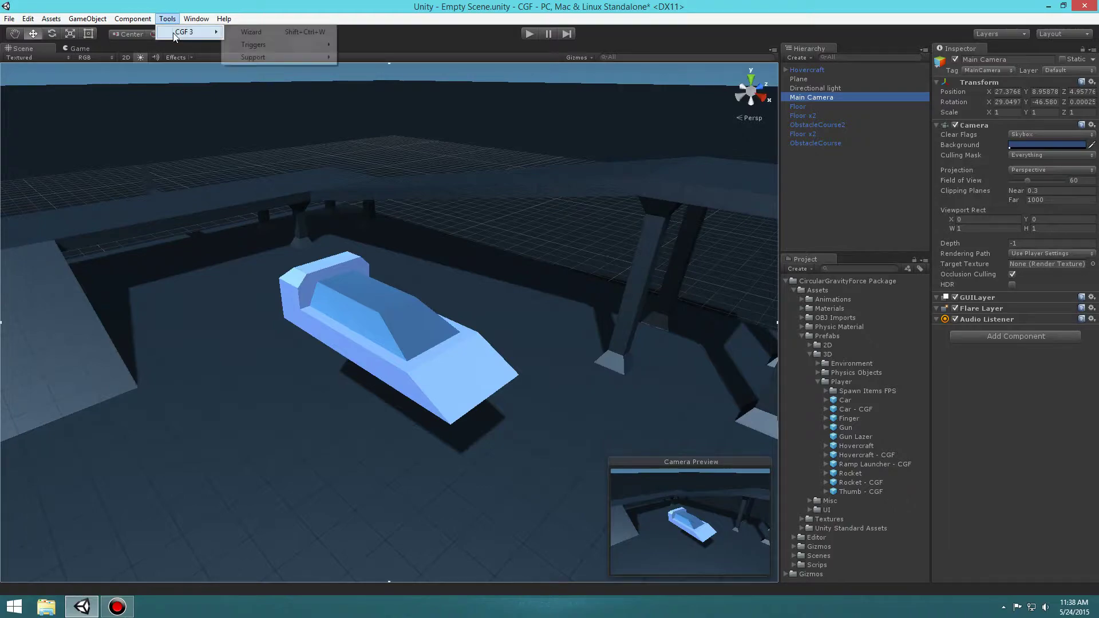
{"action": "left_click", "coordinate": [270, 33]}
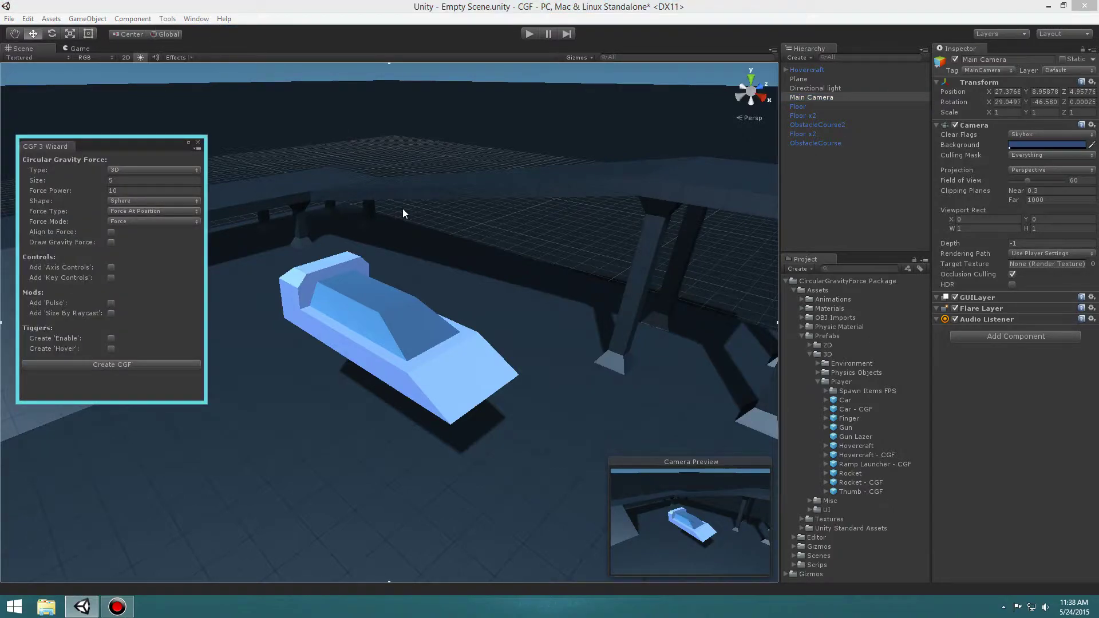
{"action": "left_click", "coordinate": [528, 34]}
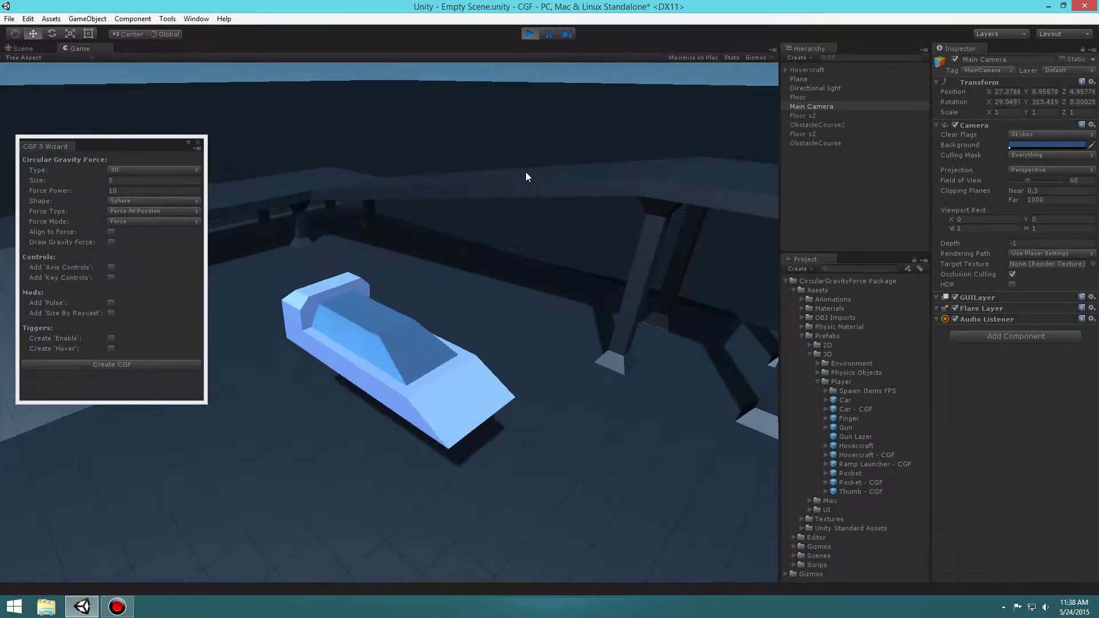
Exit play mode to return to editing Empty Scene.
{"action": "left_click", "coordinate": [527, 34]}
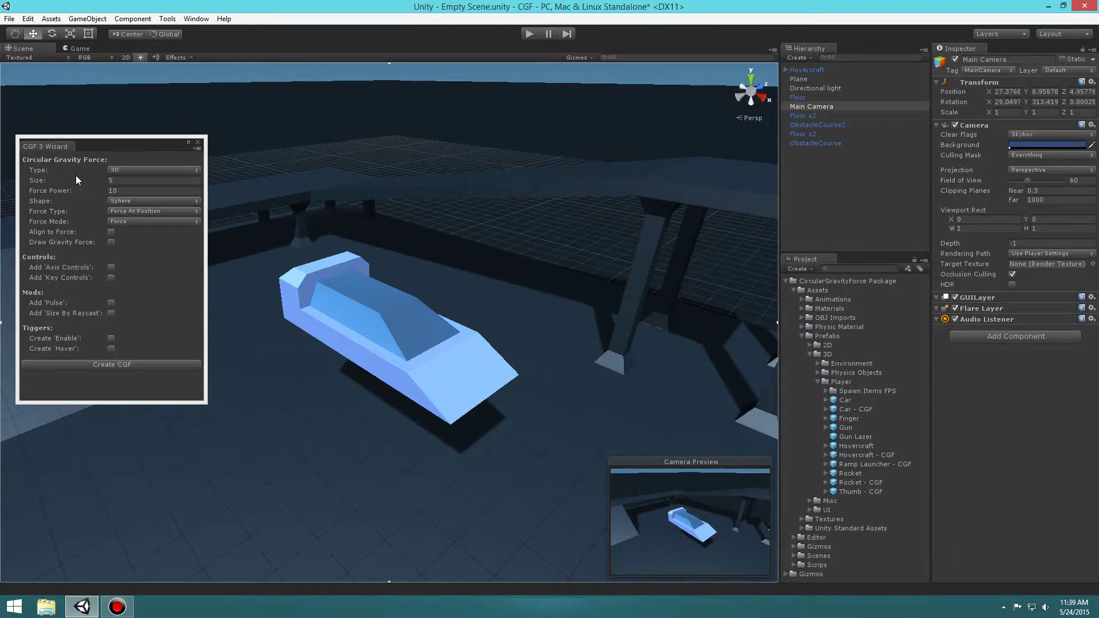
Set the wizard's shape to Ray Cast, force type Force and force mode Acceleration.
{"action": "left_click", "coordinate": [127, 181]}
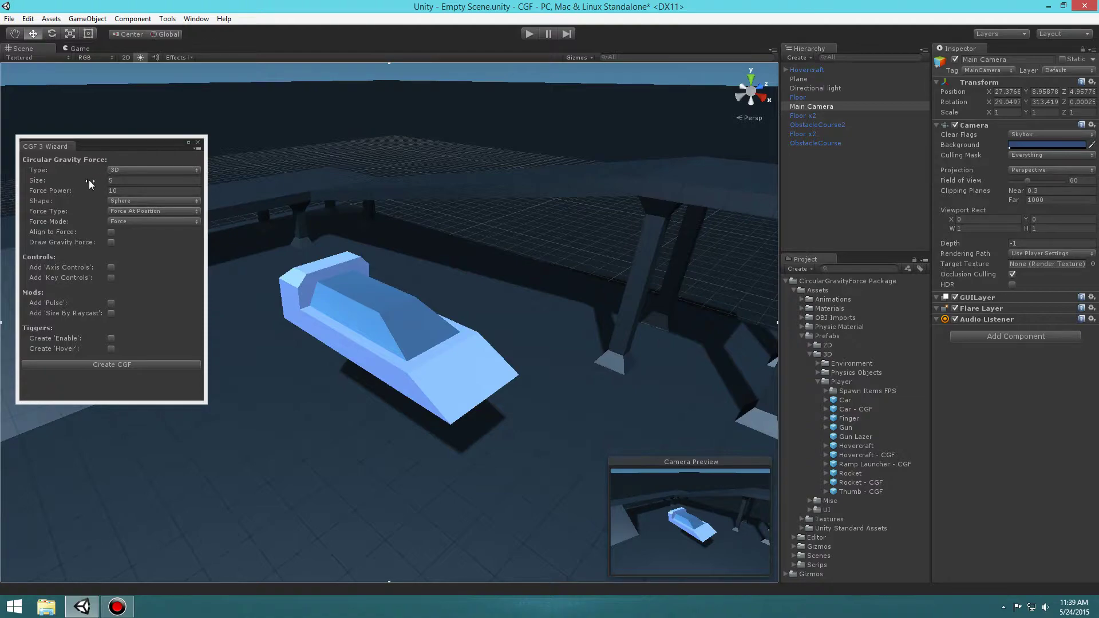
{"action": "left_click", "coordinate": [125, 192]}
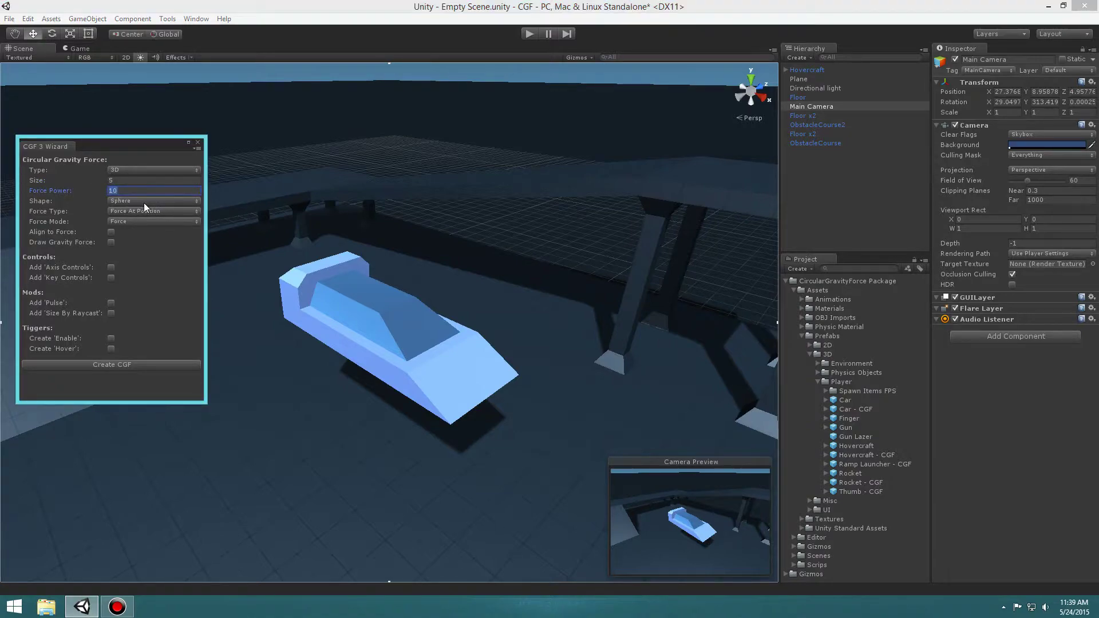
{"action": "left_click", "coordinate": [144, 207]}
{"action": "left_click", "coordinate": [142, 236]}
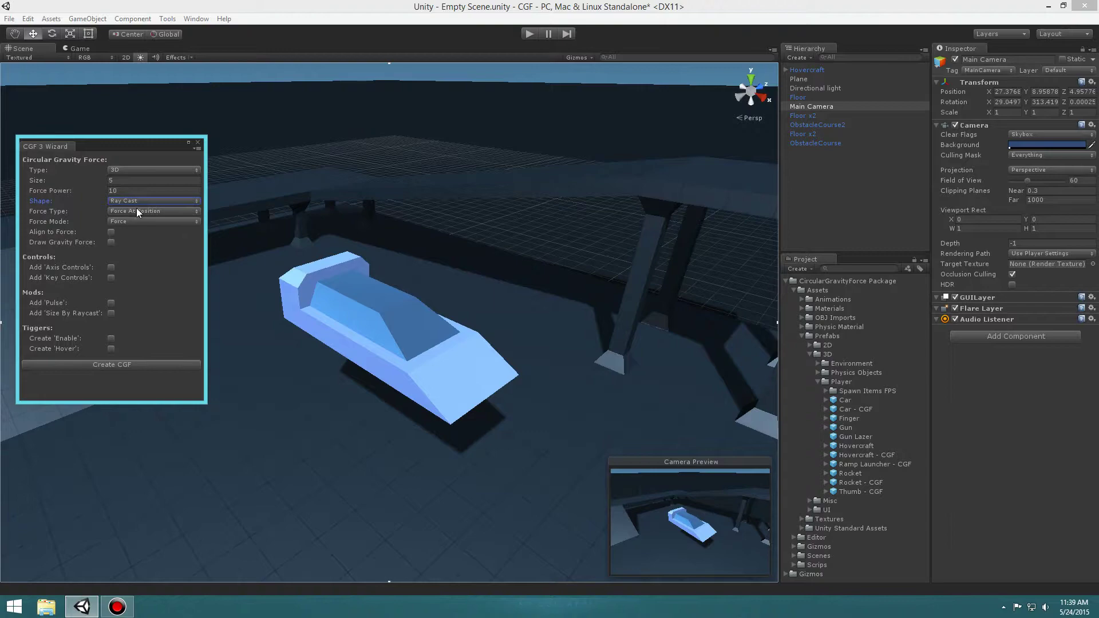
{"action": "left_click", "coordinate": [136, 212]}
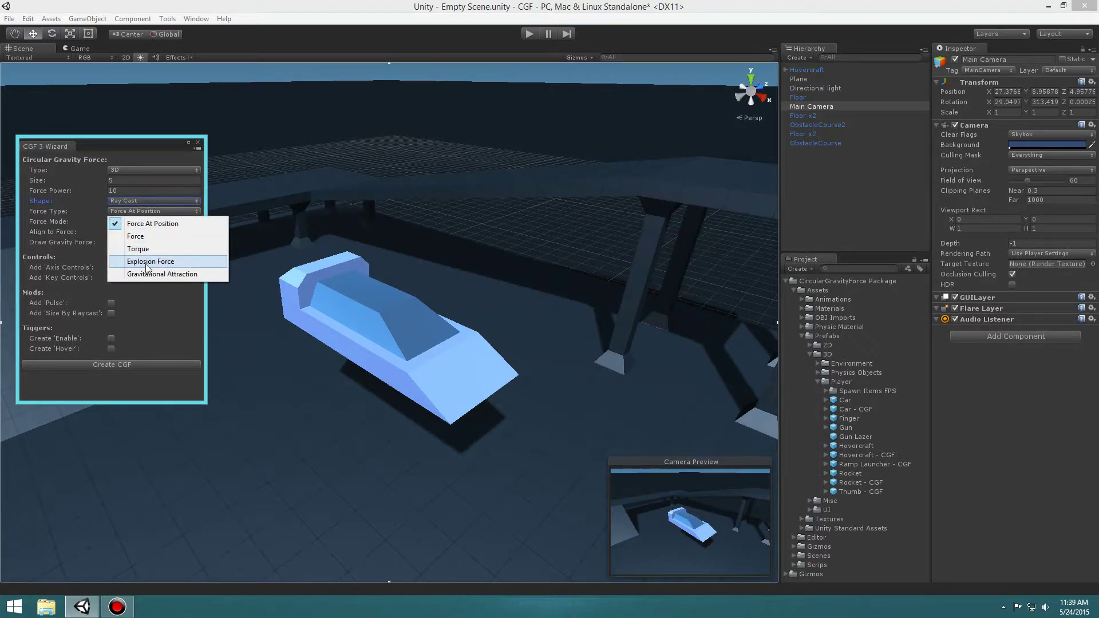
{"action": "left_click", "coordinate": [136, 237]}
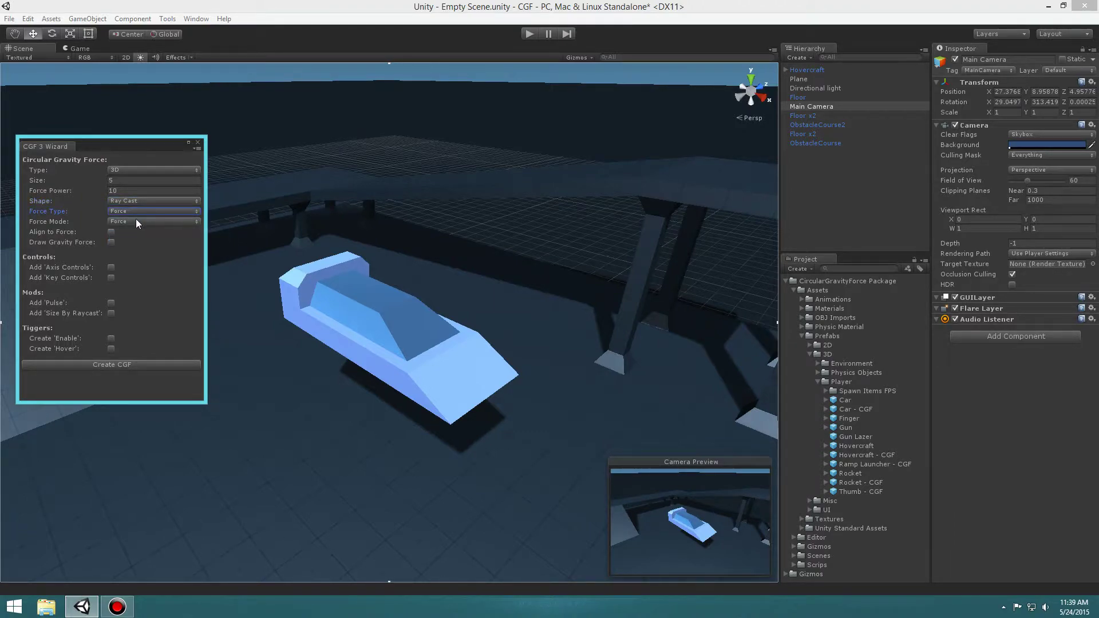
{"action": "left_click", "coordinate": [119, 222]}
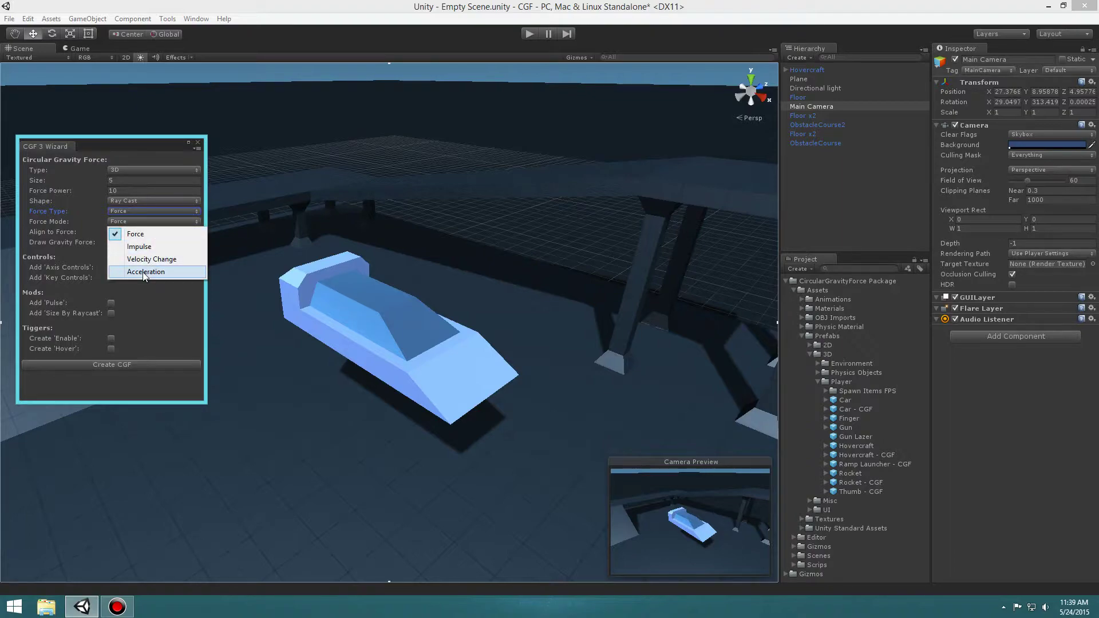
{"action": "left_click", "coordinate": [162, 273]}
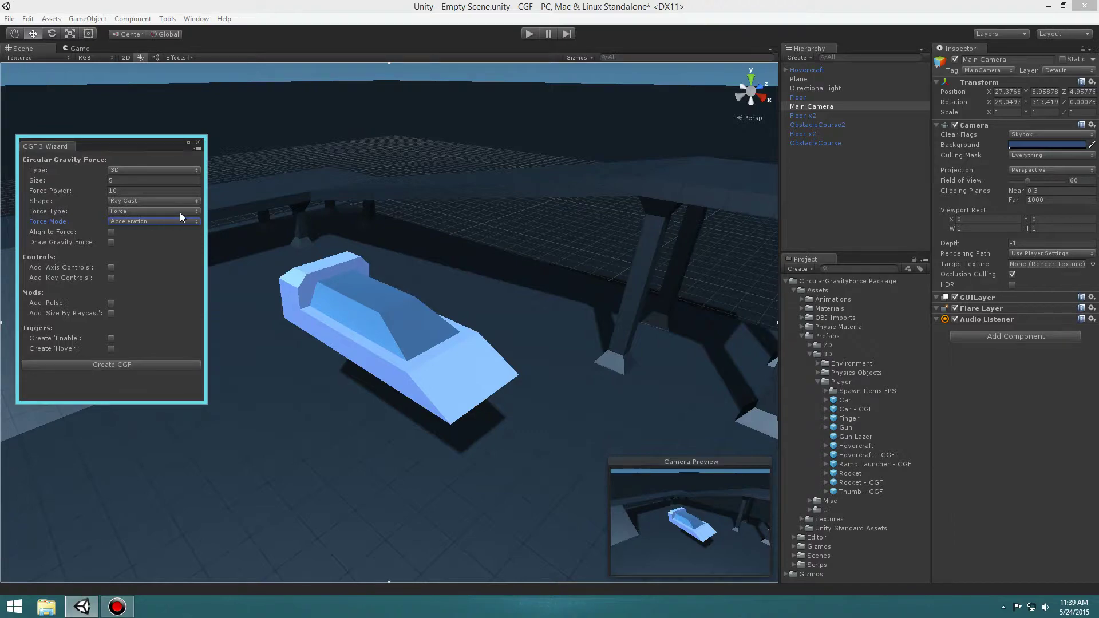
Tick Create 'Hover', create the CGF and close the wizard.
{"action": "left_click", "coordinate": [110, 349]}
{"action": "left_click", "coordinate": [115, 365]}
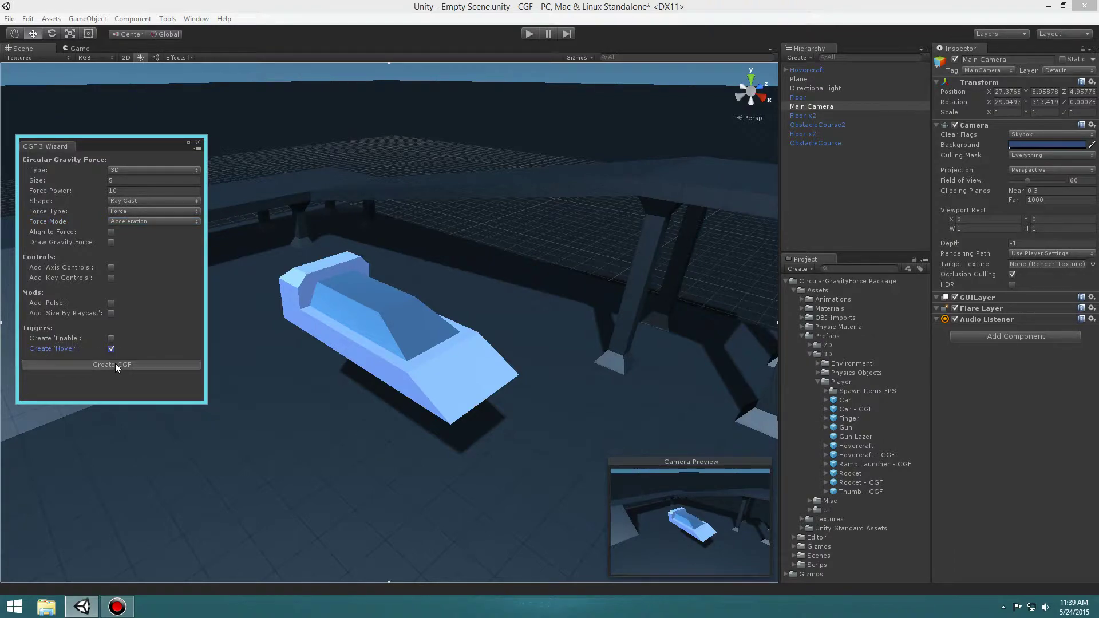
{"action": "left_click", "coordinate": [198, 142]}
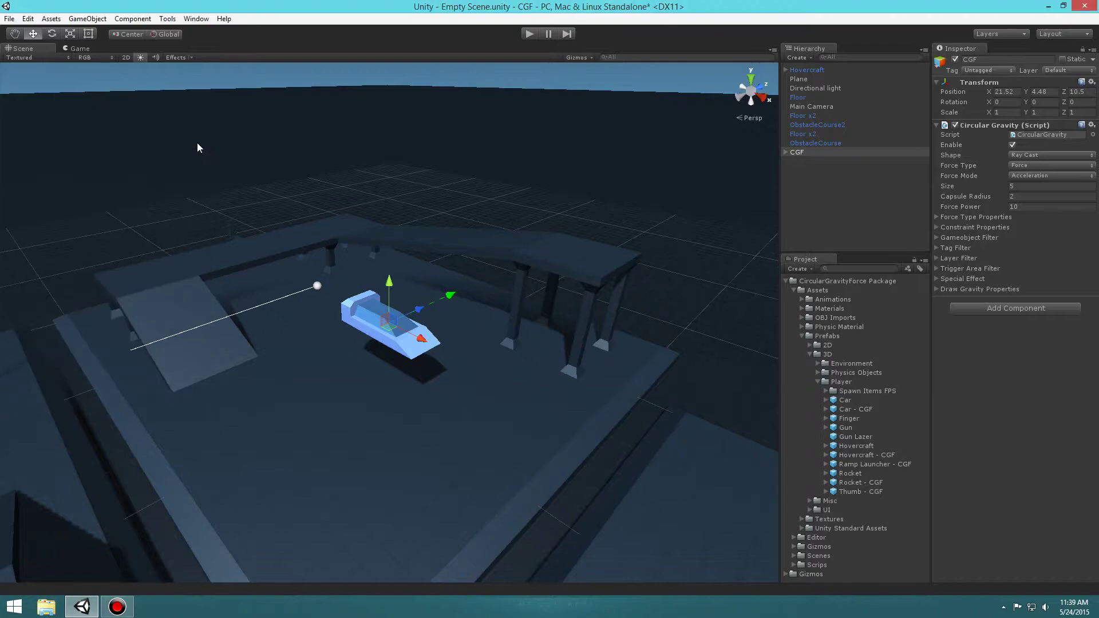
Expand CGF and compare its circular gravity settings with the Trigger Hover child's settings.
{"action": "scroll", "coordinate": [352, 353], "scroll_direction": "up", "scroll_amount": 5}
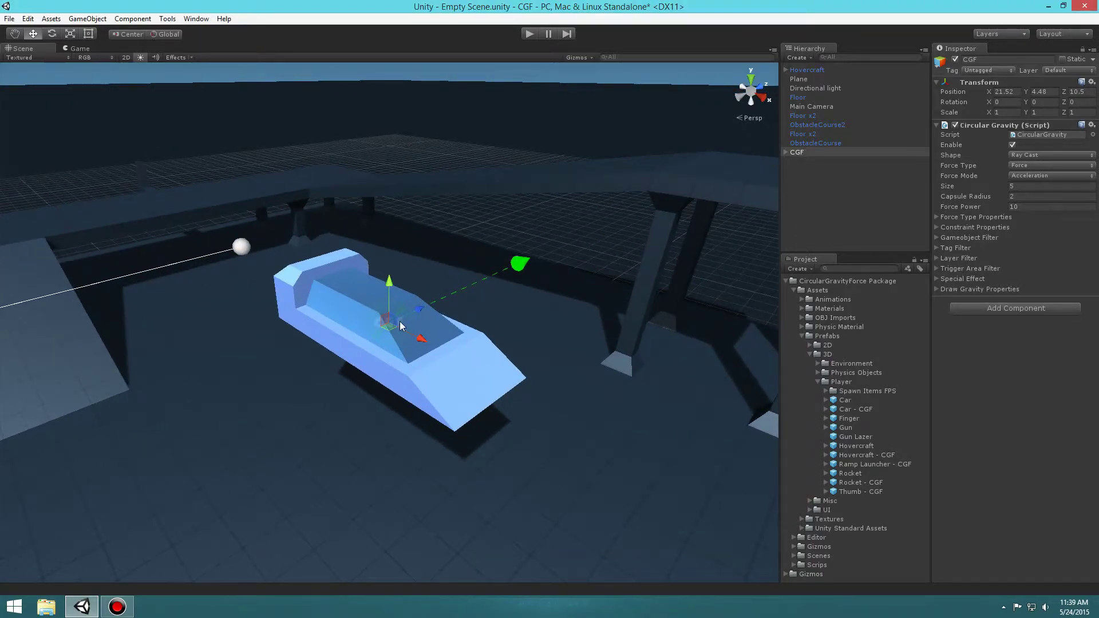
{"action": "left_click", "coordinate": [786, 153]}
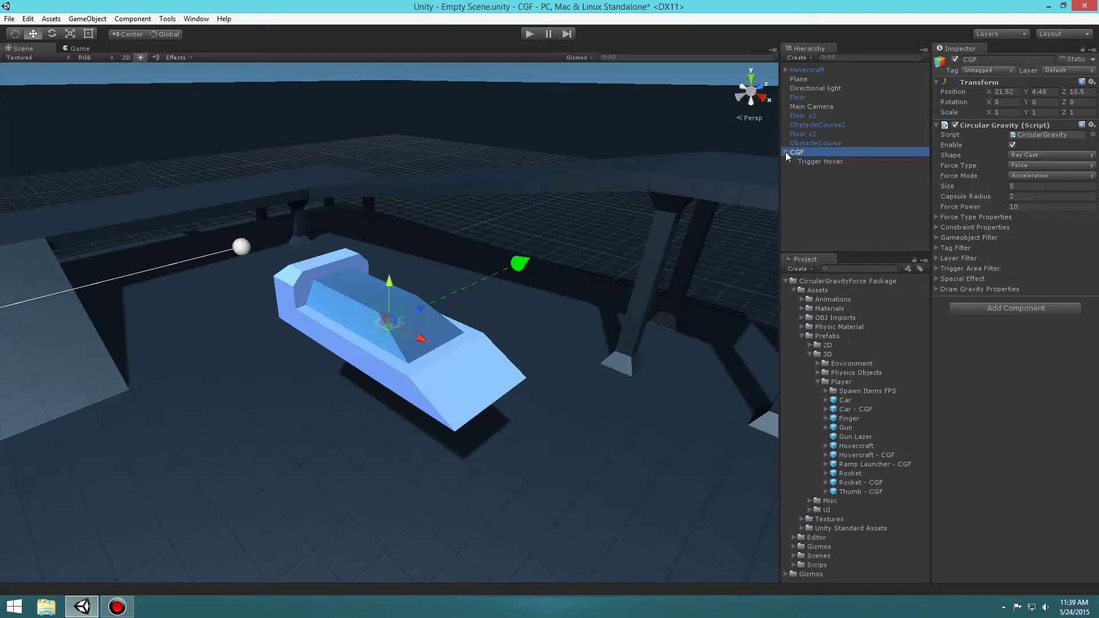
{"action": "left_click", "coordinate": [805, 161]}
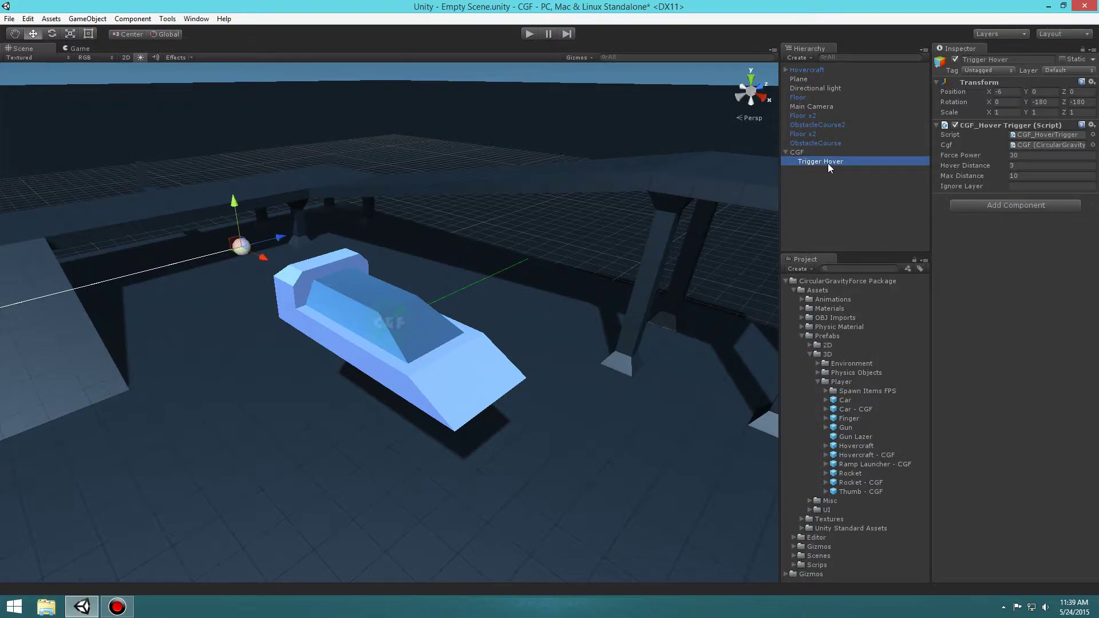
{"action": "left_click", "coordinate": [798, 153]}
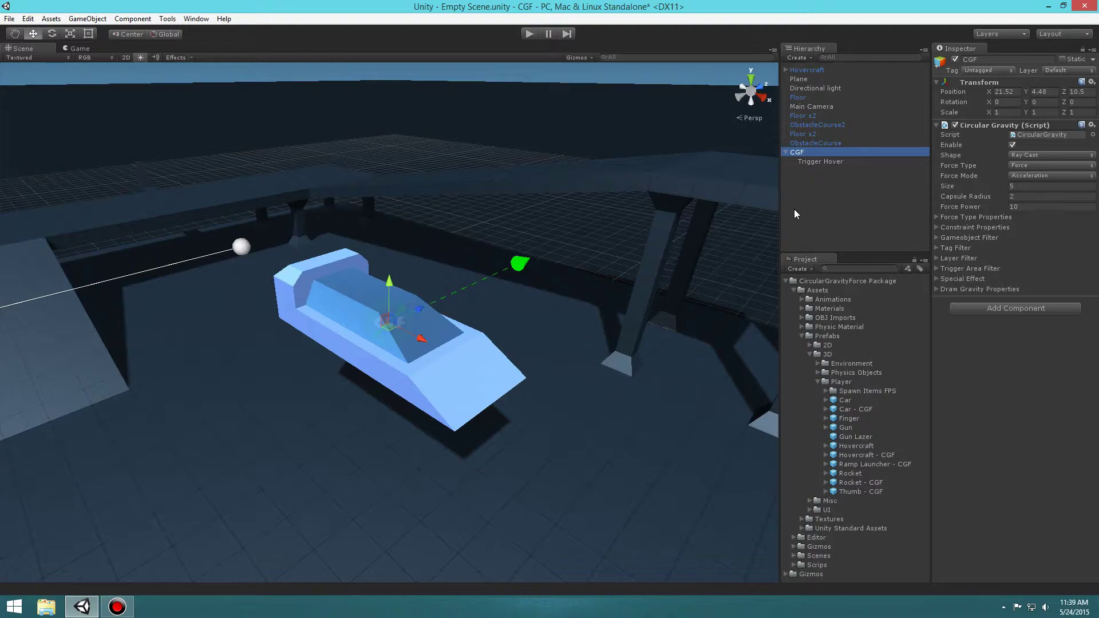
{"action": "left_click", "coordinate": [823, 159]}
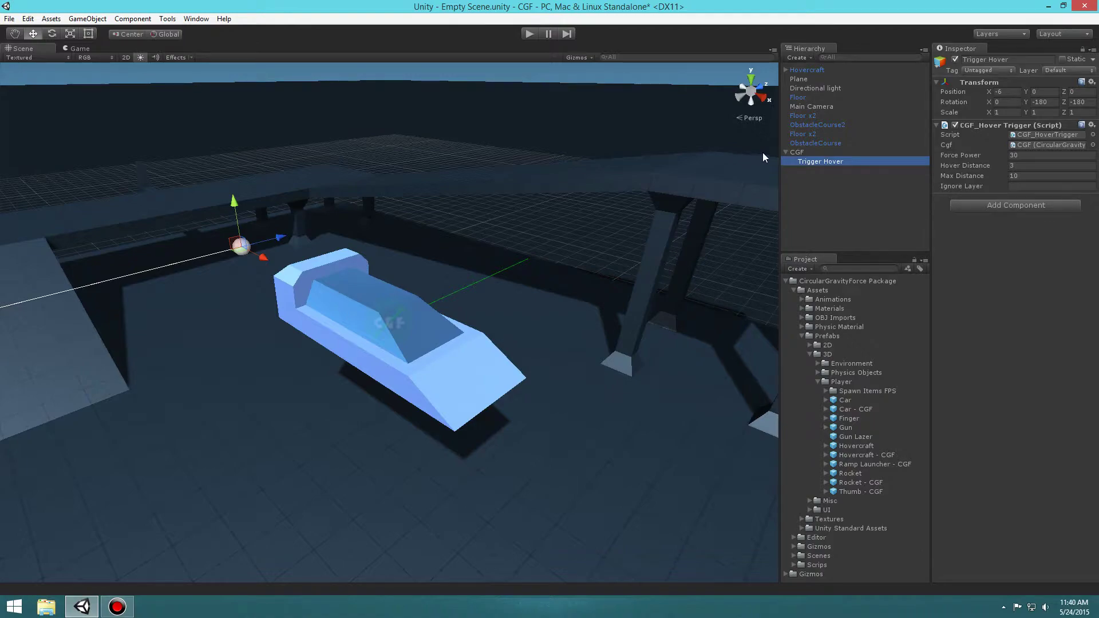
{"action": "left_click", "coordinate": [798, 153]}
{"action": "right_click_drag", "start_coordinate": [335, 228], "coordinate": [274, 244]}
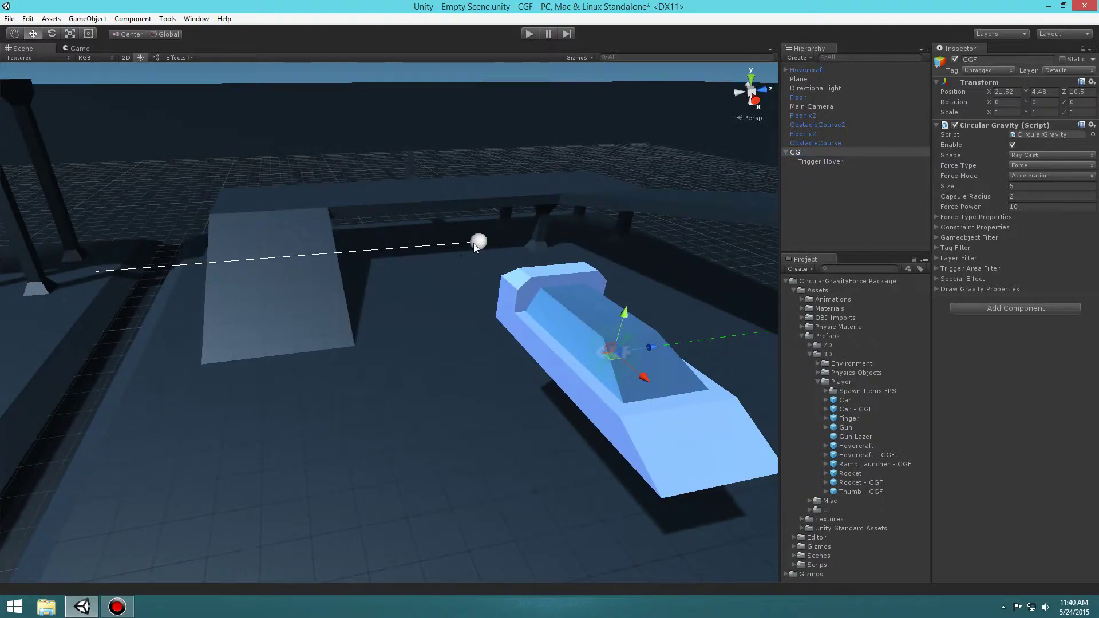
{"action": "right_click_drag", "start_coordinate": [544, 246], "coordinate": [774, 253]}
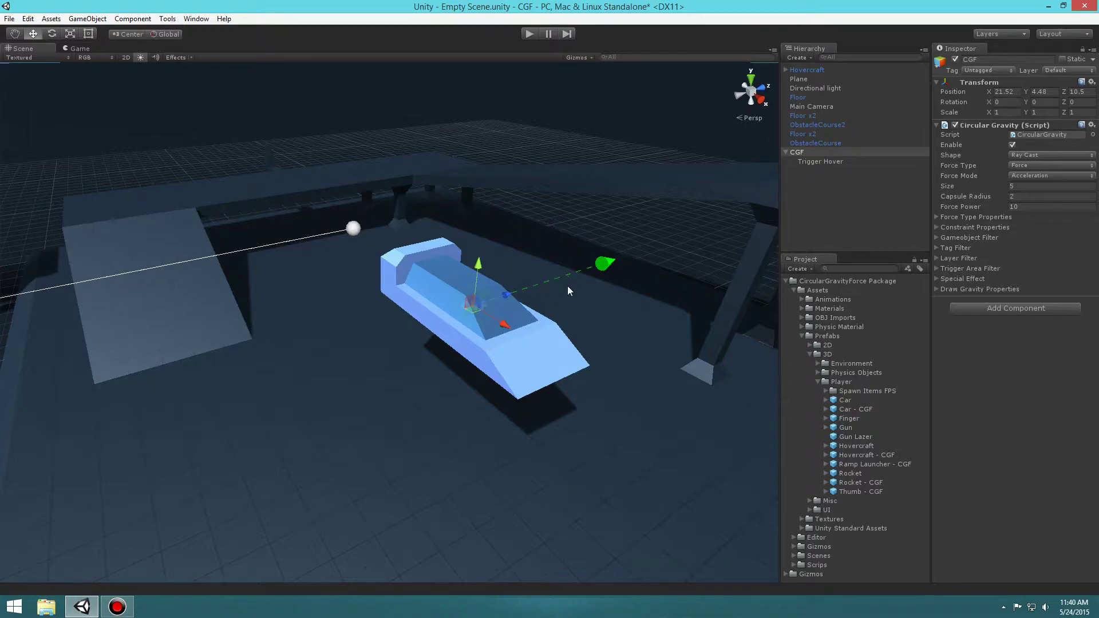
{"action": "right_click", "coordinate": [826, 186]}
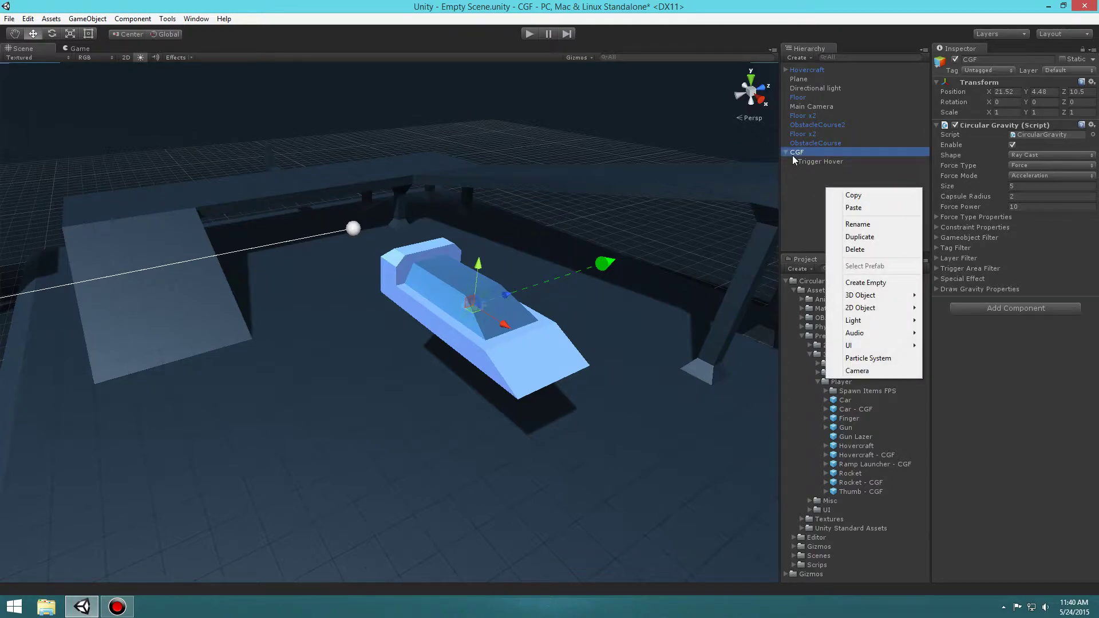
Rotate the CGF object so its force points upward.
{"action": "left_click", "coordinate": [792, 154]}
{"action": "left_click", "coordinate": [794, 152]}
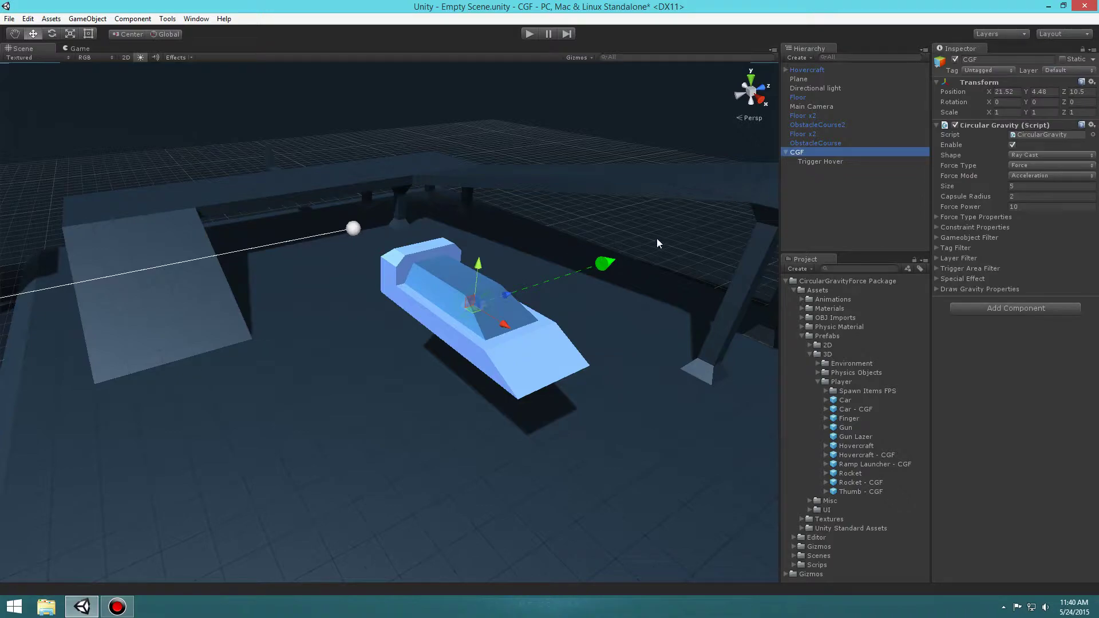
{"action": "key", "text": "e"}
{"action": "left_click_drag", "start_coordinate": [459, 278], "coordinate": [288, 308]}
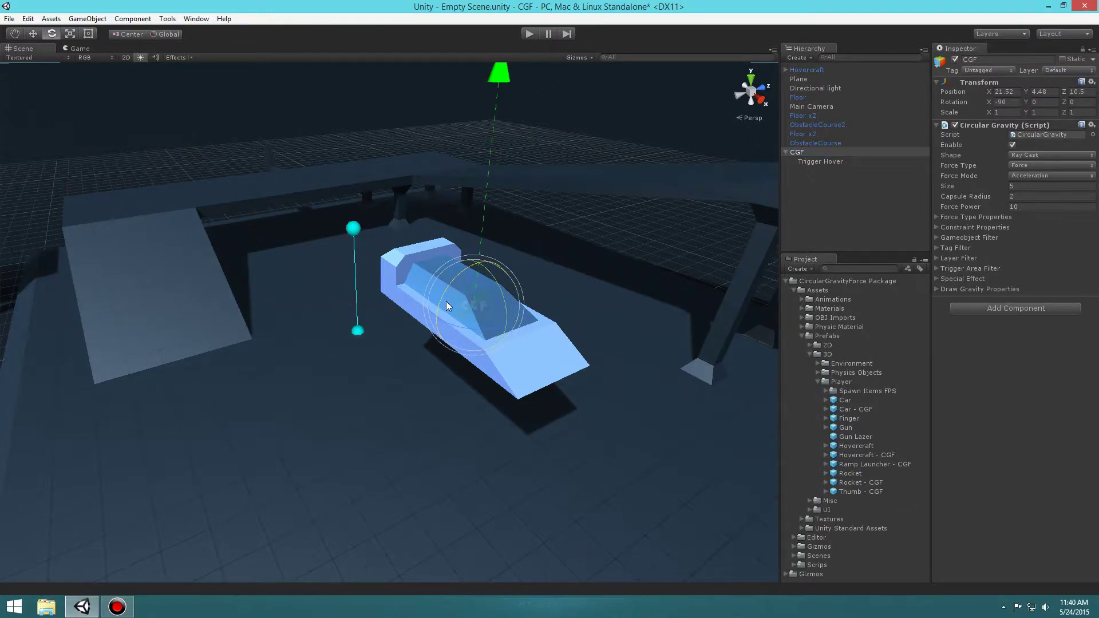
{"action": "left_click_drag", "start_coordinate": [533, 278], "coordinate": [495, 409], "text": "alt"}
Lower the CGF beneath the hovercraft to Y 2.98, checking its force power.
{"action": "key", "text": "w"}
{"action": "left_click_drag", "start_coordinate": [258, 299], "coordinate": [254, 320], "text": "alt"}
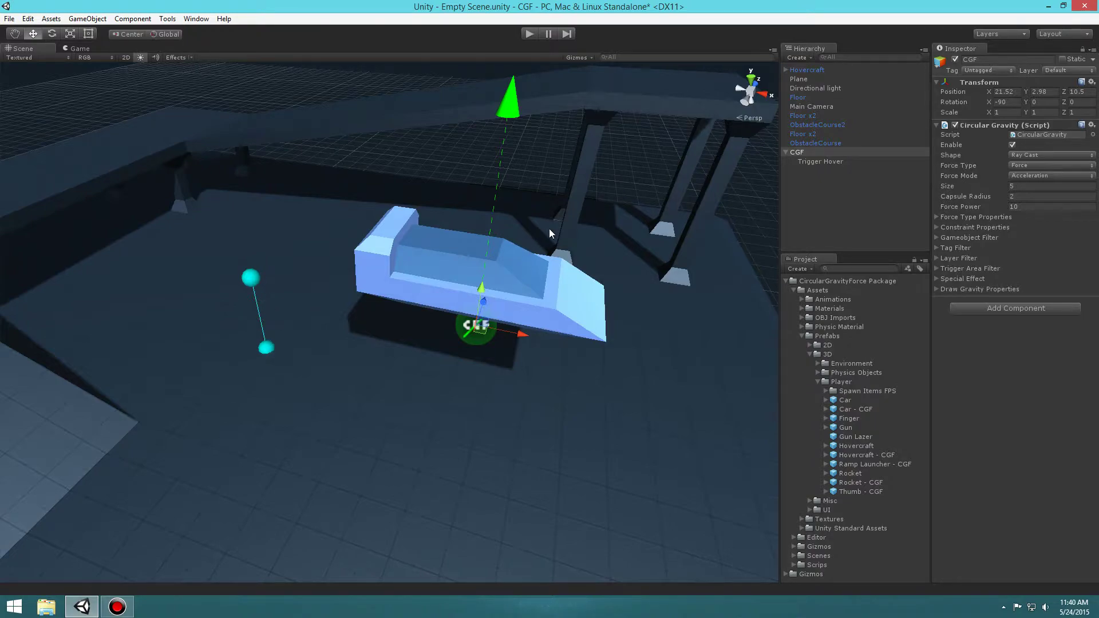
{"action": "left_click", "coordinate": [1038, 207]}
{"action": "left_click", "coordinate": [836, 163]}
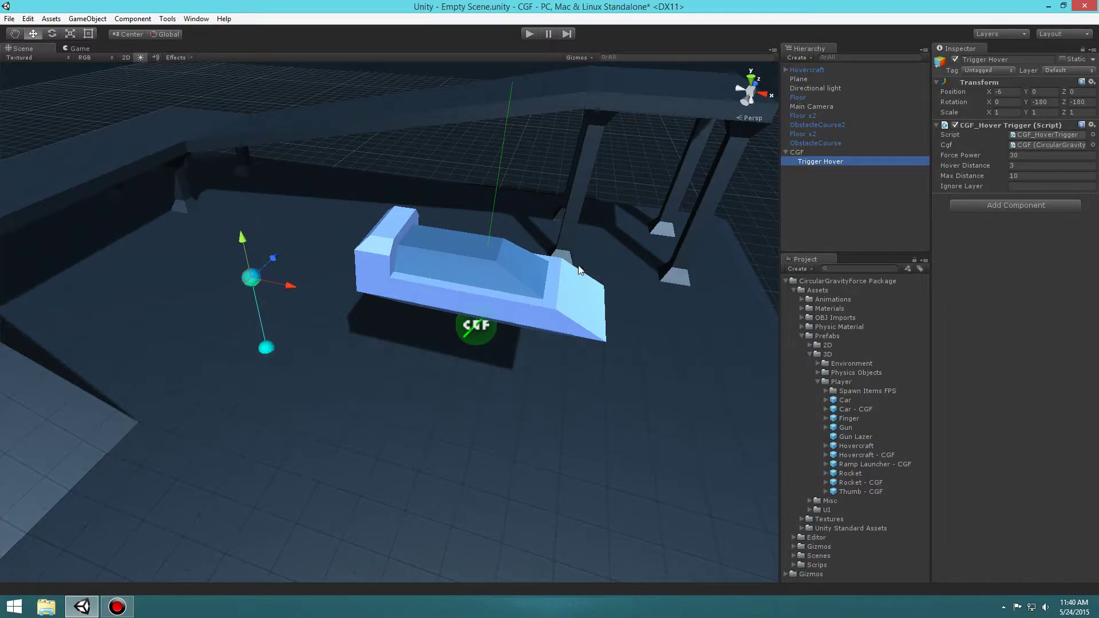
{"action": "mouse_move", "coordinate": [512, 335]}
{"action": "left_mouse_down", "text": "alt"}
{"action": "mouse_move", "coordinate": [503, 326]}
{"action": "mouse_move", "coordinate": [570, 339]}
{"action": "mouse_move", "coordinate": [532, 324]}
{"action": "mouse_move", "coordinate": [506, 331]}
{"action": "left_mouse_up", "text": "alt"}
{"action": "left_click", "coordinate": [449, 334]}
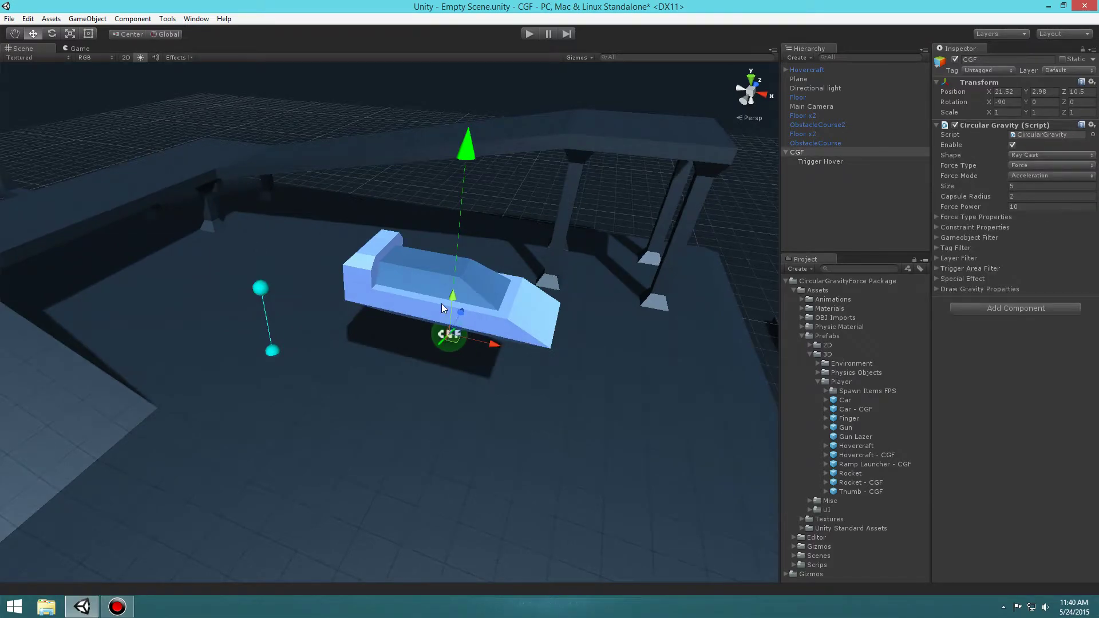
{"action": "left_click_drag", "start_coordinate": [513, 343], "coordinate": [578, 343], "text": "alt"}
Check CGF from the Left, Back and Right views, nudging it slightly along X.
{"action": "left_click", "coordinate": [769, 92]}
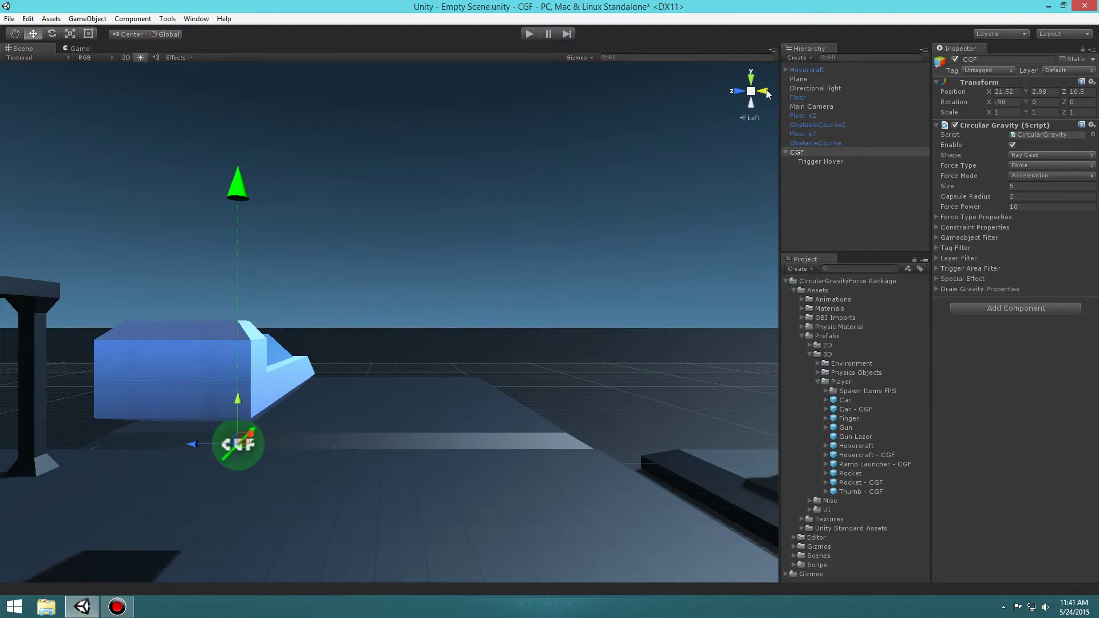
{"action": "left_click", "coordinate": [766, 91]}
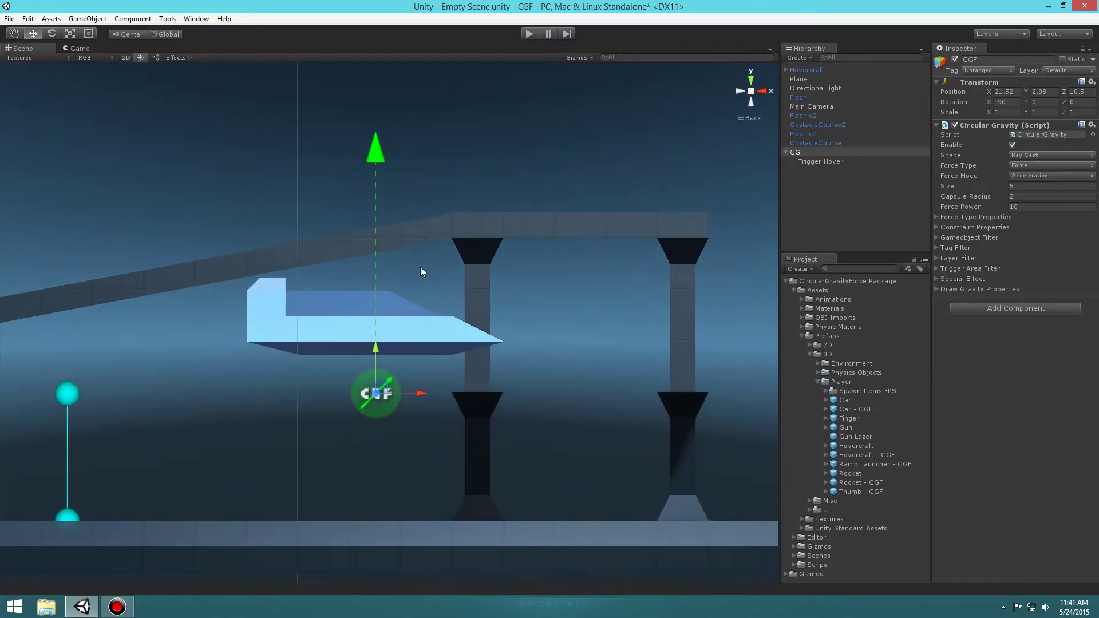
{"action": "left_click_drag", "start_coordinate": [417, 393], "coordinate": [413, 385]}
{"action": "left_click", "coordinate": [762, 91]}
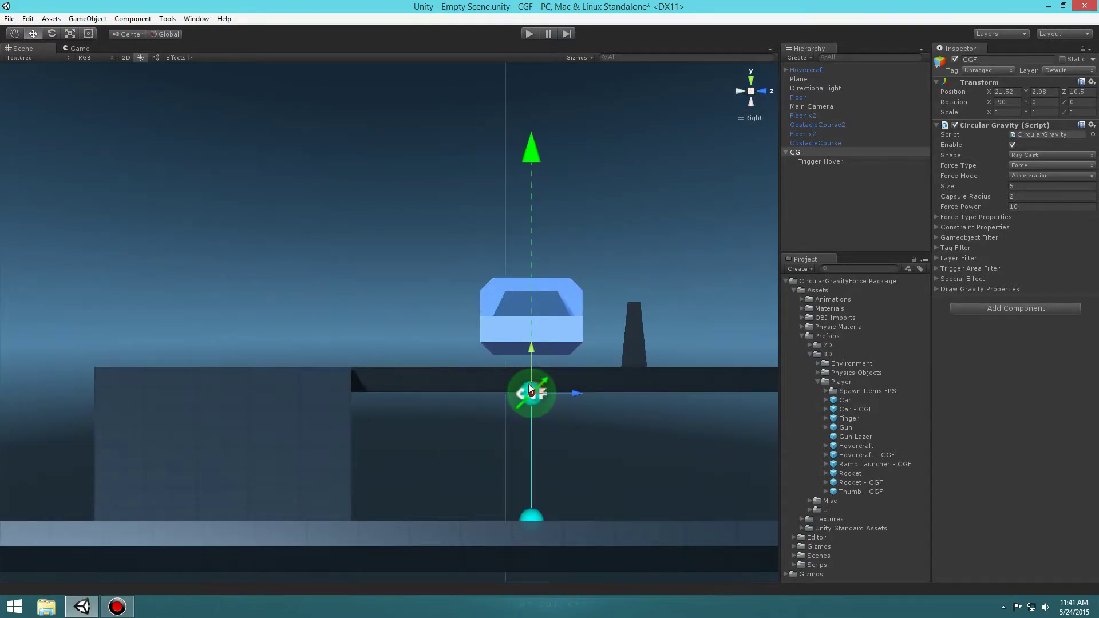
{"action": "left_click", "coordinate": [762, 90]}
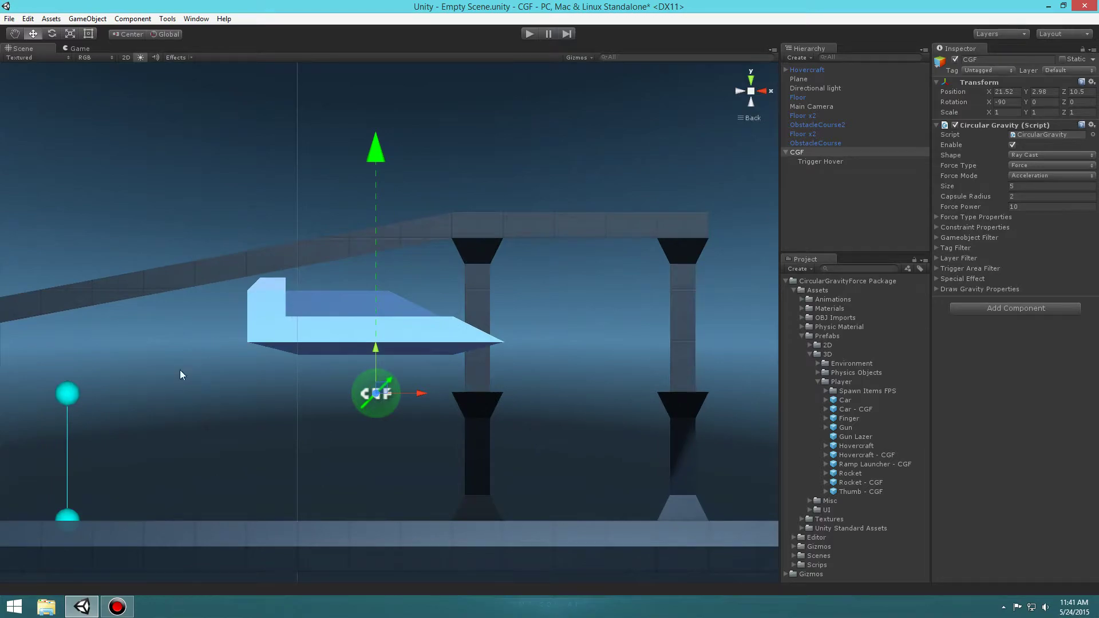
{"action": "left_click", "coordinate": [811, 161]}
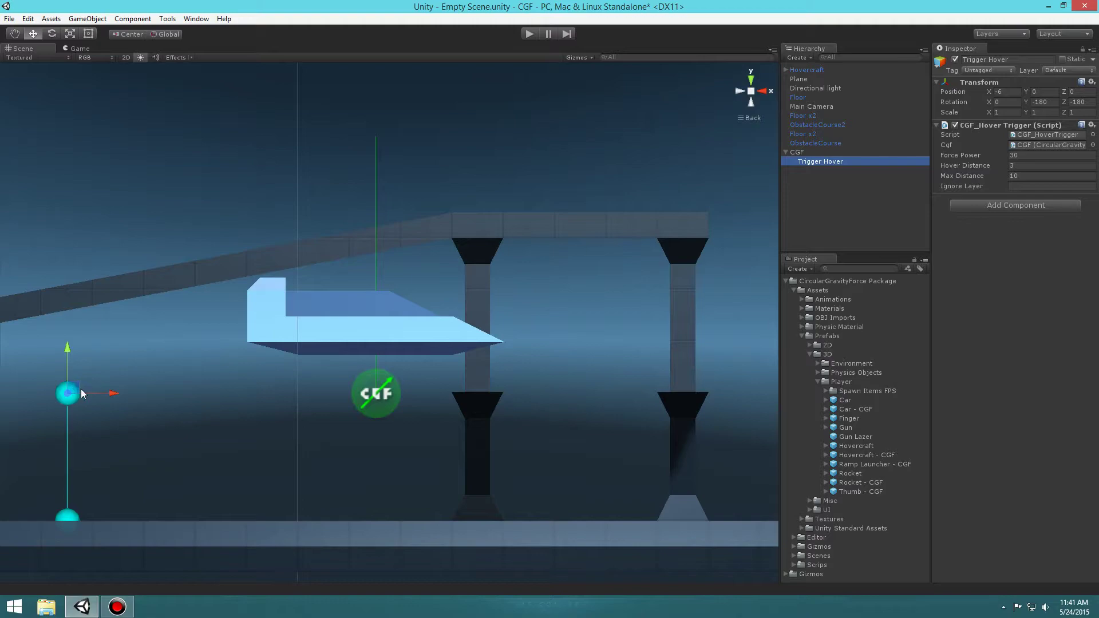
Move Trigger Hover onto the hovercraft's centre.
{"action": "left_click", "coordinate": [80, 391]}
{"action": "left_click_drag", "start_coordinate": [80, 392], "coordinate": [383, 320]}
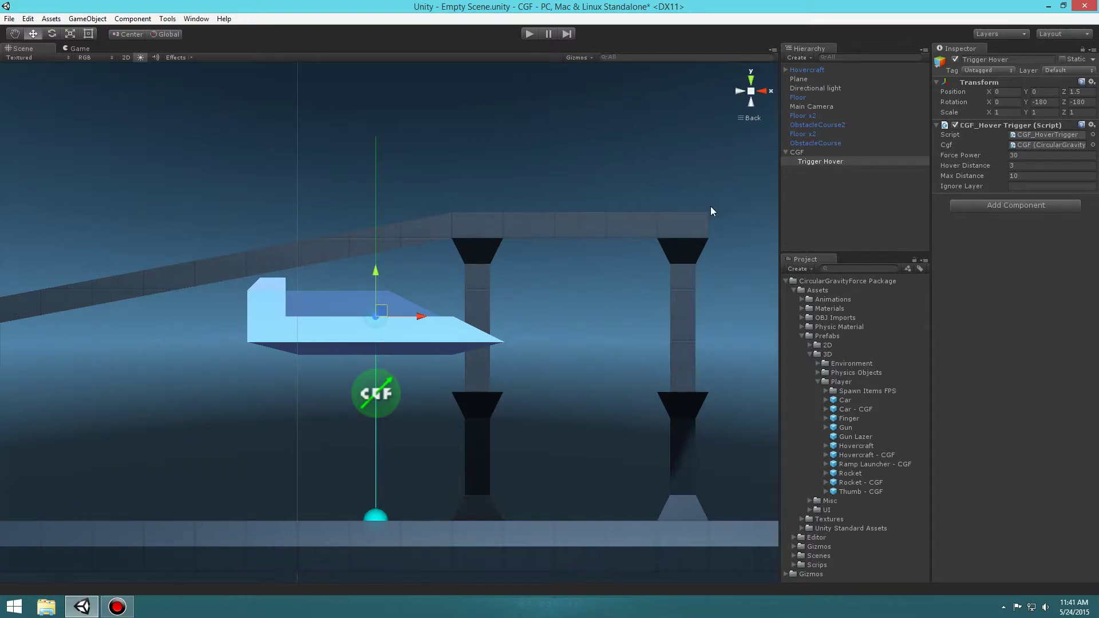
{"action": "left_click", "coordinate": [797, 152]}
{"action": "left_click", "coordinate": [1030, 207]}
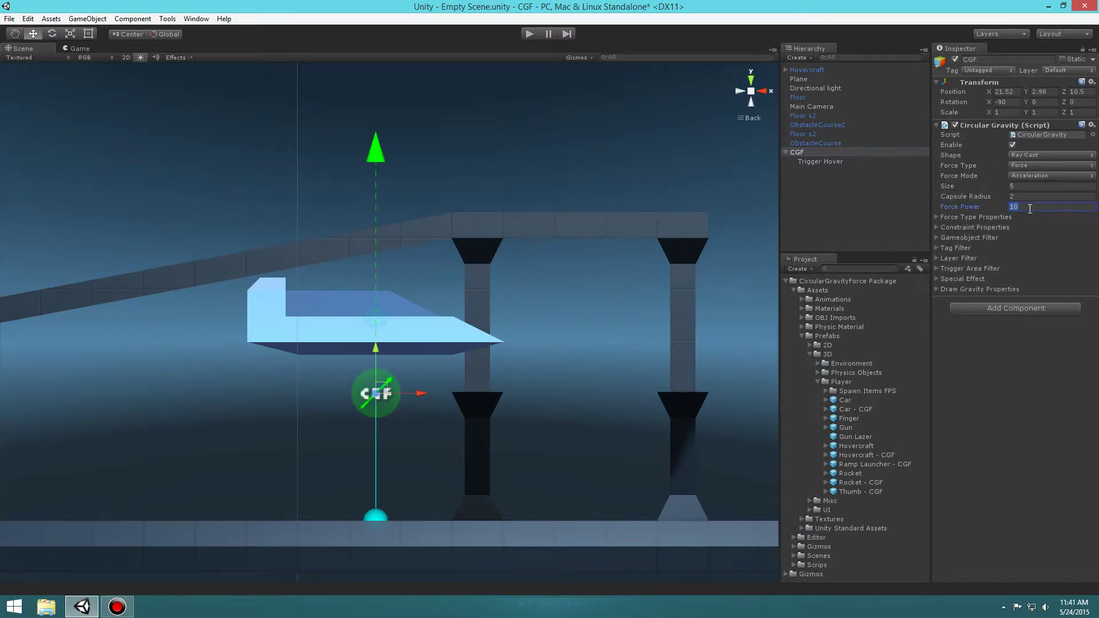
{"action": "left_click", "coordinate": [835, 163]}
Set Trigger Hover to Force Power 50, Hover Distance 3.5 and Max Distance 2.
{"action": "left_click", "coordinate": [1020, 155]}
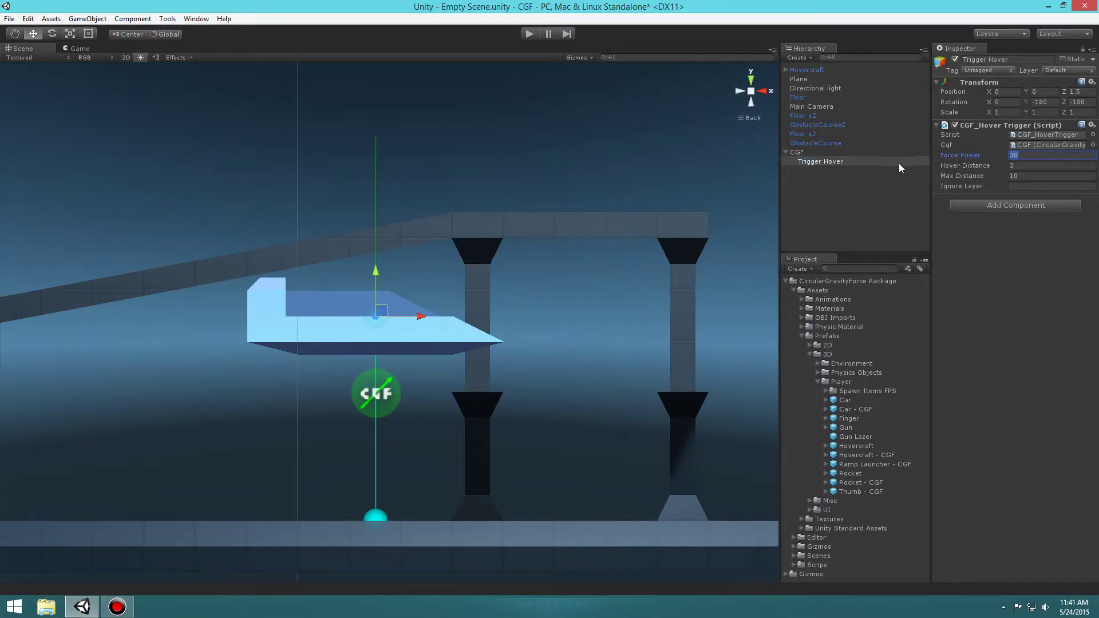
{"action": "left_click", "coordinate": [1021, 154]}
{"action": "type", "text": "50"}
{"action": "left_click", "coordinate": [1039, 167]}
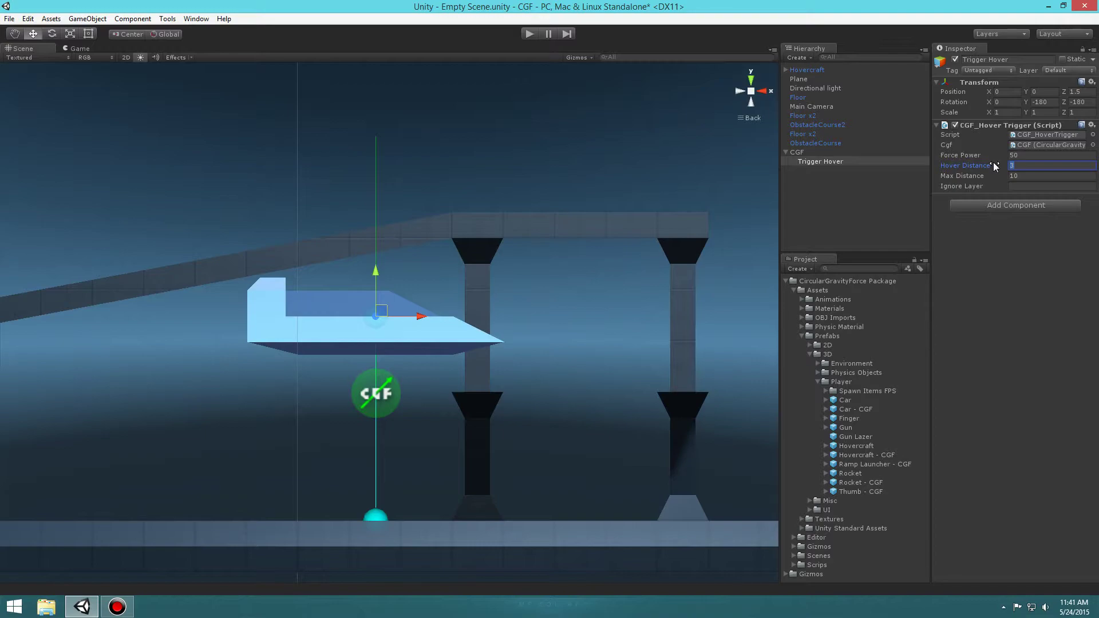
{"action": "type", "text": ".5"}
{"action": "key", "text": "Tab"}
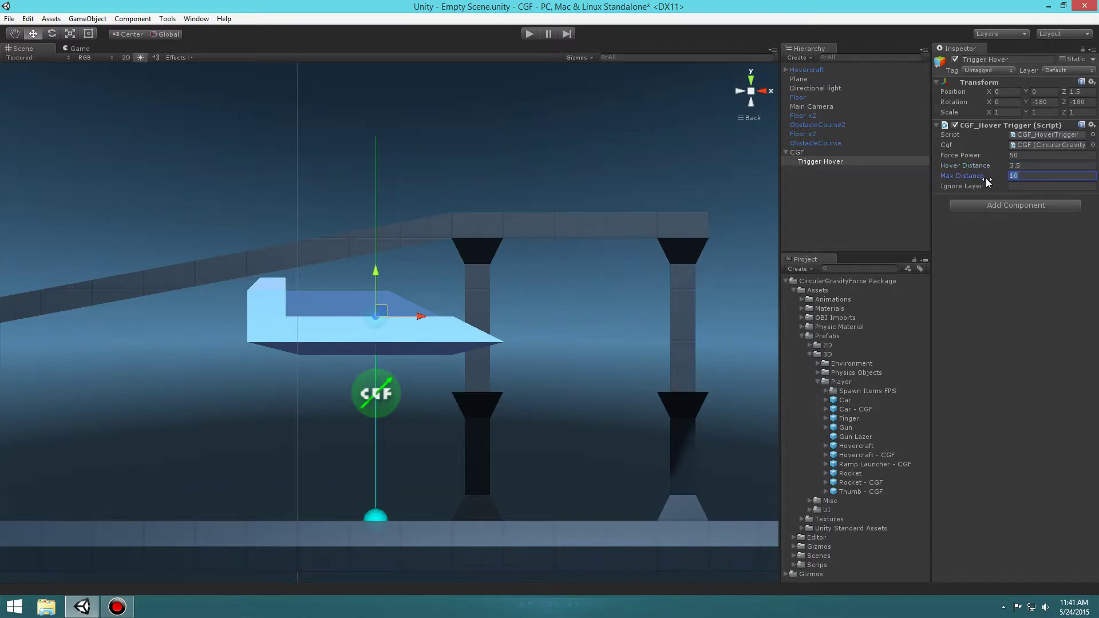
{"action": "left_click", "coordinate": [1035, 176]}
{"action": "double_click", "coordinate": [1062, 176]}
{"action": "type", "text": "2"}
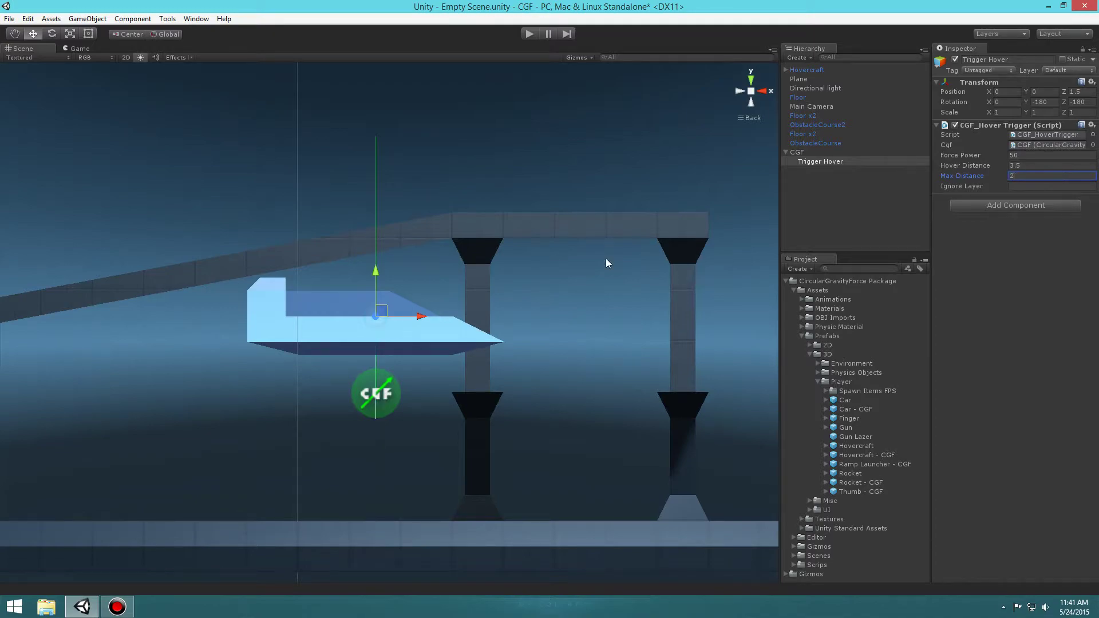
Reselect the CGF object and frame the view on it.
{"action": "left_click", "coordinate": [797, 152]}
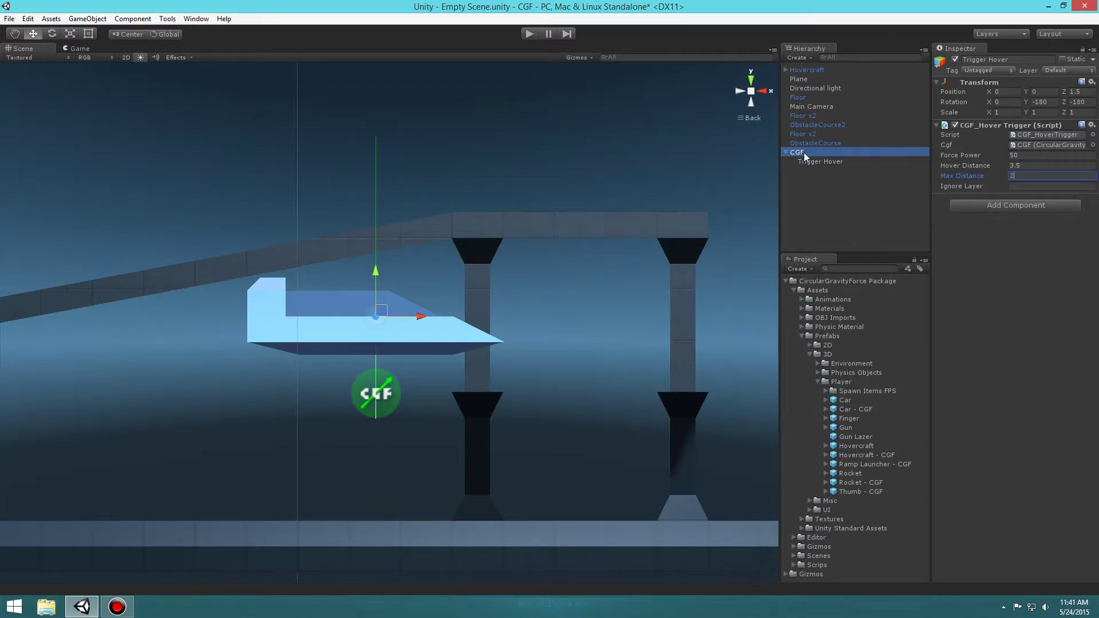
{"action": "left_click", "coordinate": [750, 91]}
{"action": "key", "text": "f"}
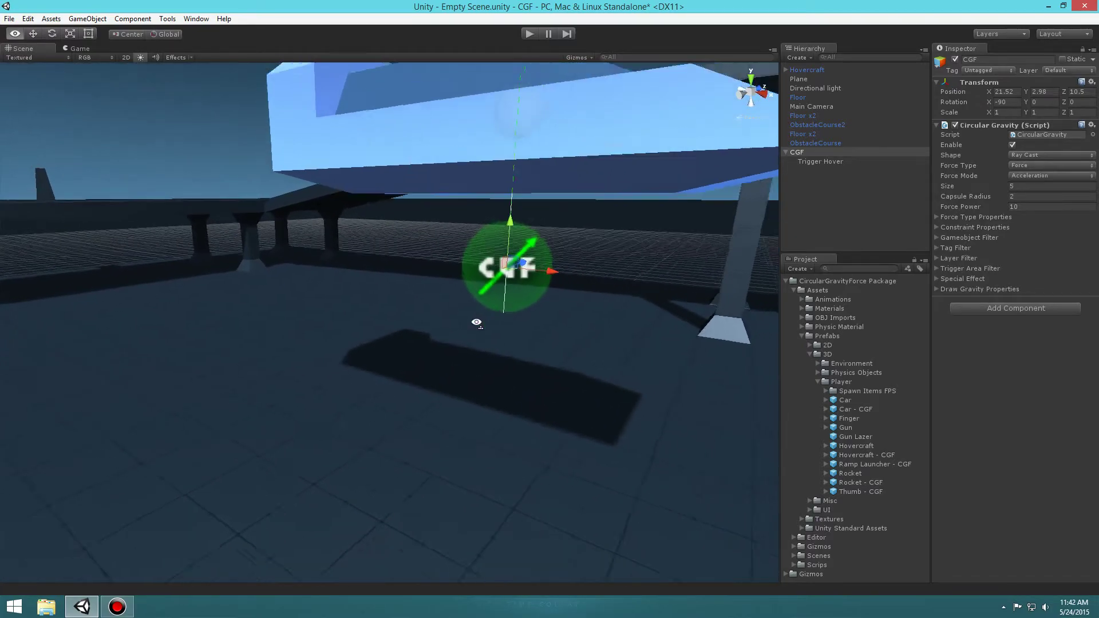
Set the Trigger Hover's Max Distance to 3.5, then reselect the CGF.
{"action": "left_click", "coordinate": [820, 161]}
{"action": "left_click", "coordinate": [1029, 175]}
{"action": "type", "text": "3."}
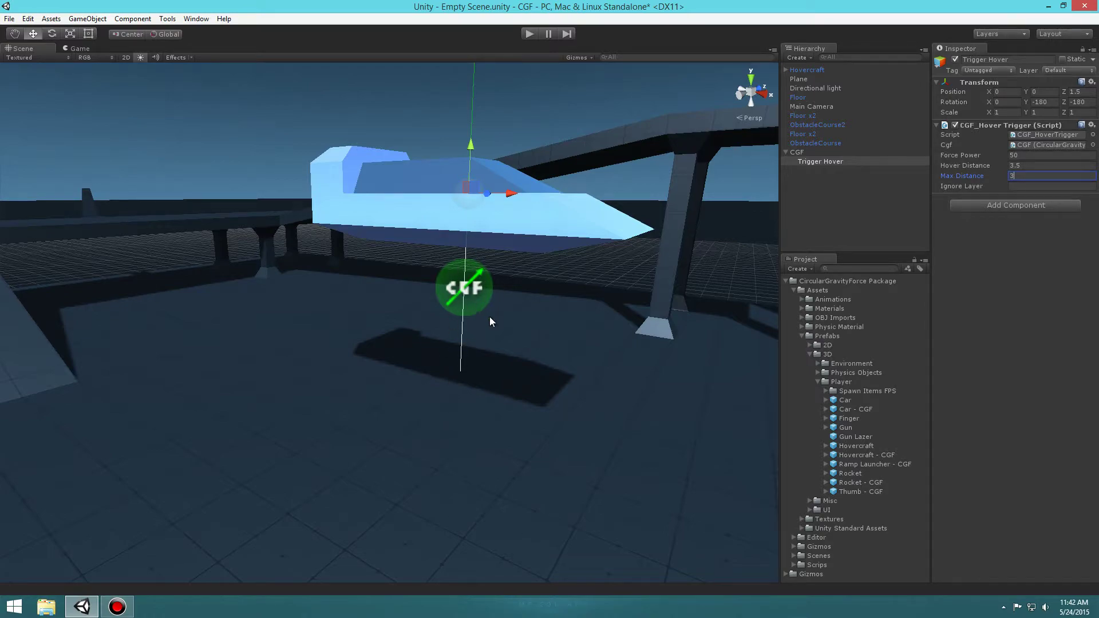
{"action": "type", "text": "5"}
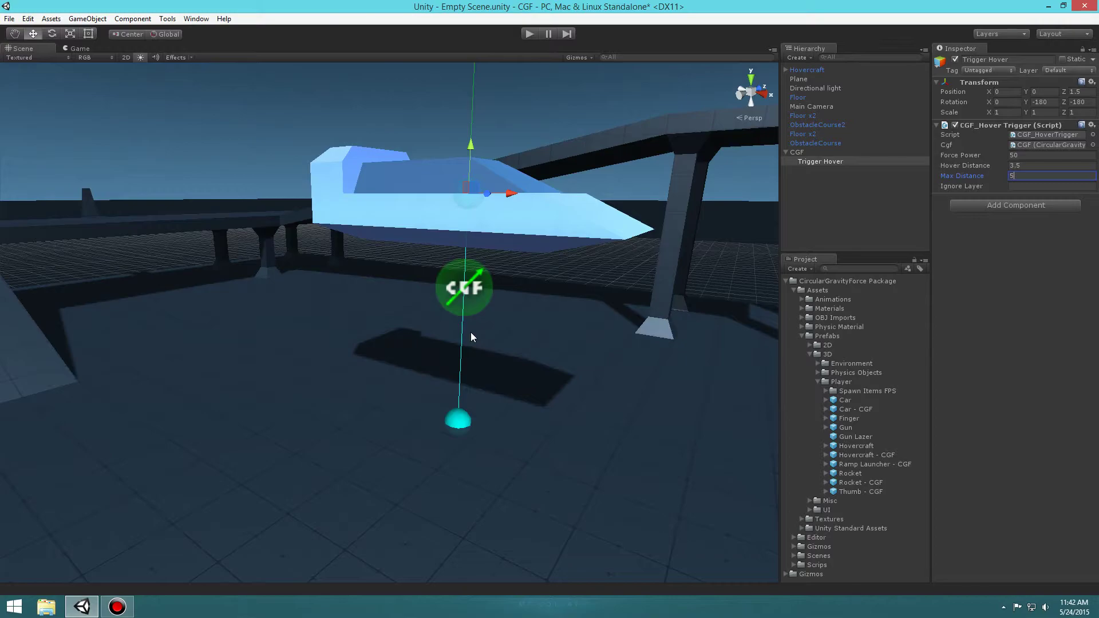
{"action": "mouse_move", "coordinate": [572, 312]}
{"action": "left_mouse_down", "text": "alt"}
{"action": "mouse_move", "coordinate": [557, 278]}
{"action": "mouse_move", "coordinate": [558, 312]}
{"action": "left_mouse_up", "text": "alt"}
{"action": "left_click", "coordinate": [805, 175]}
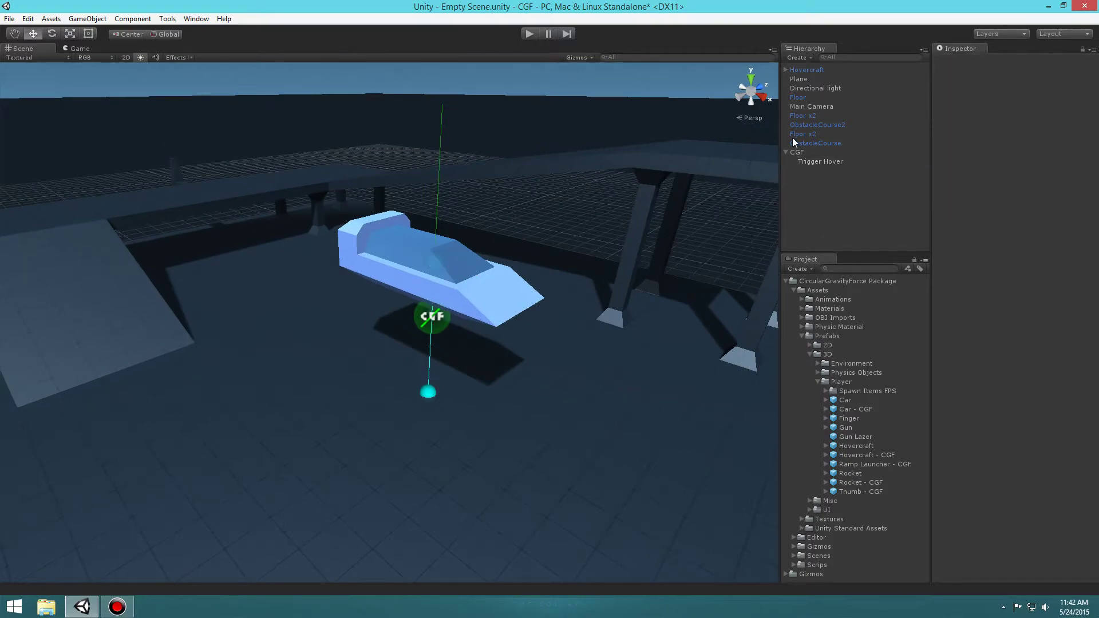
{"action": "left_click", "coordinate": [796, 152]}
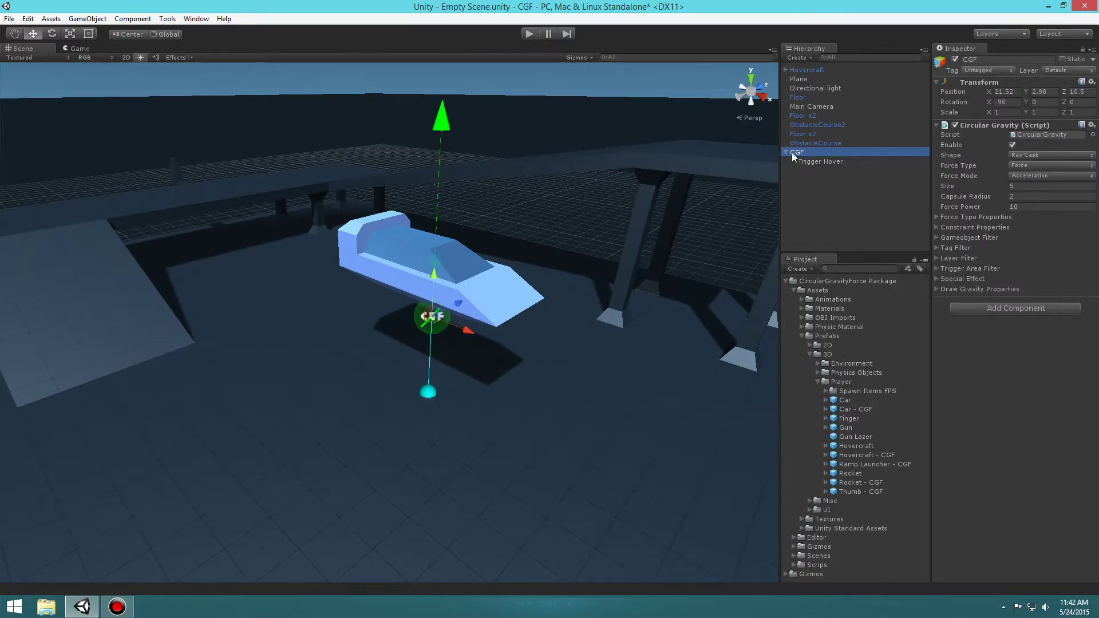
Select the CGF and shrink its Circular Gravity Size from 5 to 3.
{"action": "left_click", "coordinate": [786, 70]}
{"action": "left_click", "coordinate": [809, 79]}
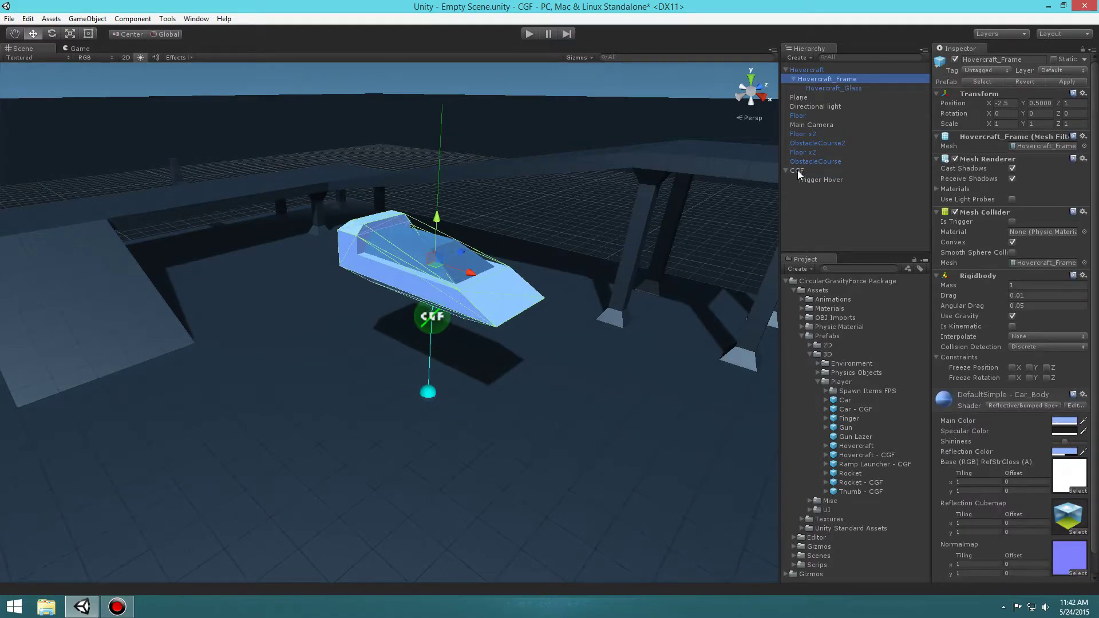
{"action": "left_click", "coordinate": [799, 171]}
{"action": "left_click", "coordinate": [816, 79]}
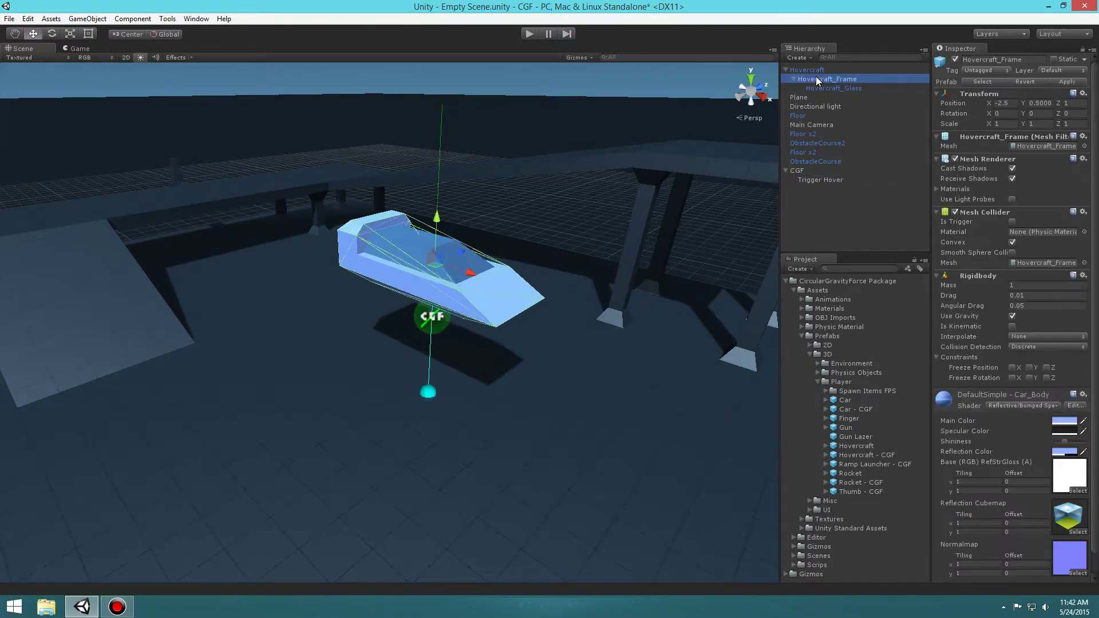
{"action": "left_click", "coordinate": [796, 170]}
{"action": "left_click_drag", "start_coordinate": [431, 231], "coordinate": [553, 170], "text": "alt"}
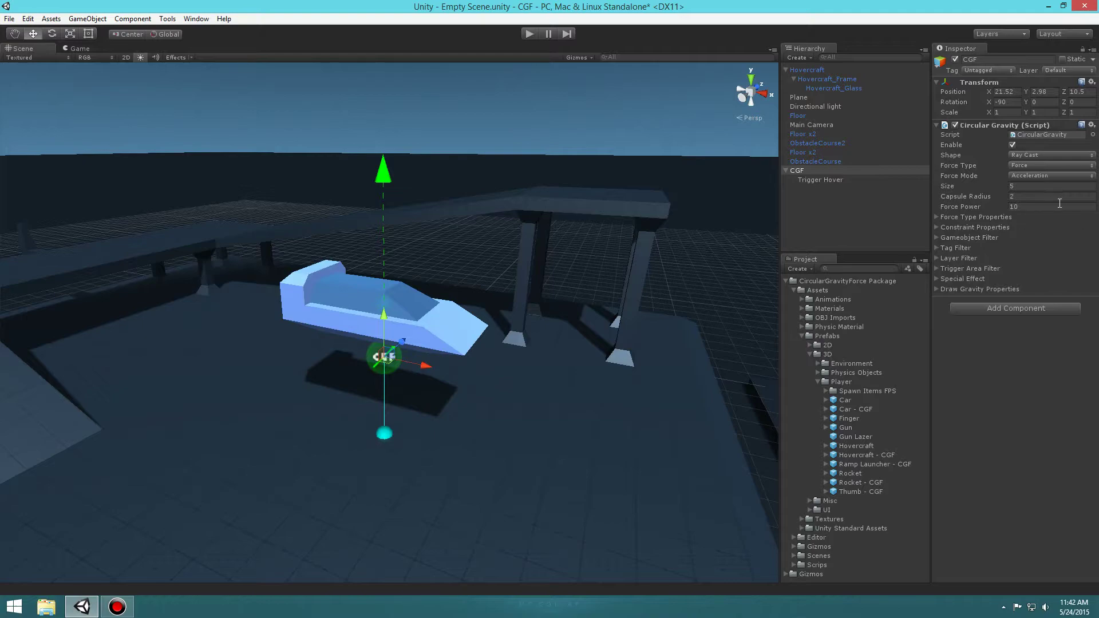
{"action": "left_click", "coordinate": [1035, 187]}
{"action": "type", "text": "3"}
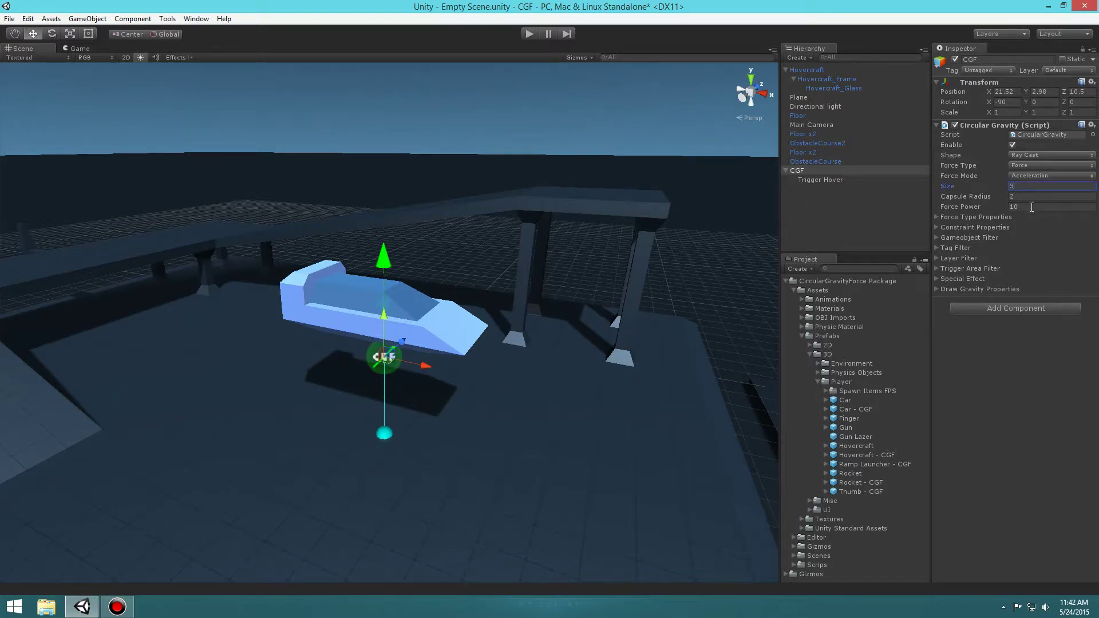
Parent the CGF under Hovercraft_Frame in the Hierarchy.
{"action": "left_click_drag", "start_coordinate": [580, 275], "coordinate": [572, 274], "text": "alt"}
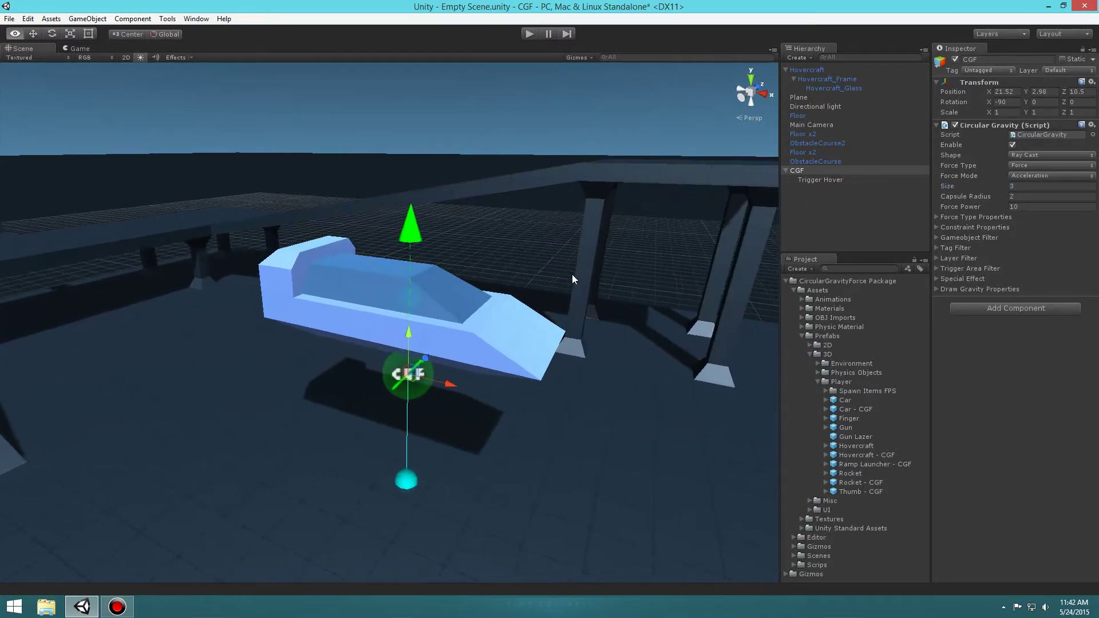
{"action": "left_click", "coordinate": [853, 209]}
{"action": "left_click_drag", "start_coordinate": [795, 170], "coordinate": [819, 79]}
{"action": "left_click_drag", "start_coordinate": [558, 74], "coordinate": [618, 83], "text": "alt"}
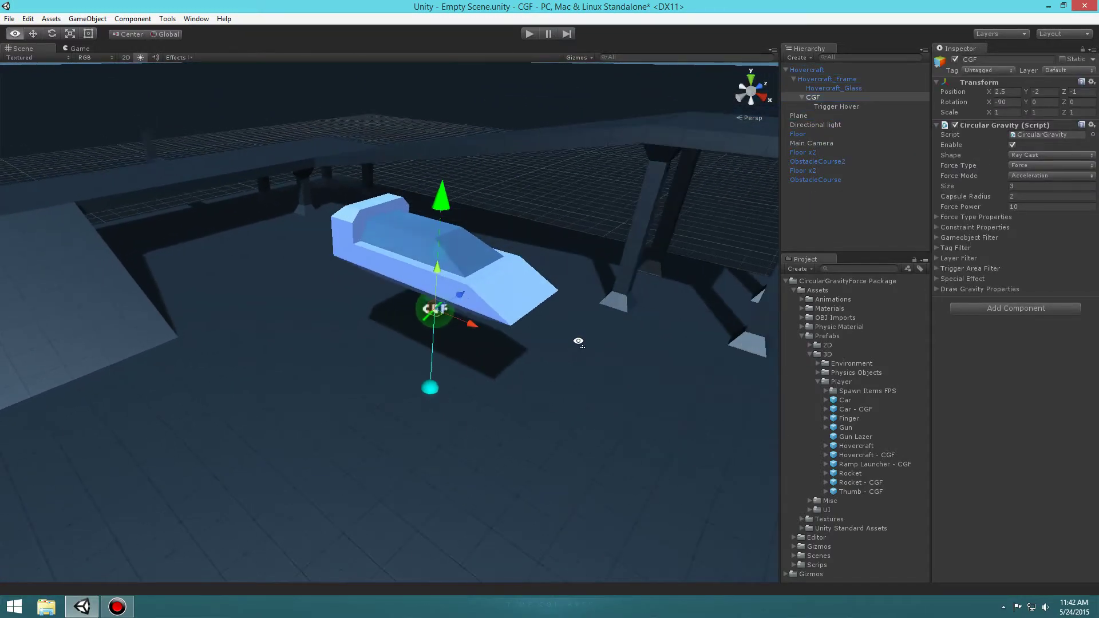
{"action": "left_click", "coordinate": [801, 135]}
{"action": "left_click", "coordinate": [809, 144]}
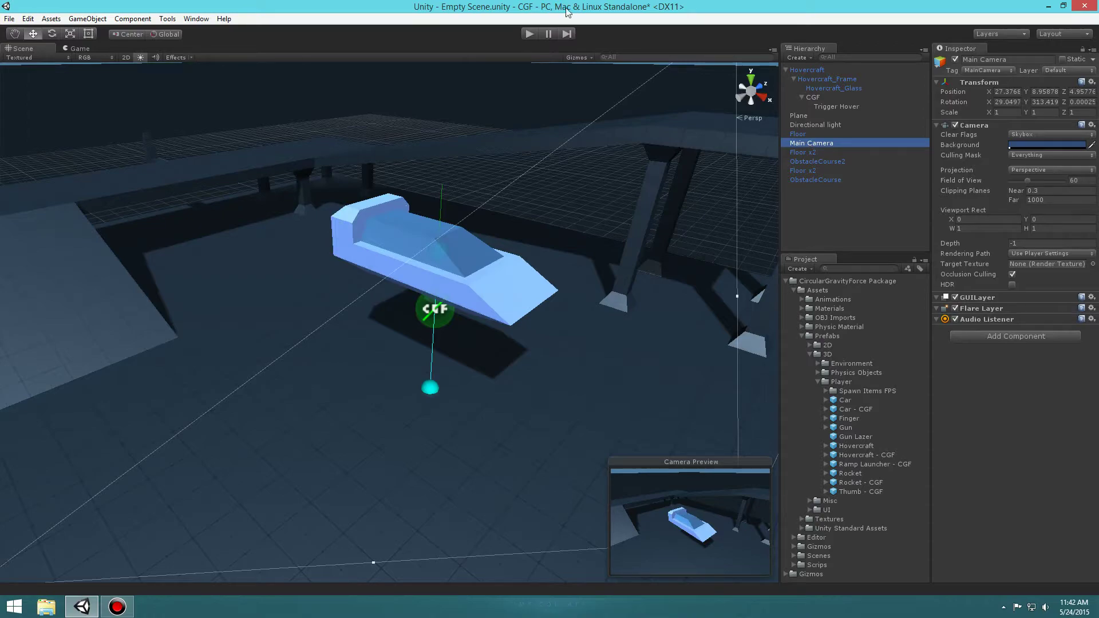
Run a quick Play test, stop it, and select Hovercraft_Frame.
{"action": "key", "text": "ctrl+p"}
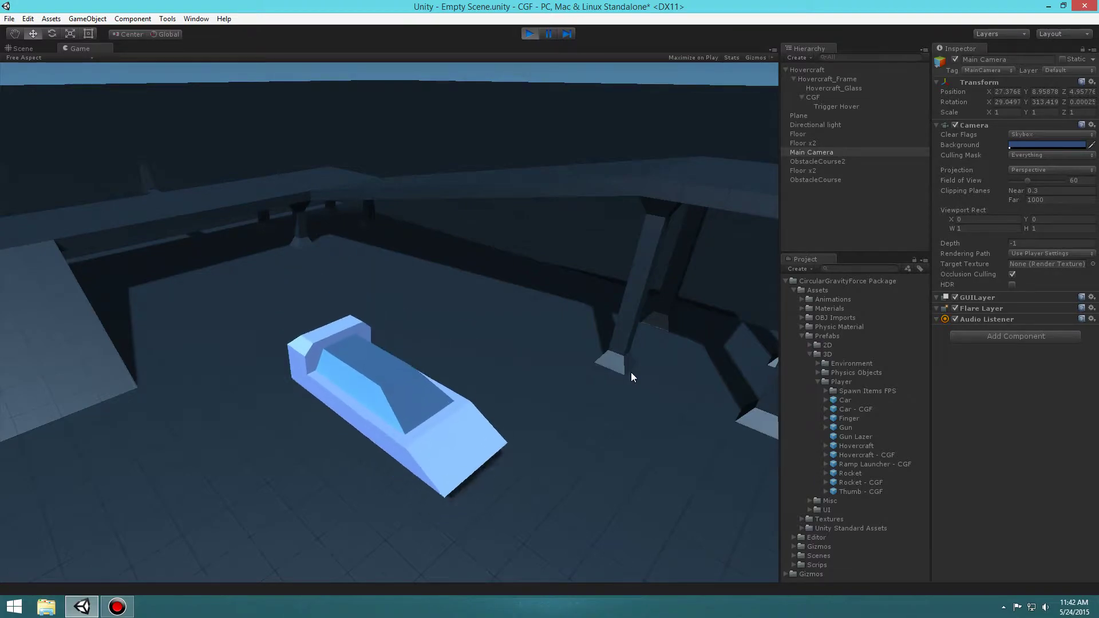
{"action": "left_click", "coordinate": [525, 34]}
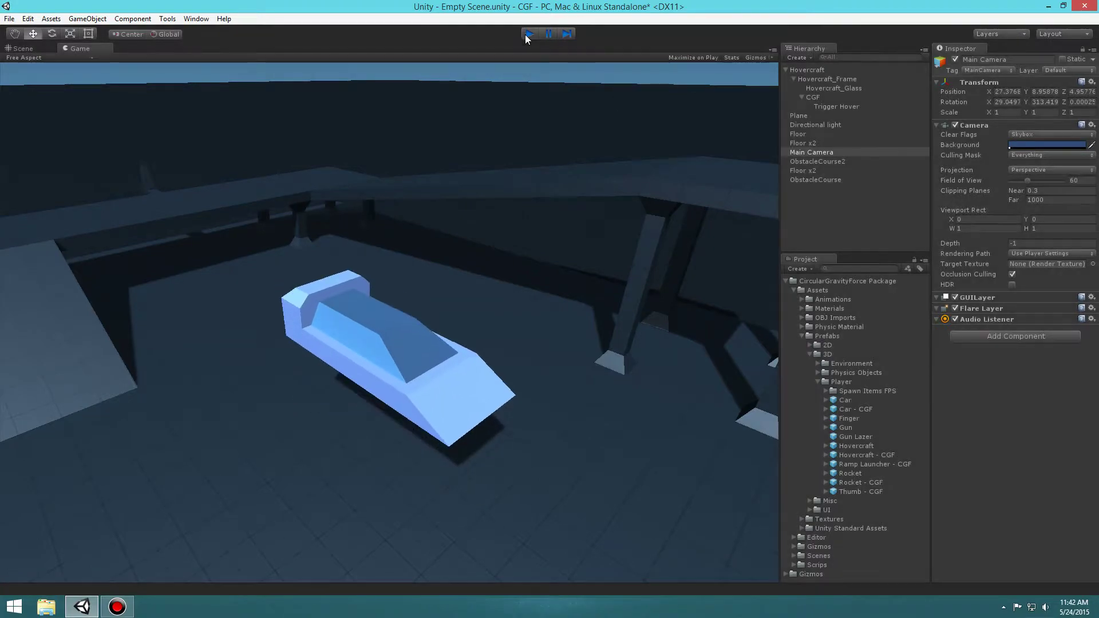
{"action": "left_click", "coordinate": [833, 79]}
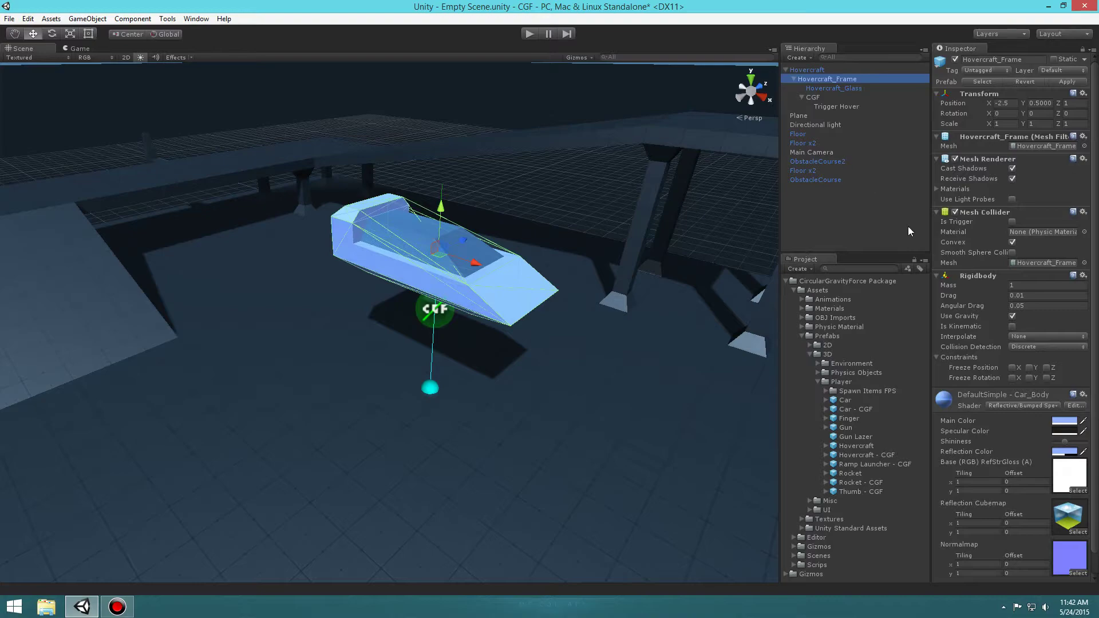
Give the frame's Rigidbody Drag 1 and Angular Drag 0.5, then test again in Play.
{"action": "left_click", "coordinate": [1032, 297]}
{"action": "type", "text": "1"}
{"action": "left_click", "coordinate": [1015, 307]}
{"action": "left_click", "coordinate": [1018, 307]}
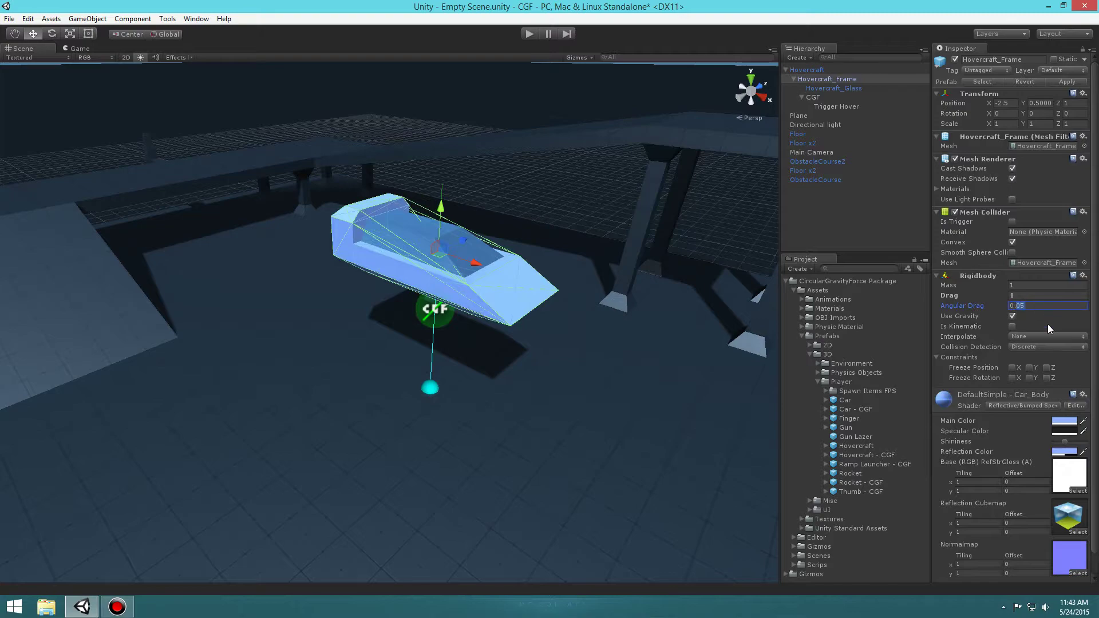
{"action": "key", "text": "BackSpace"}
{"action": "left_click", "coordinate": [537, 34]}
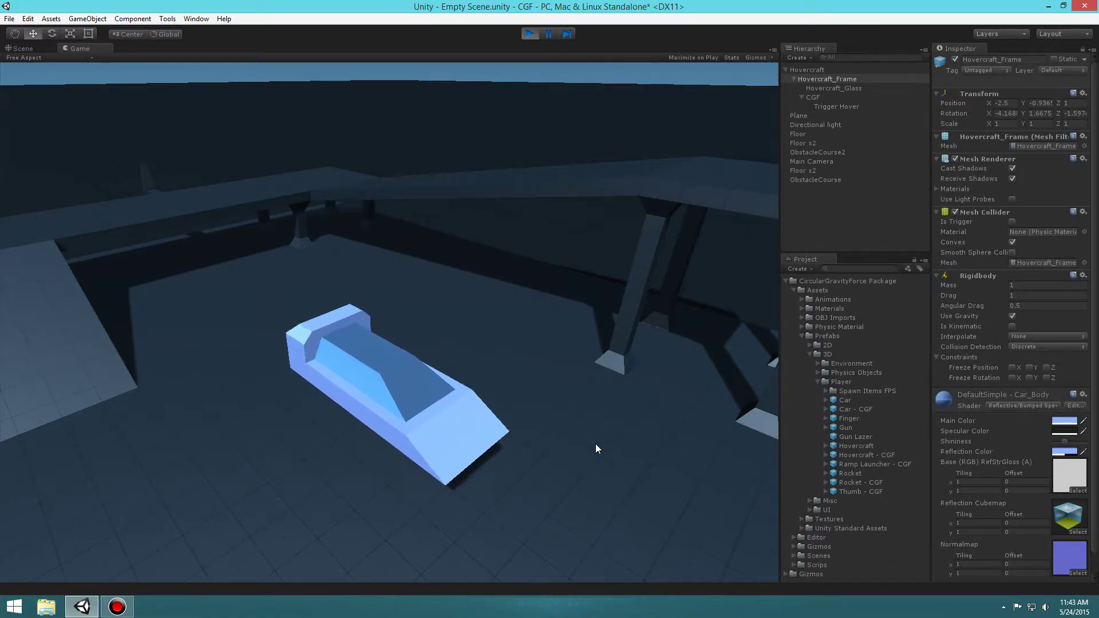
{"action": "left_click", "coordinate": [531, 34]}
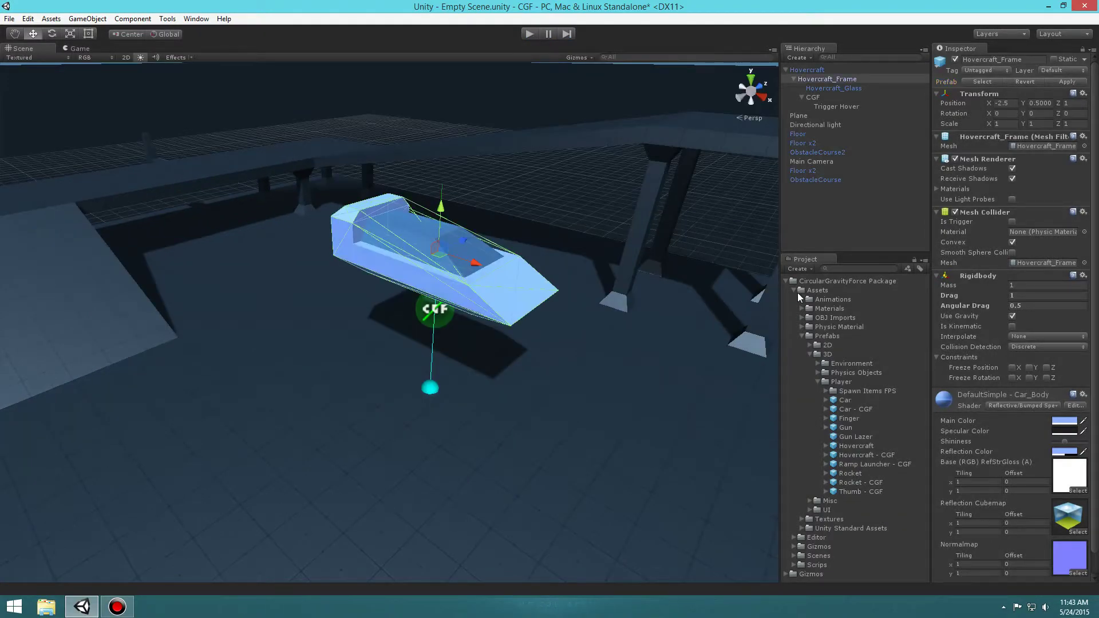
Freeze Hovercraft_Frame's Rigidbody rotation on X and Z, checking with undone test rotations.
{"action": "left_click", "coordinate": [816, 78]}
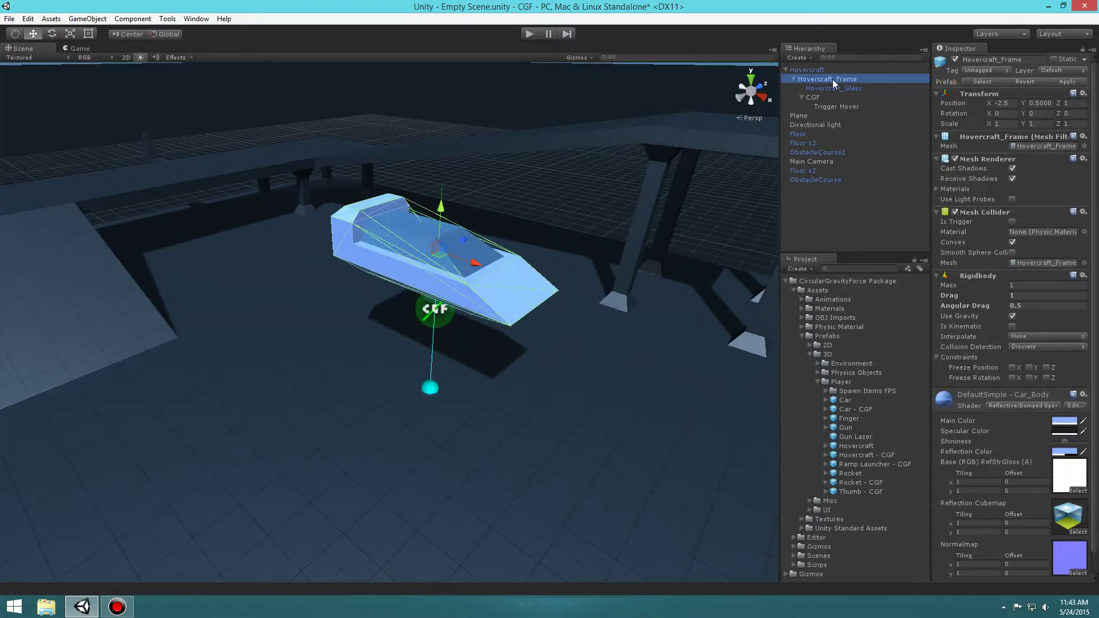
{"action": "key", "text": "e"}
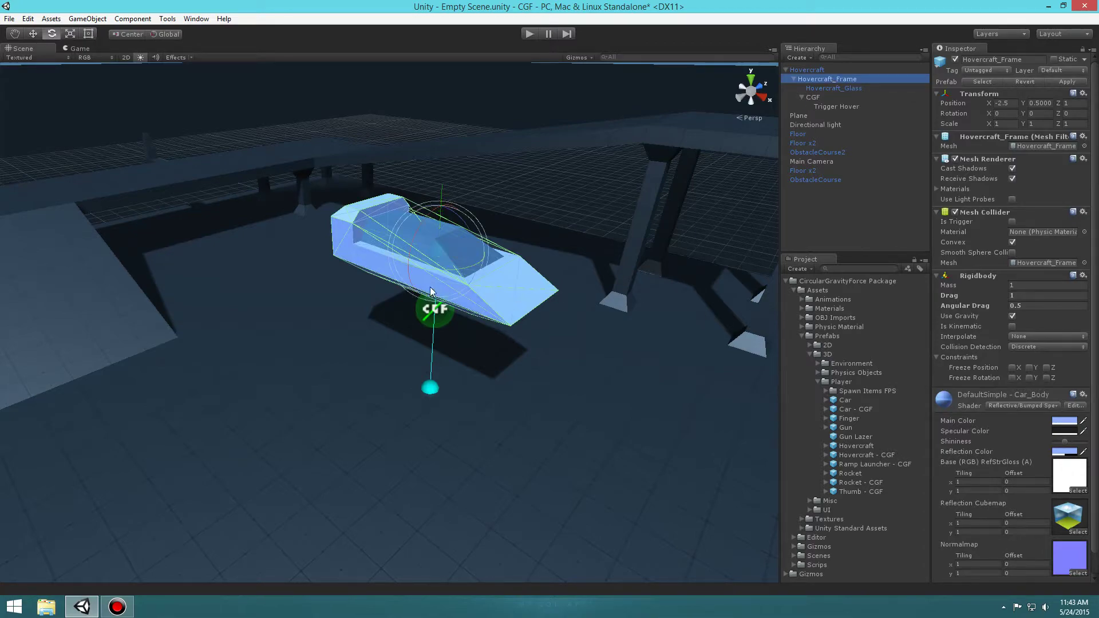
{"action": "left_click_drag", "start_coordinate": [425, 215], "coordinate": [479, 170]}
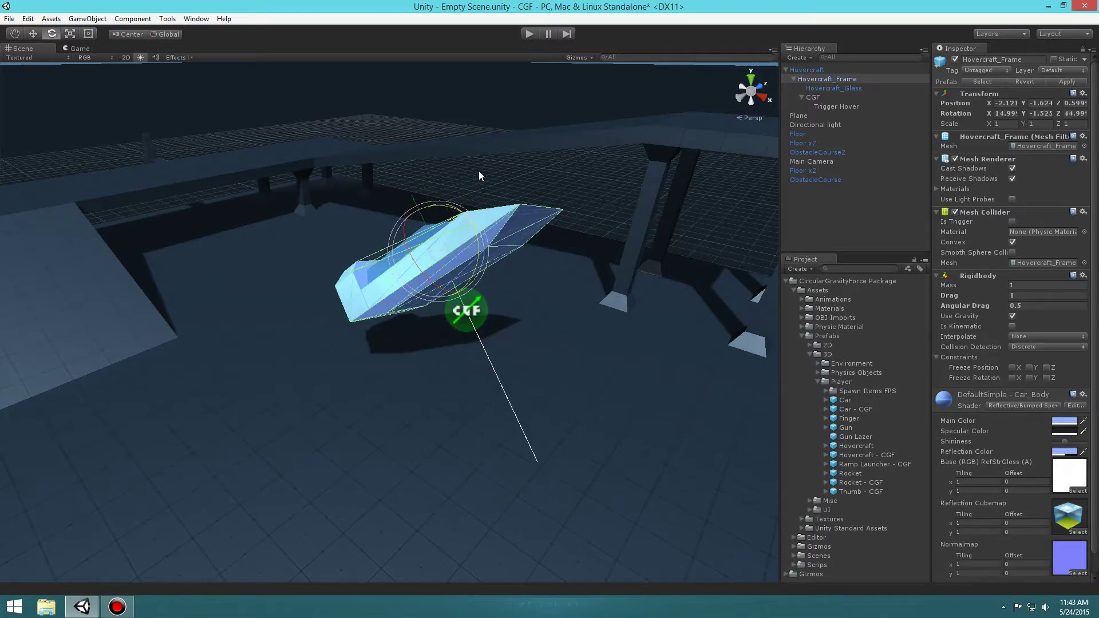
{"action": "key", "text": "ctrl+z"}
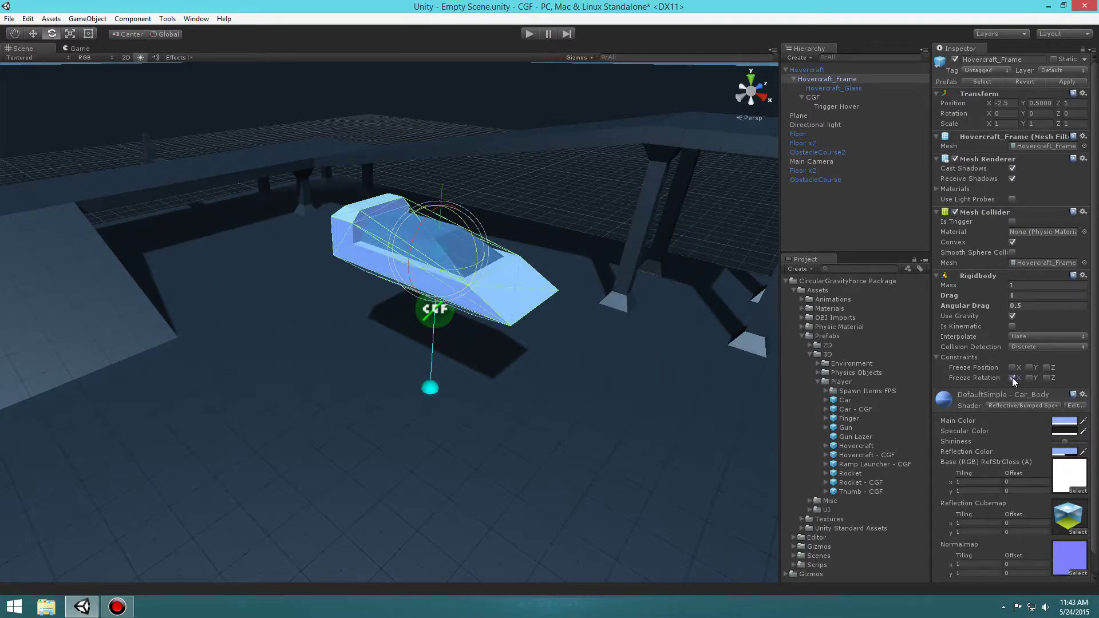
{"action": "left_click", "coordinate": [1048, 378]}
{"action": "left_click_drag", "start_coordinate": [465, 272], "coordinate": [438, 235]}
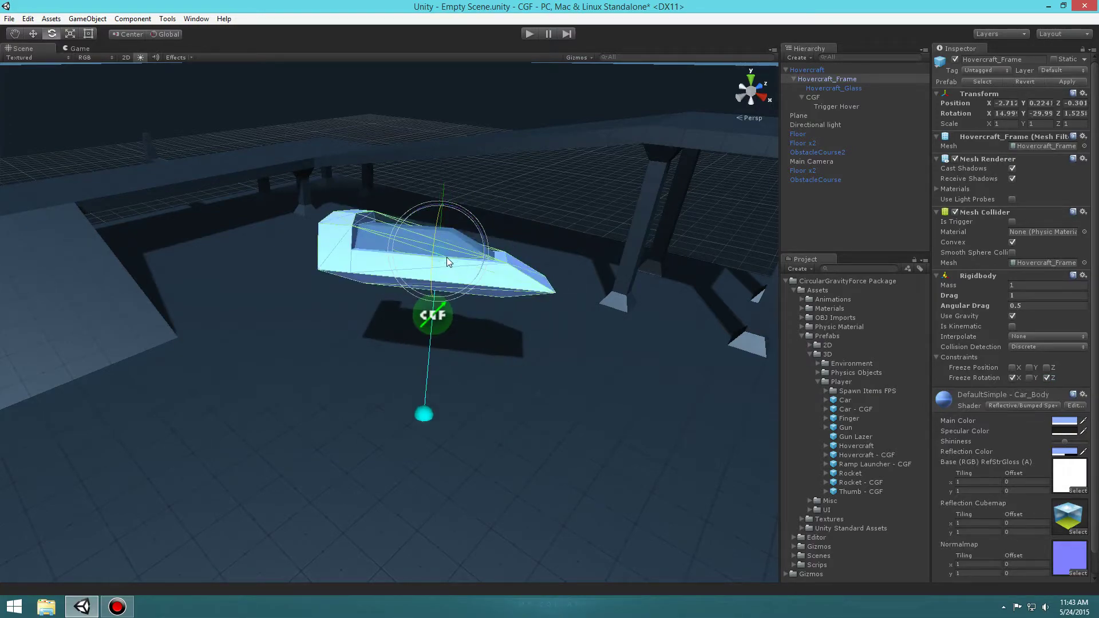
{"action": "key", "text": "ctrl+z"}
{"action": "key", "text": "ctrl+z"}
{"action": "left_click_drag", "start_coordinate": [544, 85], "coordinate": [765, 302], "text": "alt"}
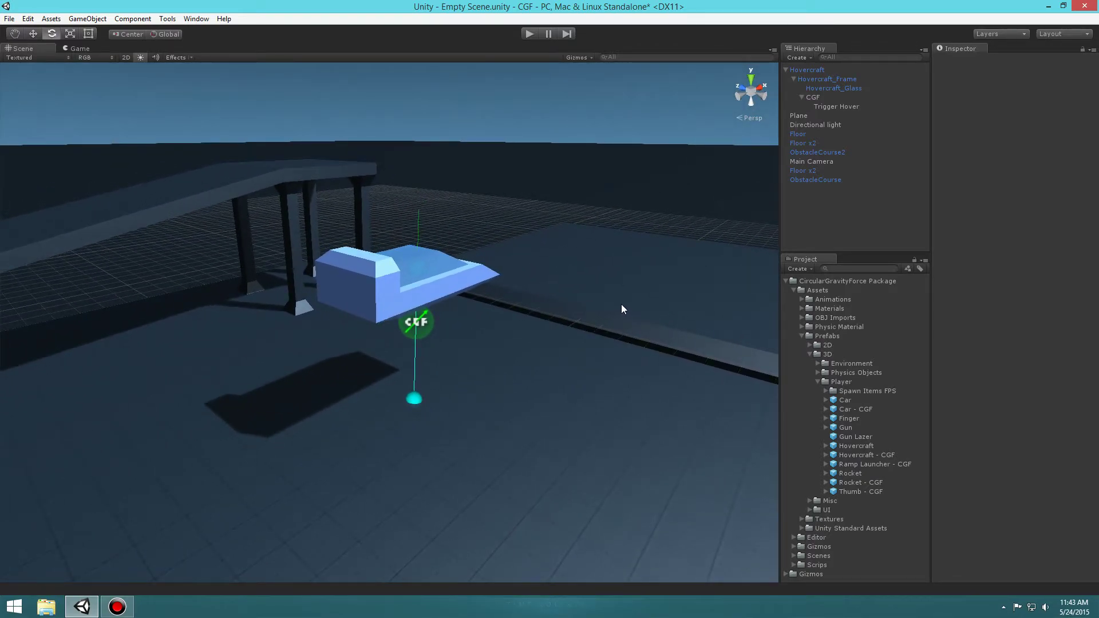
Rotate the Main Camera slightly, then select and frame the Hovercraft root object.
{"action": "left_click", "coordinate": [801, 70]}
{"action": "left_click", "coordinate": [811, 222]}
{"action": "left_click", "coordinate": [812, 163]}
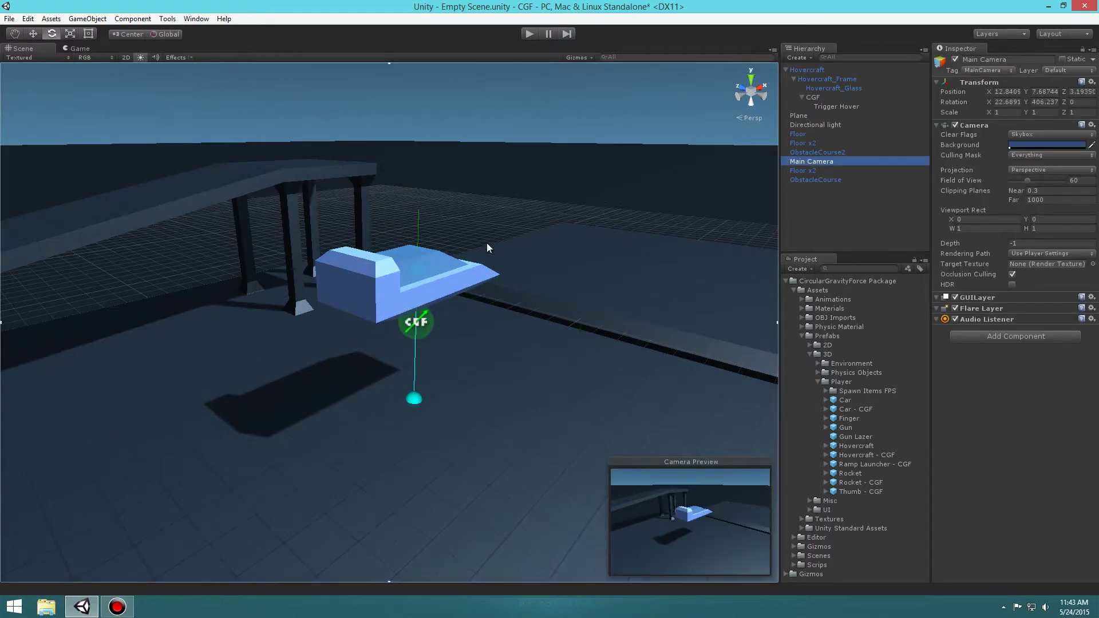
{"action": "left_click_drag", "start_coordinate": [466, 248], "coordinate": [399, 283]}
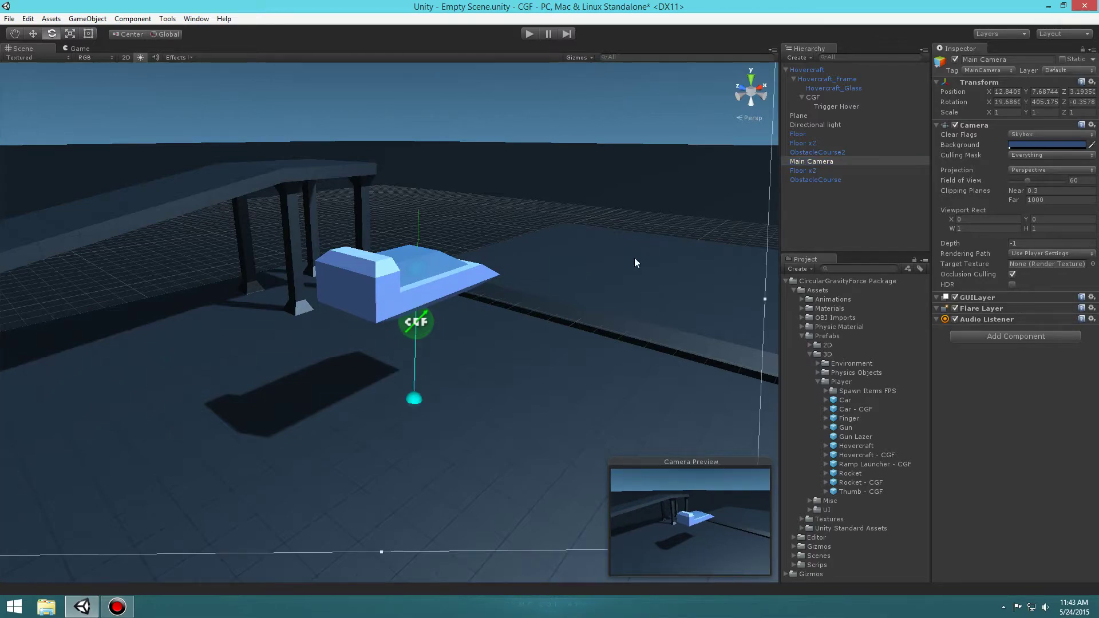
{"action": "left_click", "coordinate": [829, 207]}
{"action": "left_click", "coordinate": [809, 69]}
{"action": "key", "text": "f"}
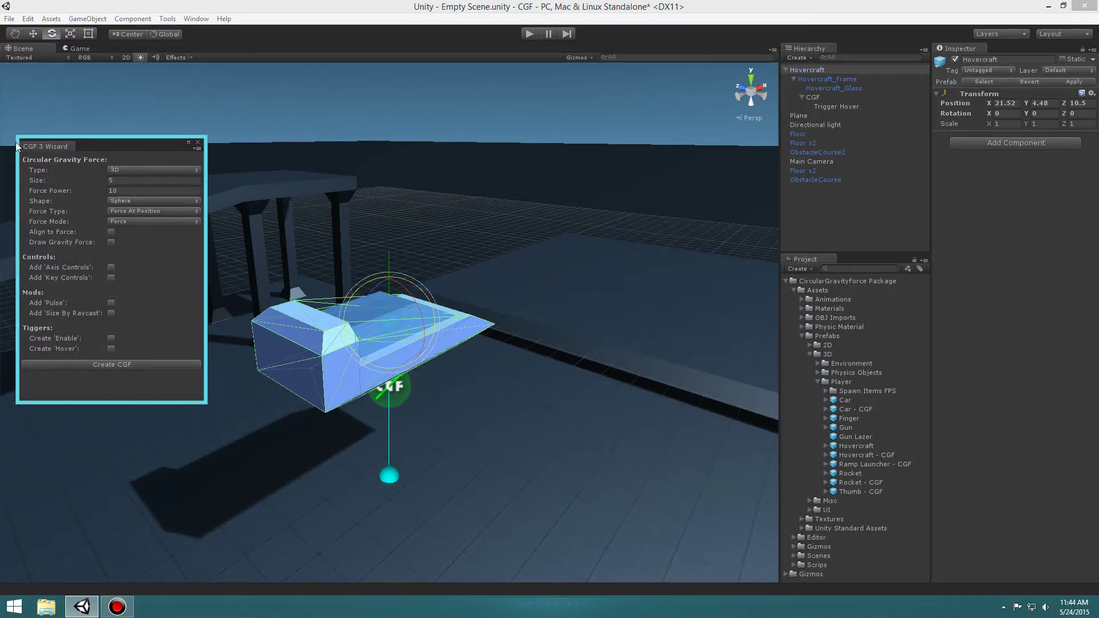
In the CGF 3 Wizard choose Ray Cast shape, Force type, Force mode, and Axis Controls.
{"action": "left_click", "coordinate": [168, 19]}
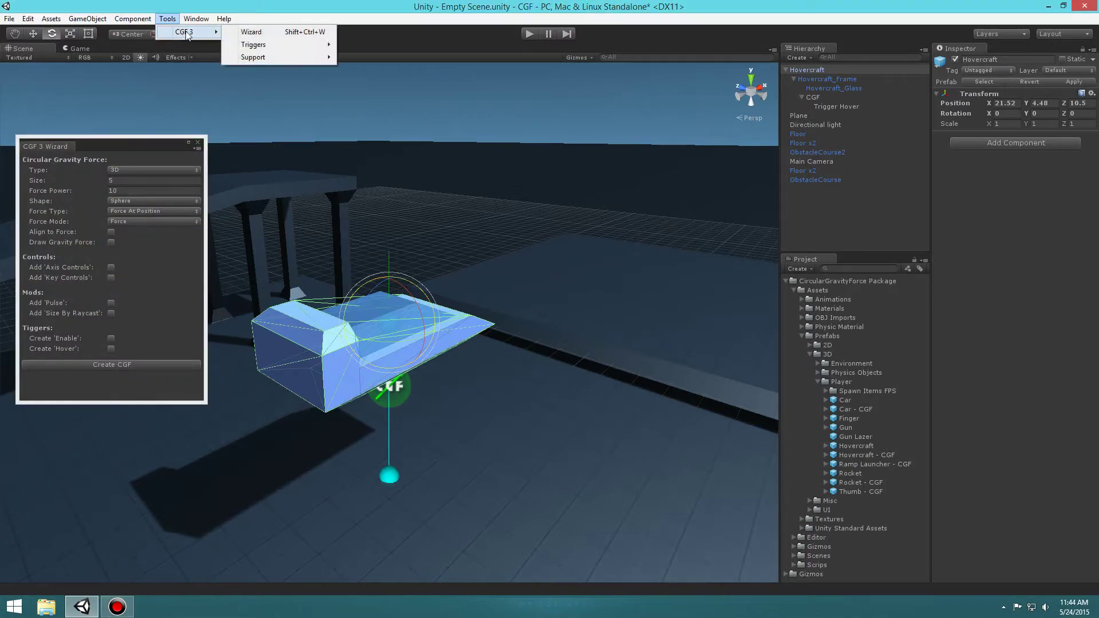
{"action": "mouse_move", "coordinate": [122, 23]}
{"action": "left_click", "coordinate": [168, 19]}
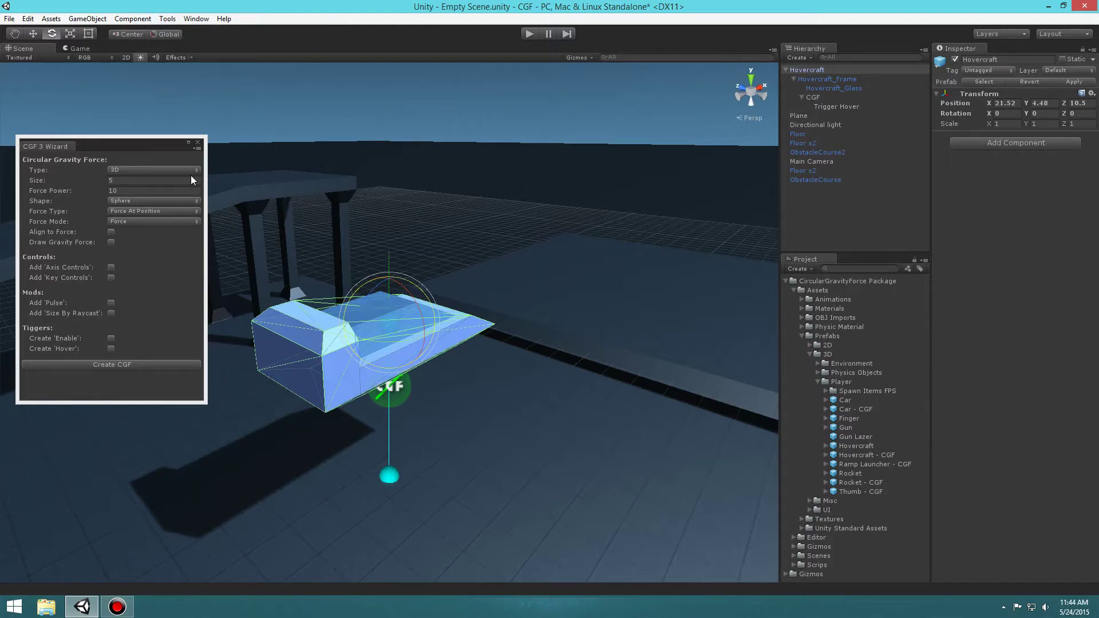
{"action": "left_click", "coordinate": [142, 201]}
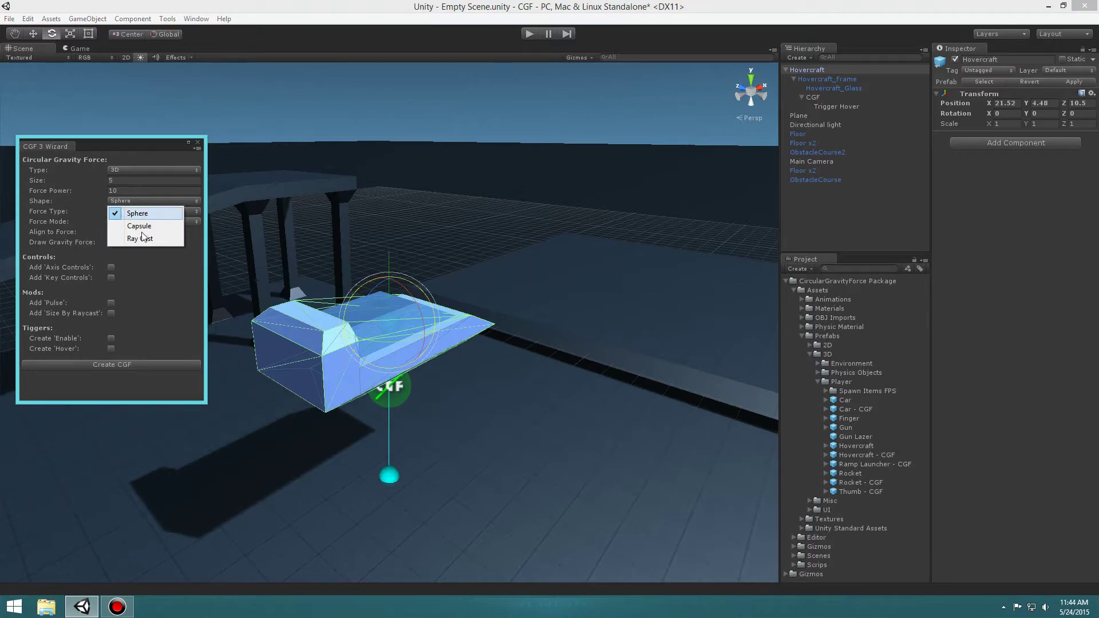
{"action": "left_click", "coordinate": [142, 239]}
{"action": "left_click", "coordinate": [141, 212]}
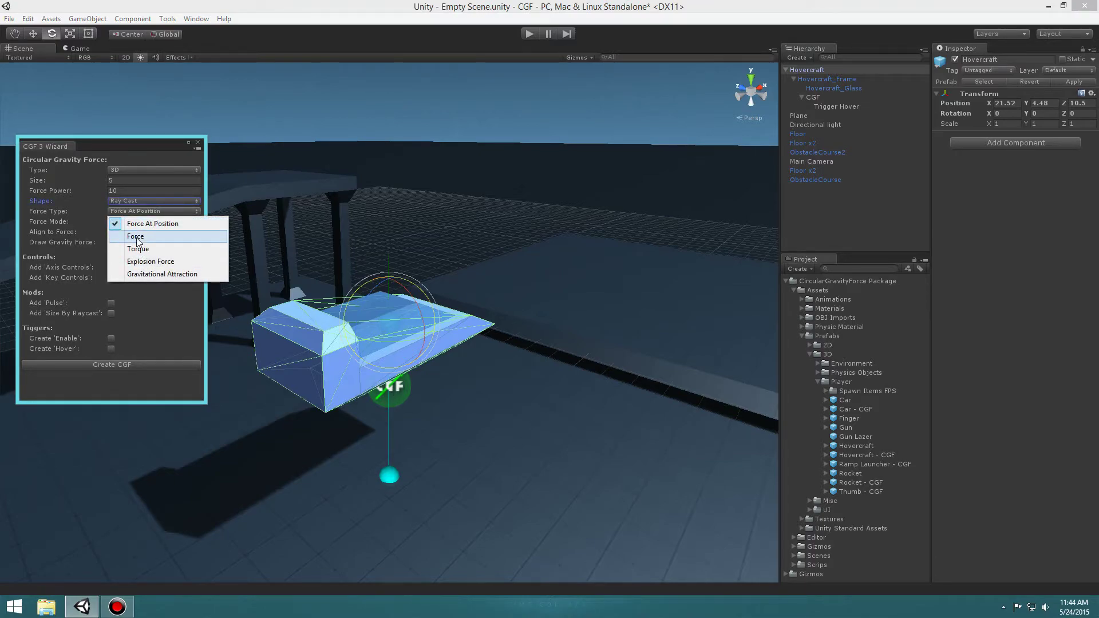
{"action": "left_click", "coordinate": [136, 237]}
{"action": "left_click", "coordinate": [128, 222]}
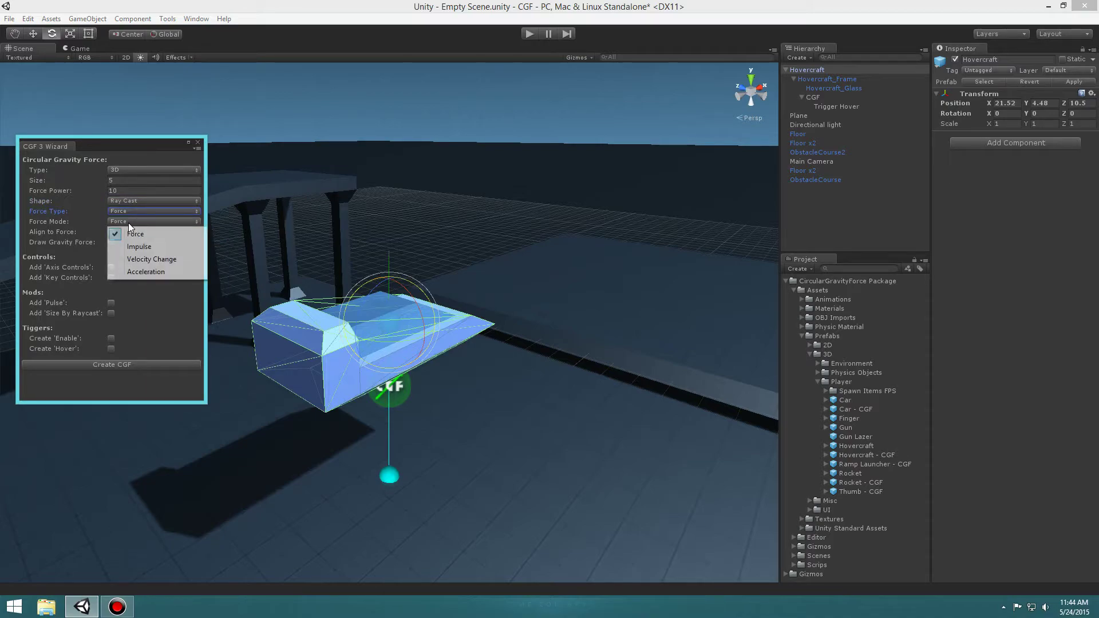
{"action": "left_click", "coordinate": [126, 231]}
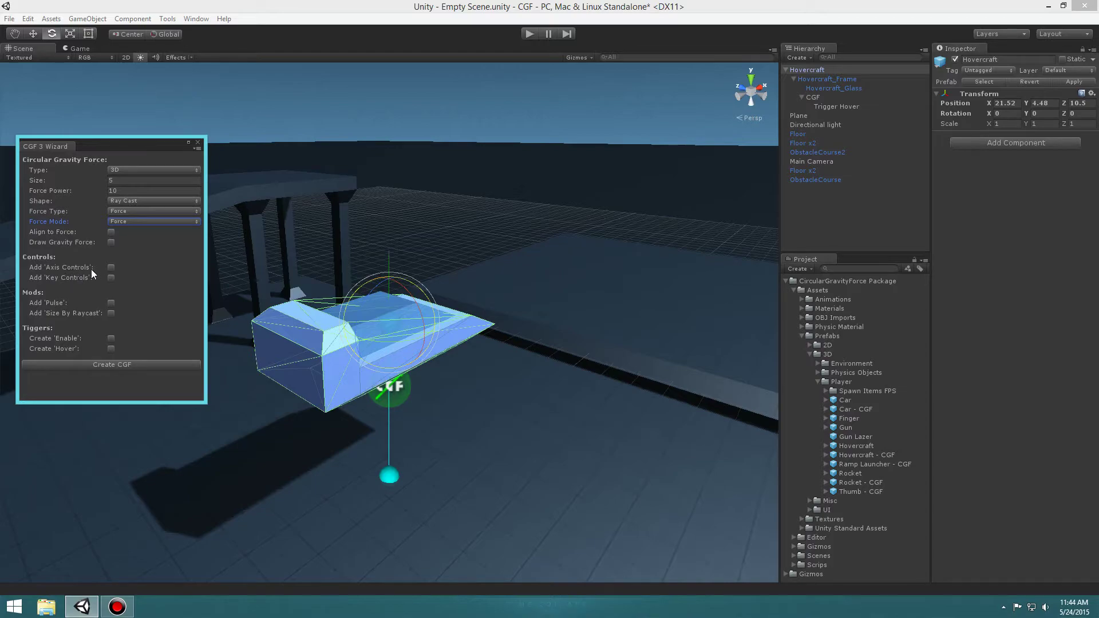
{"action": "left_click", "coordinate": [112, 268]}
Create the configured CGF, rotate it to Y 90, and move it behind the hovercraft.
{"action": "left_click", "coordinate": [150, 366]}
{"action": "left_click", "coordinate": [198, 143]}
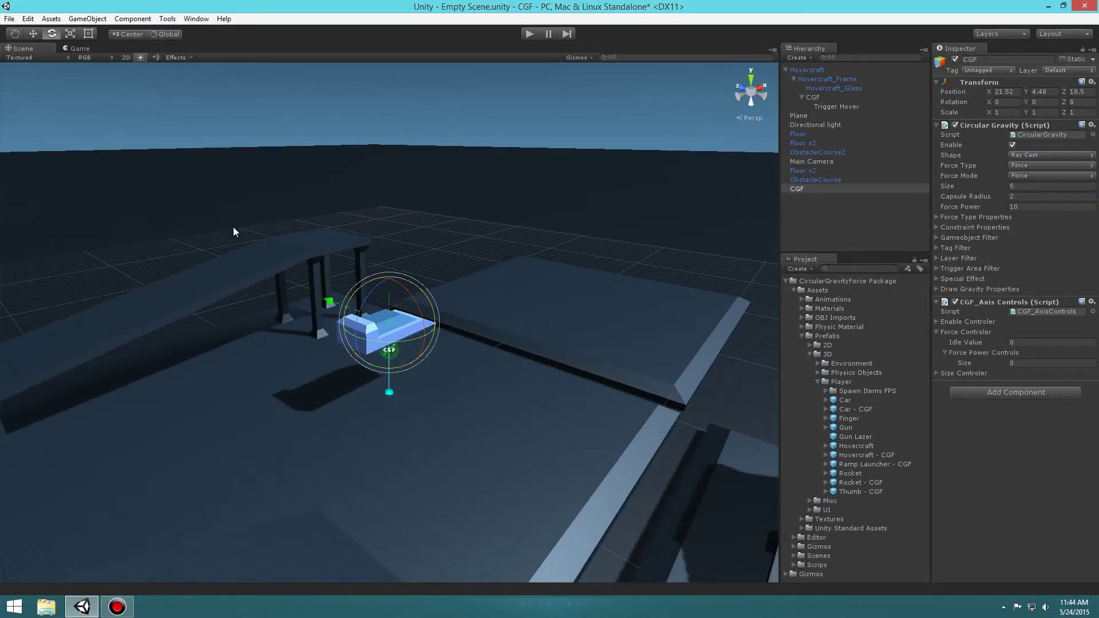
{"action": "left_click_drag", "start_coordinate": [433, 328], "coordinate": [427, 344], "text": "alt"}
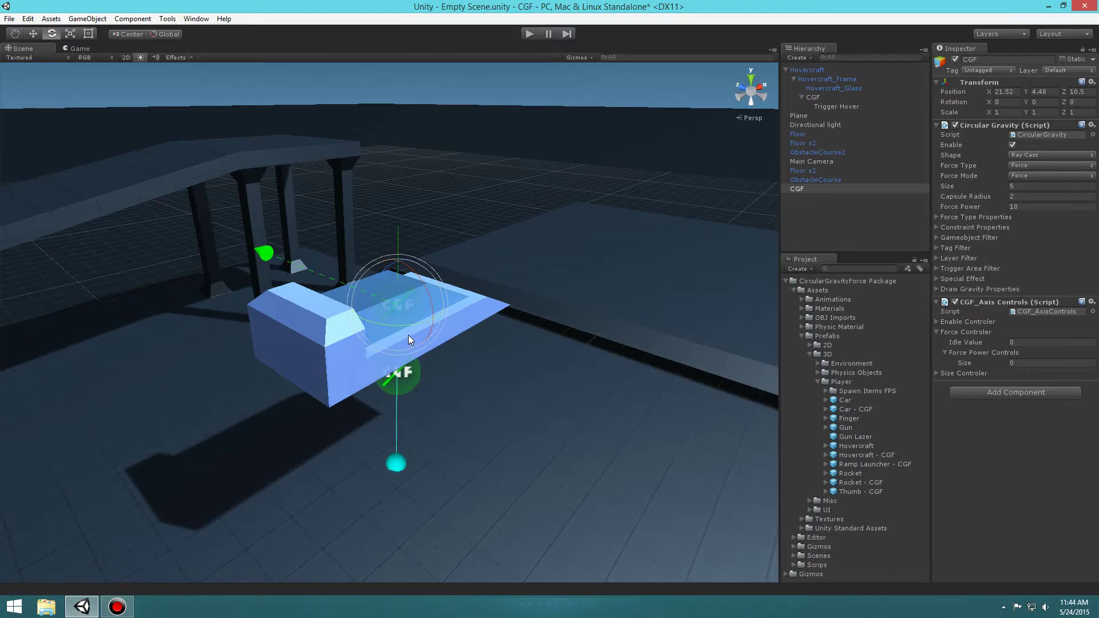
{"action": "left_click_drag", "start_coordinate": [420, 322], "coordinate": [290, 324]}
{"action": "key", "text": "w"}
{"action": "left_click_drag", "start_coordinate": [429, 292], "coordinate": [316, 341]}
Change the new CGF's Size from 5 to 6.
{"action": "left_click_drag", "start_coordinate": [221, 403], "coordinate": [461, 430], "text": "alt"}
{"action": "left_click", "coordinate": [1020, 186]}
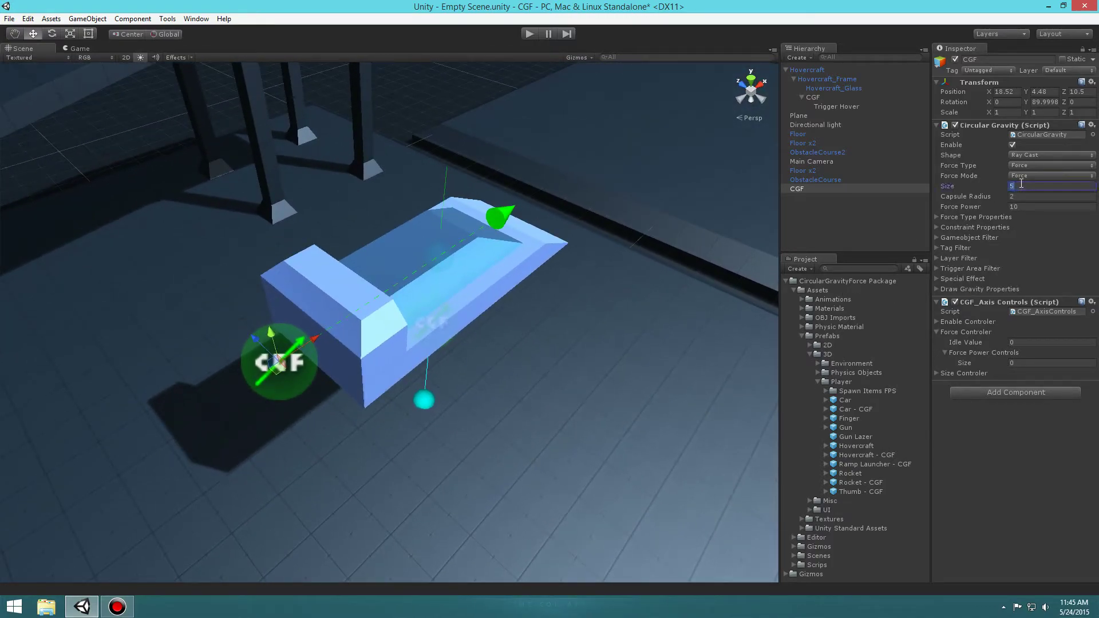
{"action": "type", "text": "6"}
{"action": "left_click_drag", "start_coordinate": [599, 244], "coordinate": [626, 238], "text": "alt"}
{"action": "left_click", "coordinate": [798, 189]}
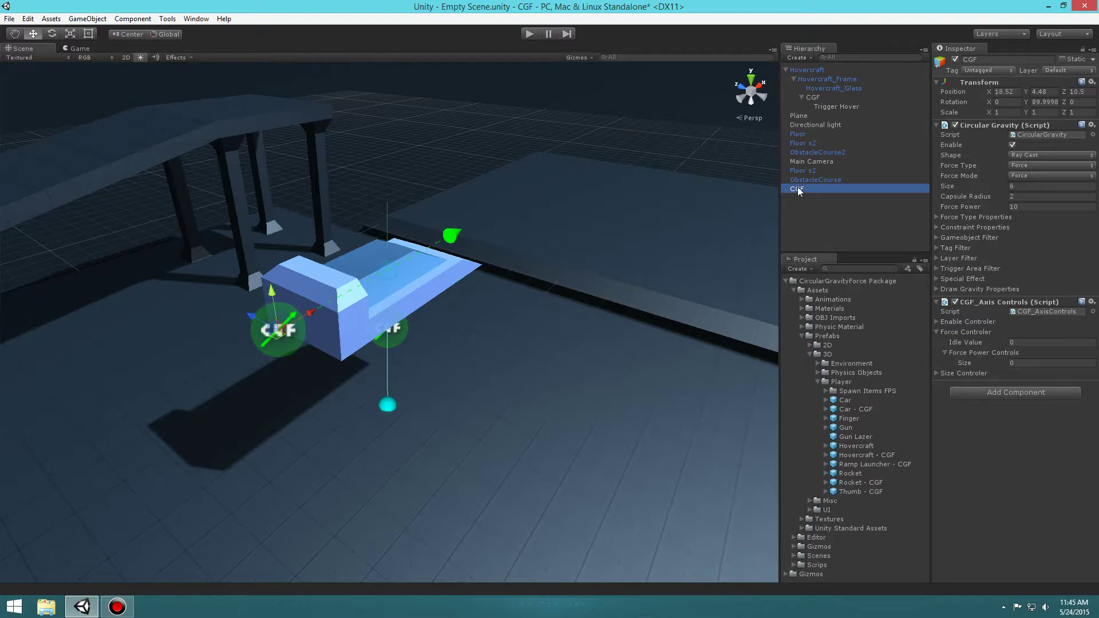
Rename the hover CGF under the frame to 'CGF - Hover Engine'.
{"action": "left_click", "coordinate": [802, 95]}
{"action": "left_click", "coordinate": [814, 97]}
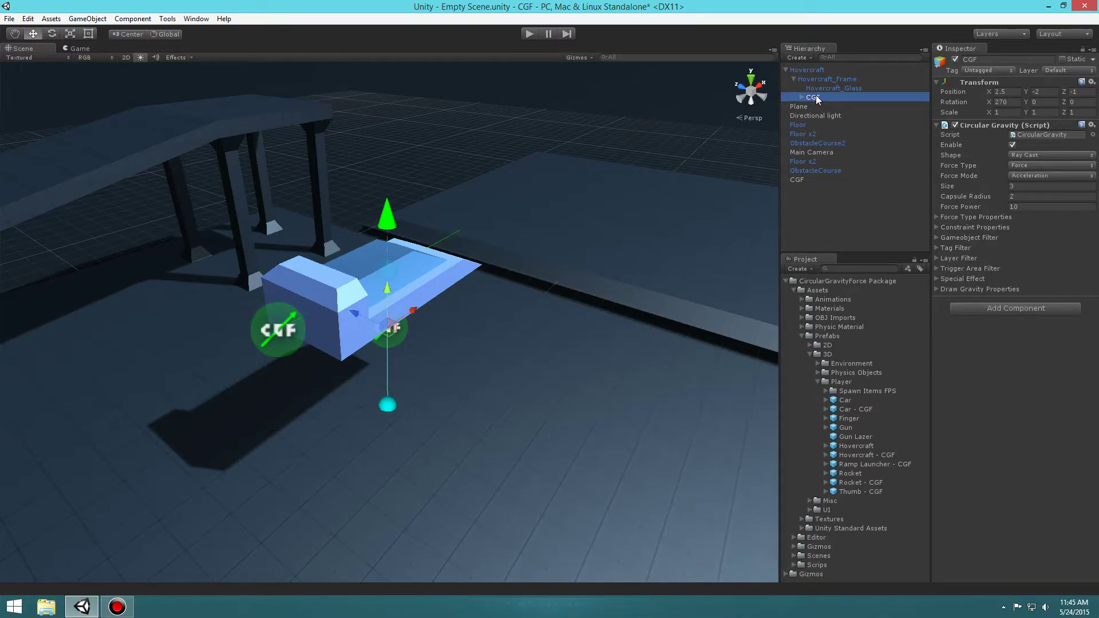
{"action": "left_click", "coordinate": [822, 95]}
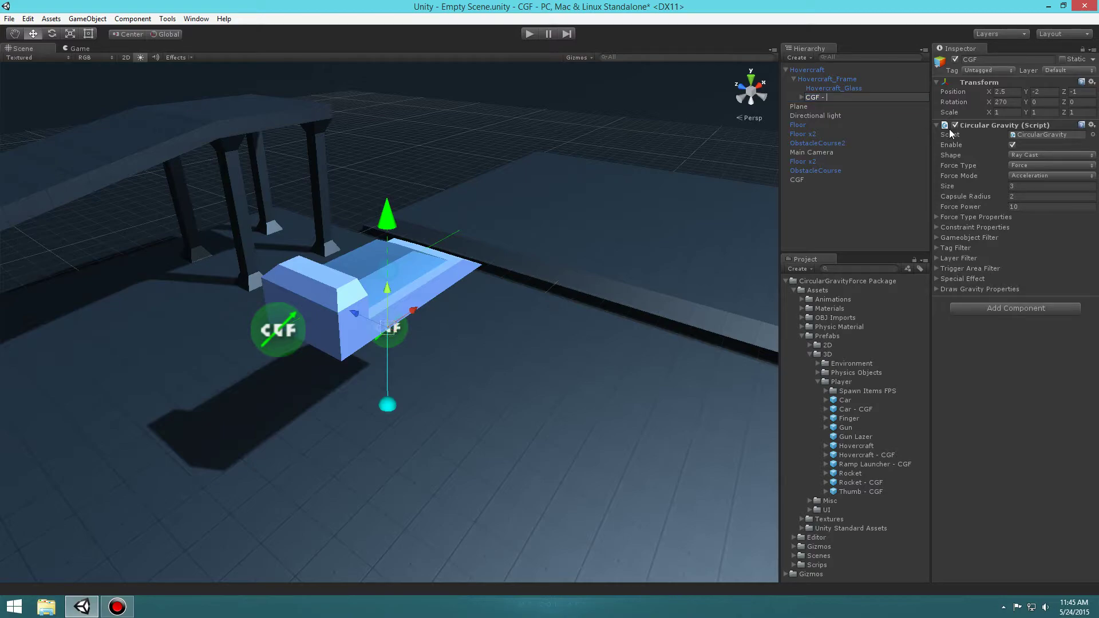
{"action": "type", "text": "- Hover Engine"}
{"action": "key", "text": "Return"}
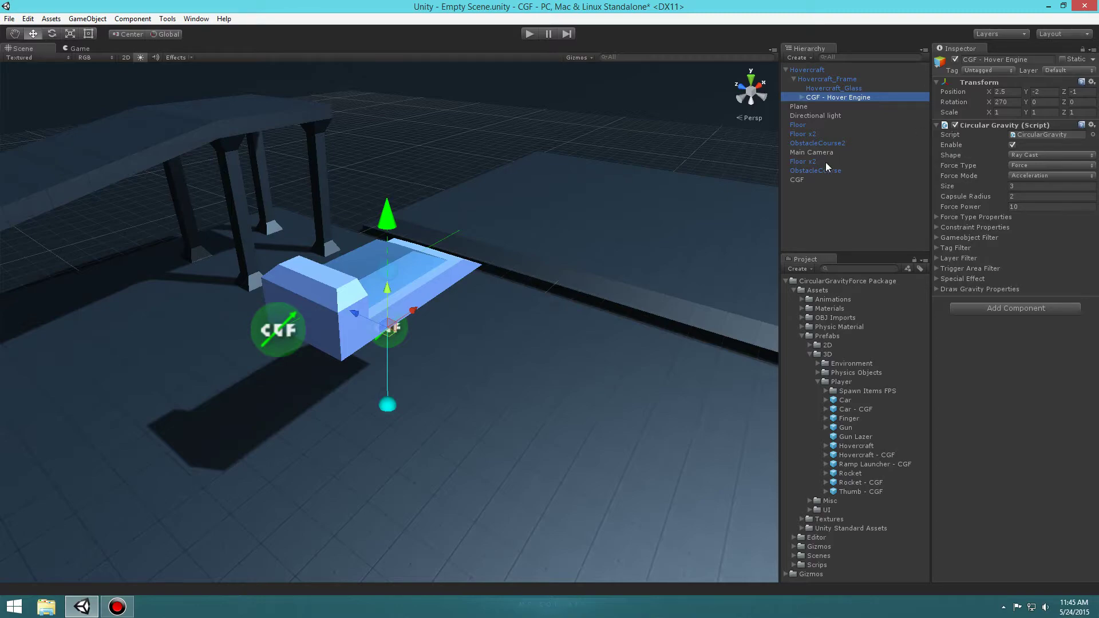
Rename the new CGF to 'CGF - Thrust' and nest it under Hovercraft_Frame.
{"action": "left_click", "coordinate": [797, 180]}
{"action": "left_click", "coordinate": [815, 181]}
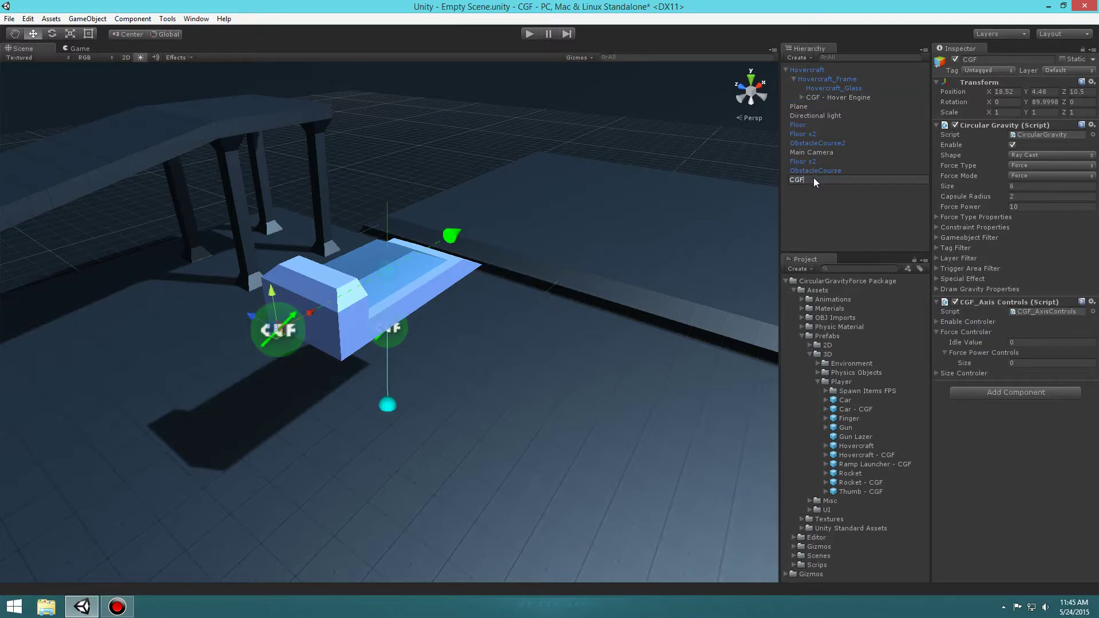
{"action": "type", "text": "- THrust"}
{"action": "key", "text": "Return"}
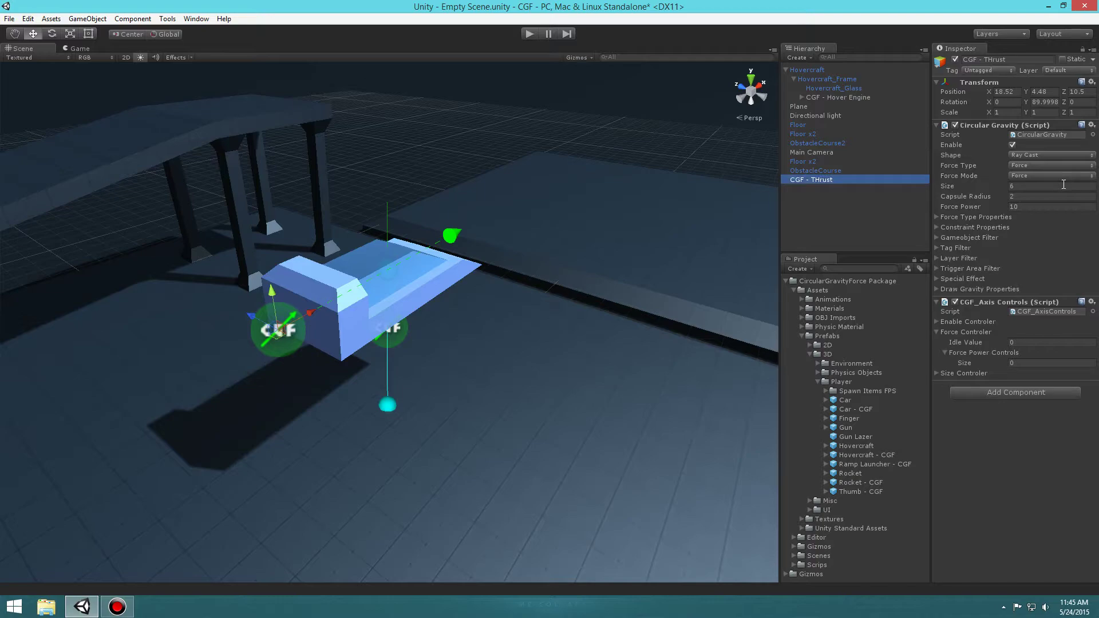
{"action": "left_click", "coordinate": [995, 60]}
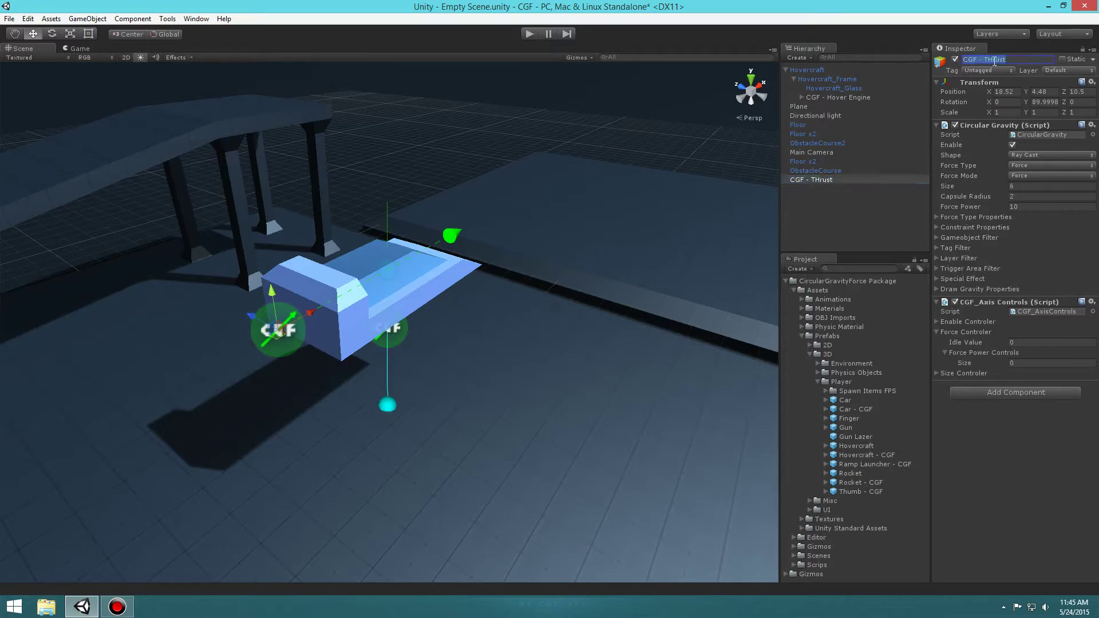
{"action": "key", "text": "BackSpace"}
{"action": "type", "text": "h"}
{"action": "left_click_drag", "start_coordinate": [808, 180], "coordinate": [820, 79]}
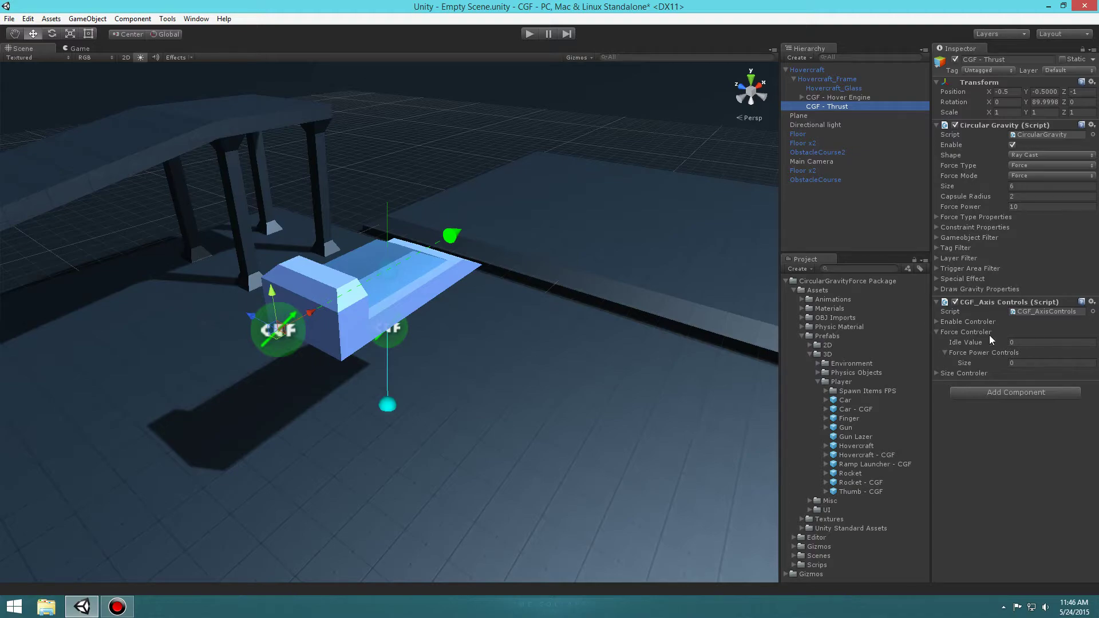
{"action": "left_click", "coordinate": [947, 332]}
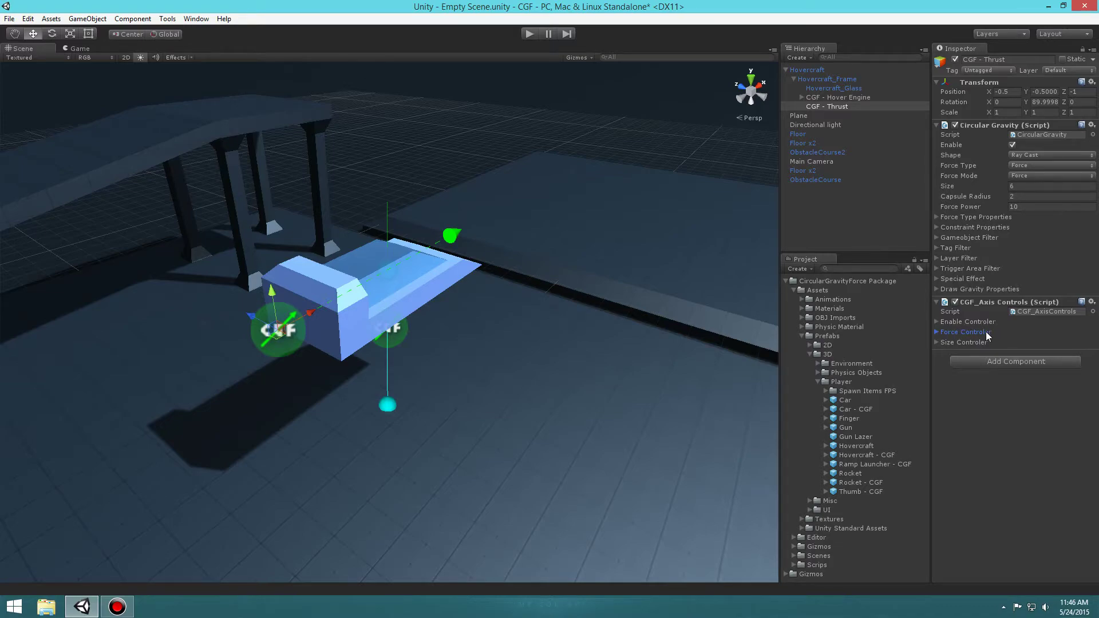
Expand the Force Controler and set Force Power Controls size to 1.
{"action": "left_click", "coordinate": [938, 333]}
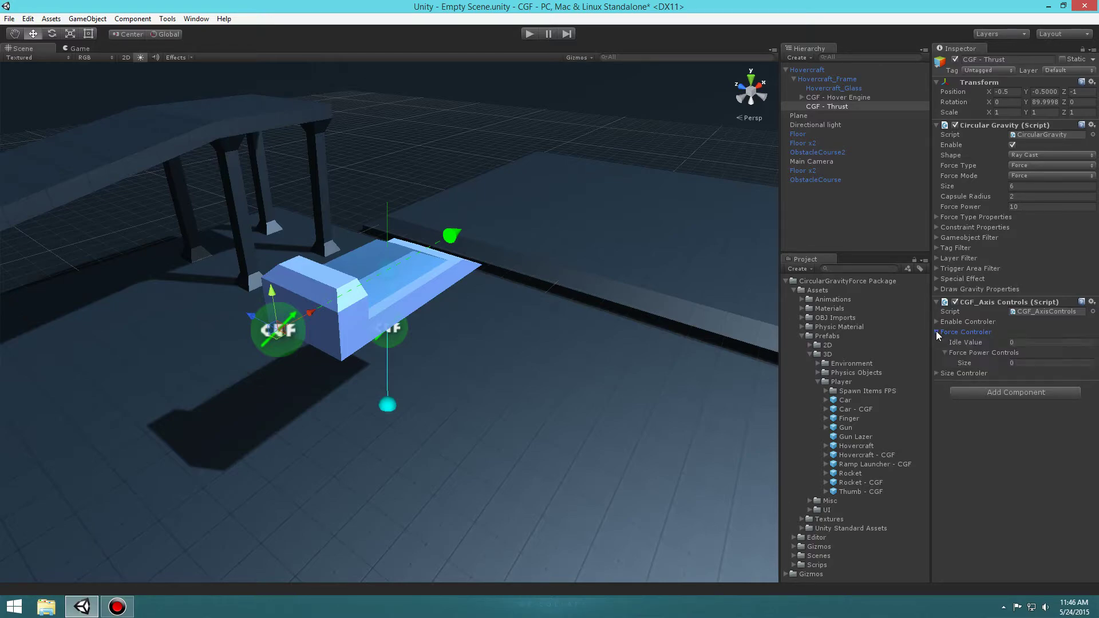
{"action": "left_click", "coordinate": [1025, 342]}
{"action": "left_click", "coordinate": [1019, 363]}
{"action": "type", "text": "1"}
{"action": "key", "text": "Return"}
Map the control to the Vertical button with Press Value 10, then start Play.
{"action": "left_click", "coordinate": [1016, 382]}
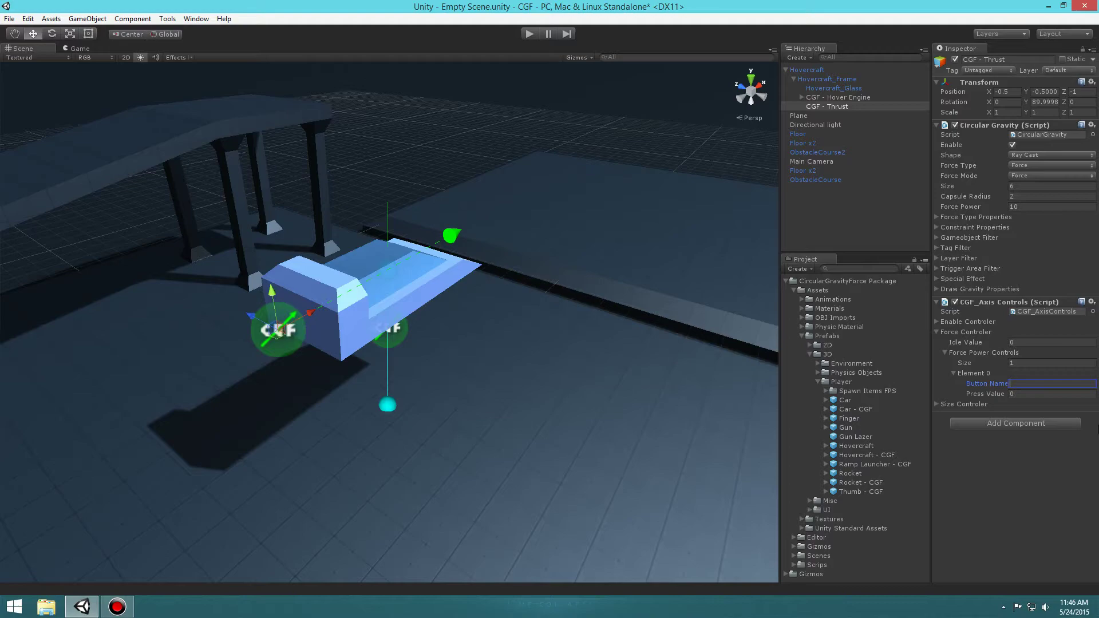
{"action": "type", "text": "Vertical"}
{"action": "left_click", "coordinate": [1090, 394]}
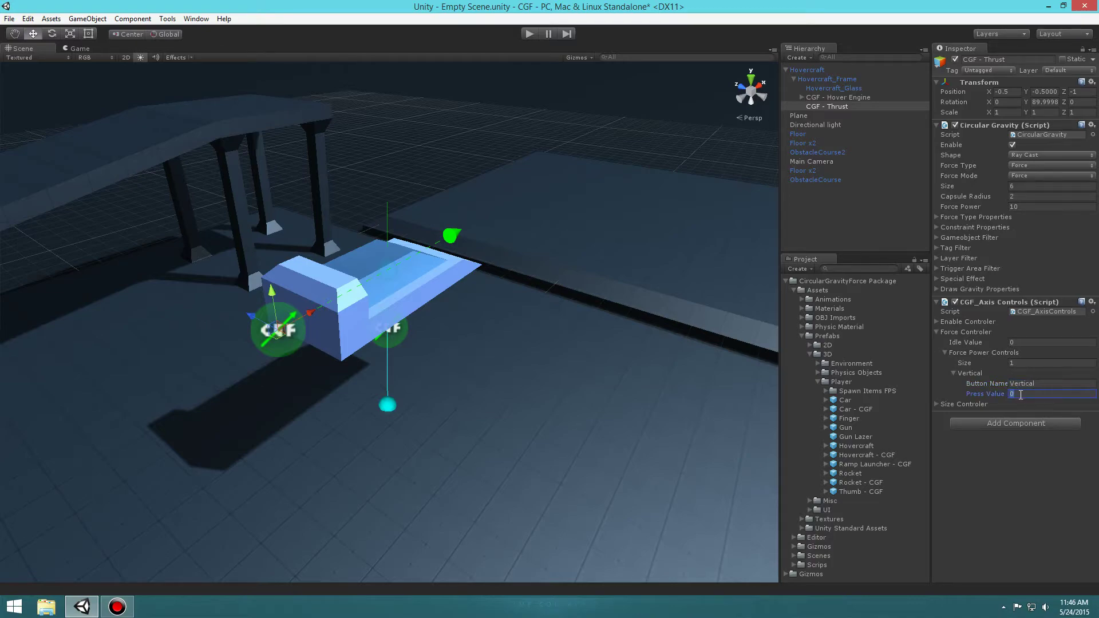
{"action": "key", "text": "BackSpace"}
{"action": "type", "text": "10"}
{"action": "left_click", "coordinate": [531, 36]}
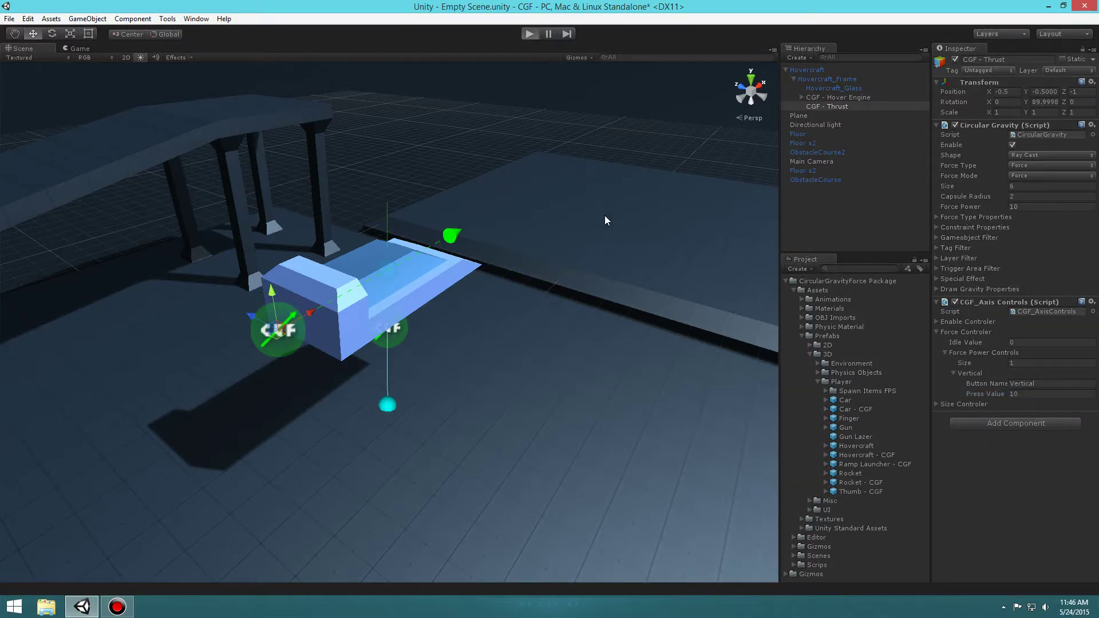
Drive the hovercraft forward and back with W/S, show Gizmos, then stop Play.
{"action": "key", "text": "w"}
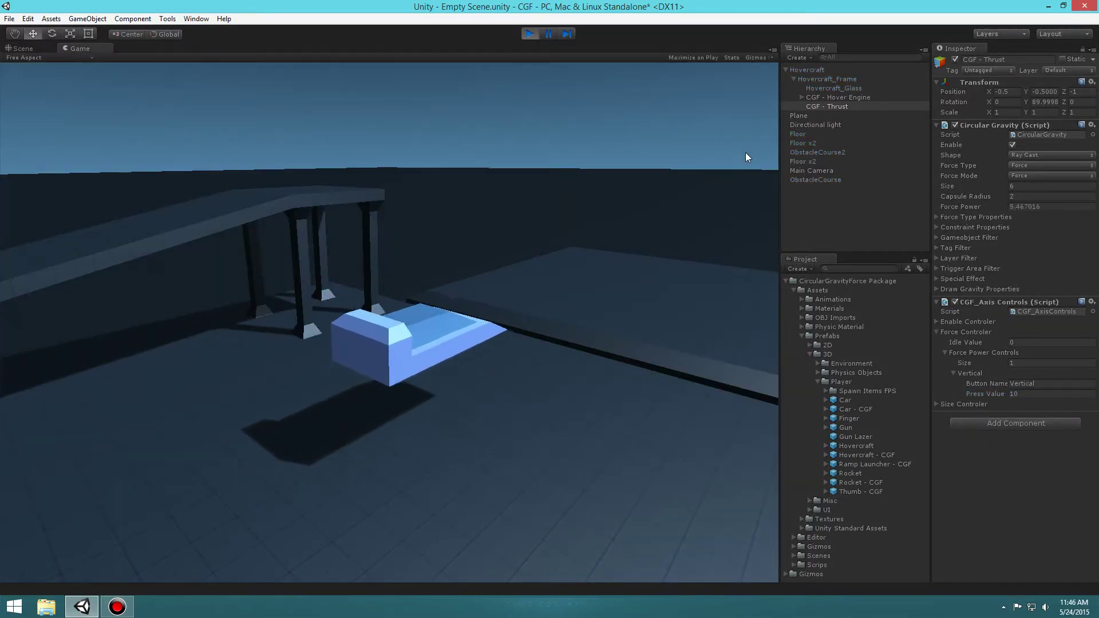
{"action": "key", "text": "s"}
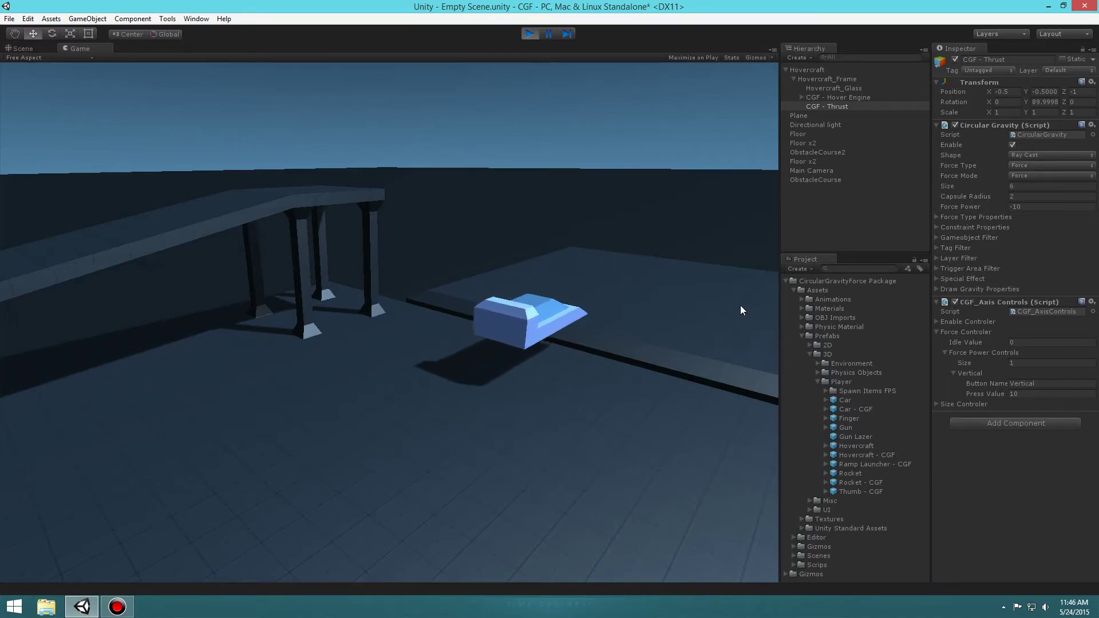
{"action": "key", "text": "w"}
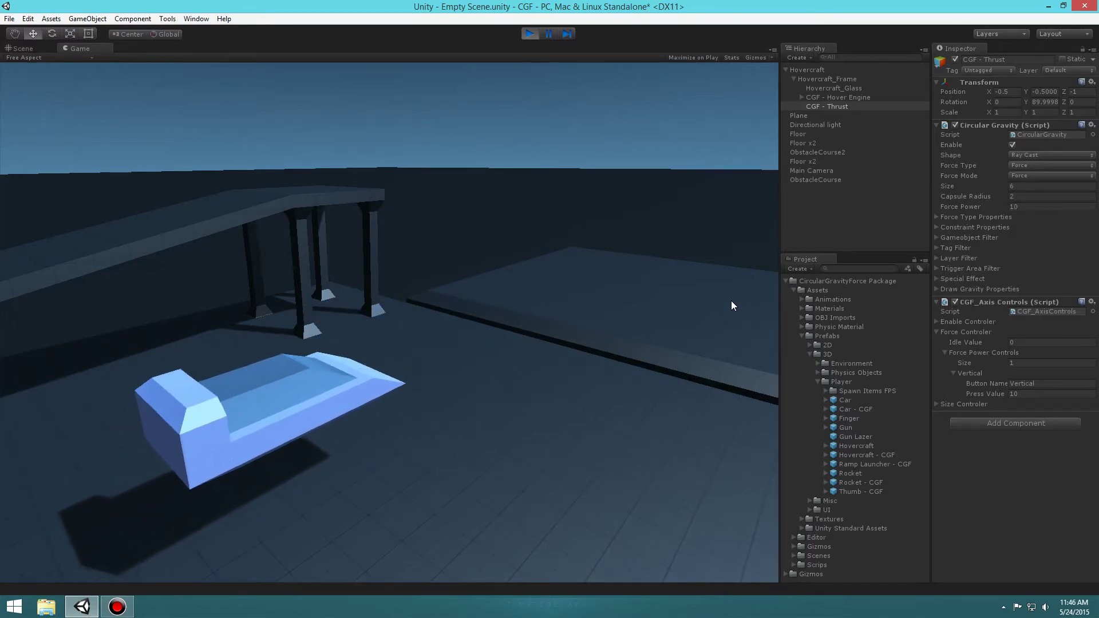
{"action": "left_click", "coordinate": [757, 58]}
{"action": "key", "text": "w"}
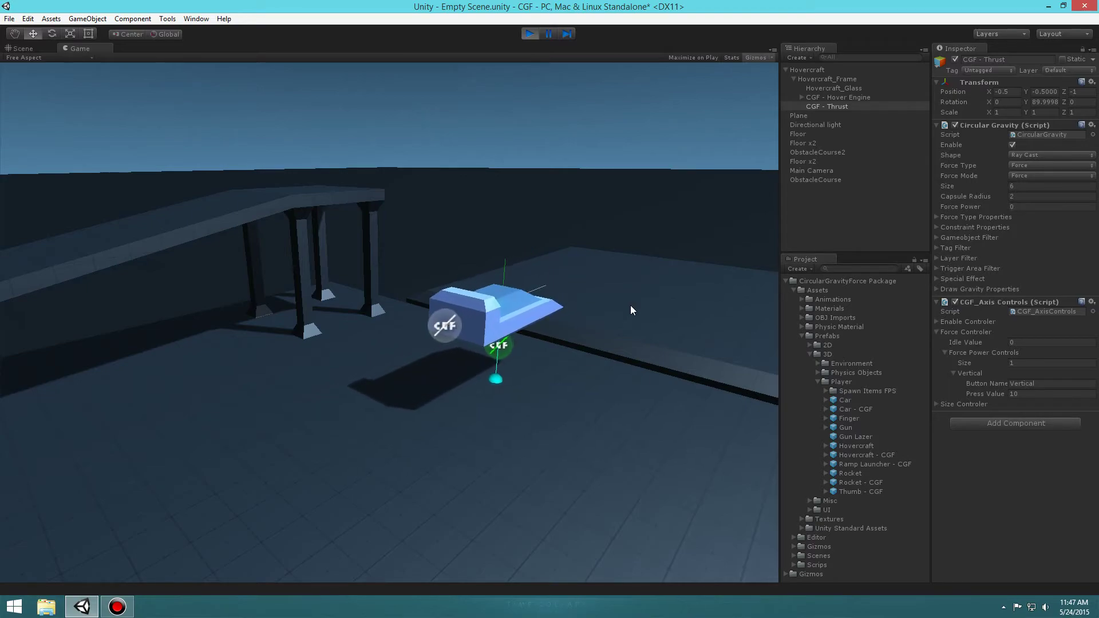
{"action": "key", "text": "w"}
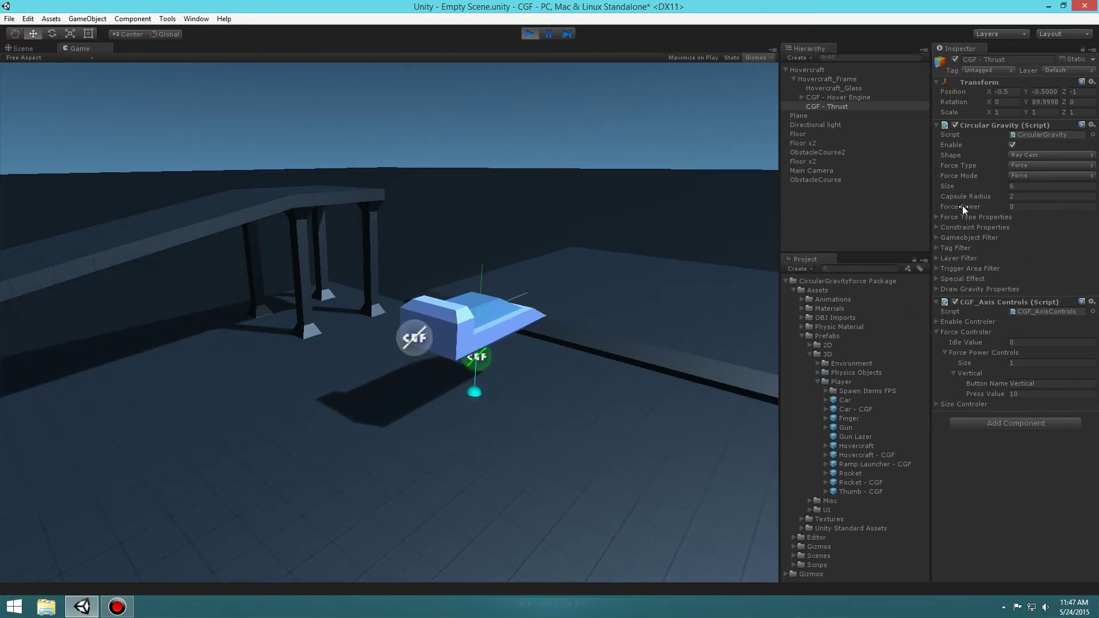
{"action": "key", "text": "w"}
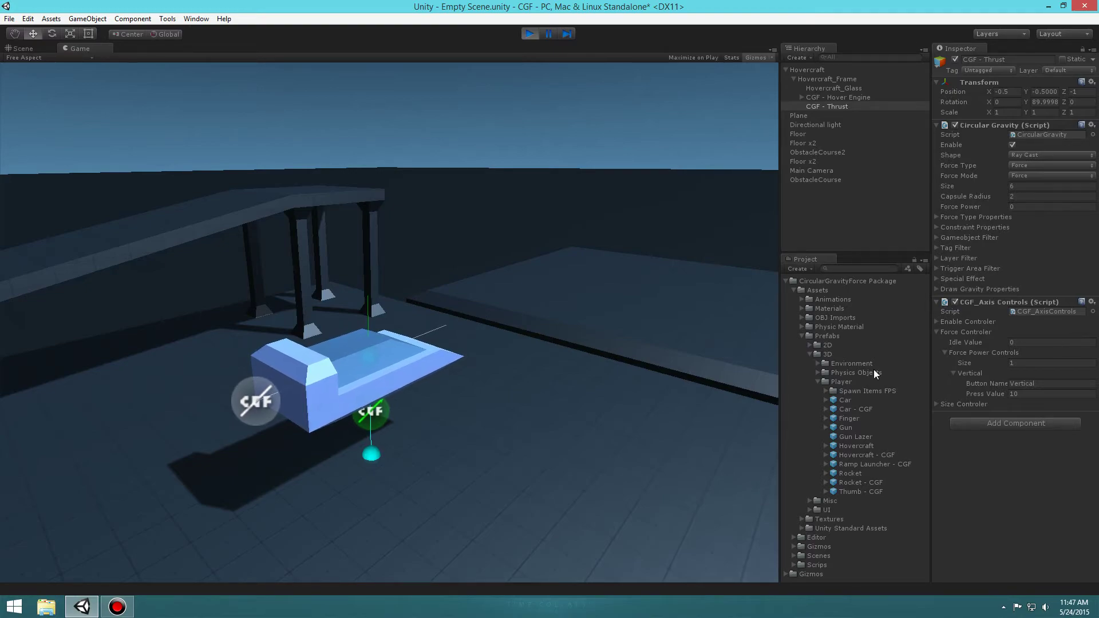
{"action": "left_click", "coordinate": [529, 34]}
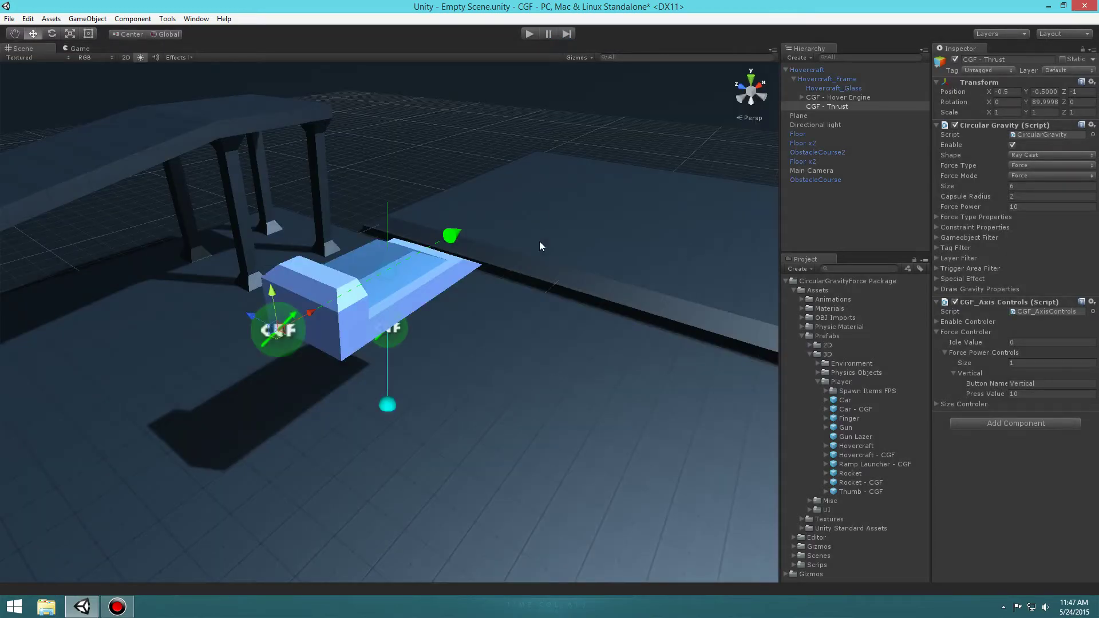
Orbit the view, then select and frame the Hovercraft object.
{"action": "key", "text": "alt"}
{"action": "left_click_drag", "start_coordinate": [486, 301], "coordinate": [352, 345], "text": "alt"}
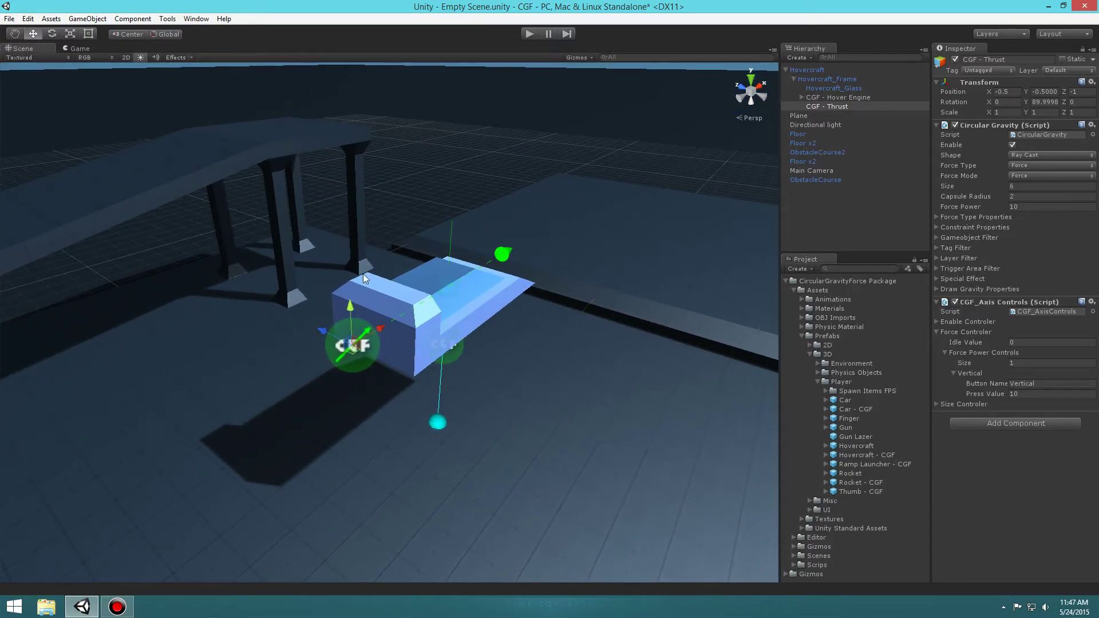
{"action": "mouse_move", "coordinate": [558, 322]}
{"action": "left_mouse_down", "text": "alt"}
{"action": "mouse_move", "coordinate": [567, 344]}
{"action": "mouse_move", "coordinate": [539, 311]}
{"action": "left_mouse_up", "text": "alt"}
{"action": "left_click", "coordinate": [868, 197]}
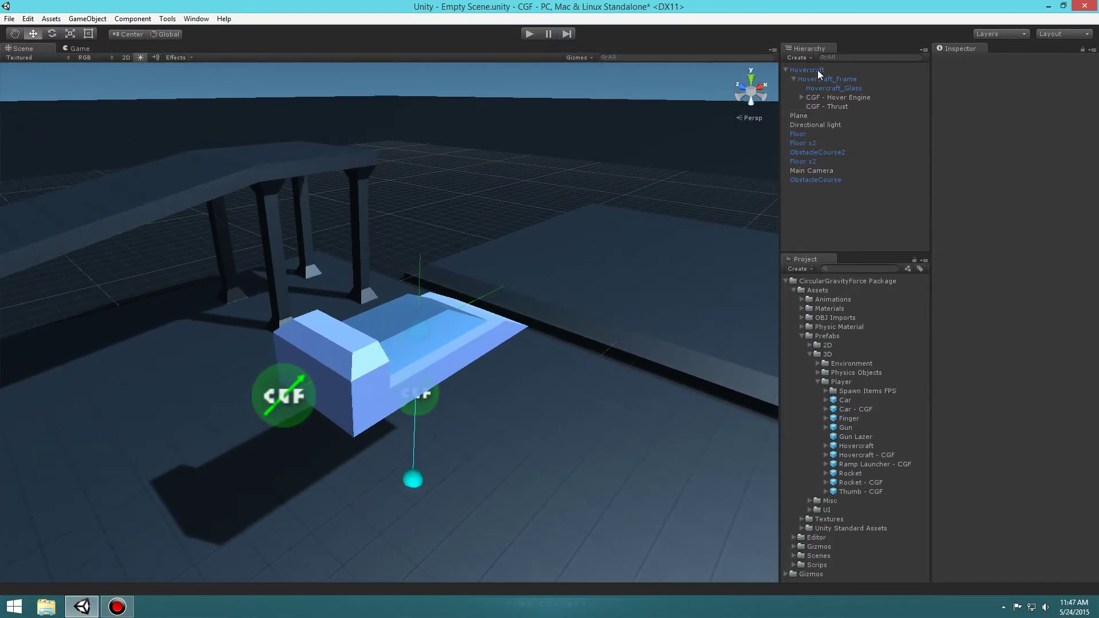
{"action": "left_click", "coordinate": [818, 69]}
{"action": "key", "text": "f"}
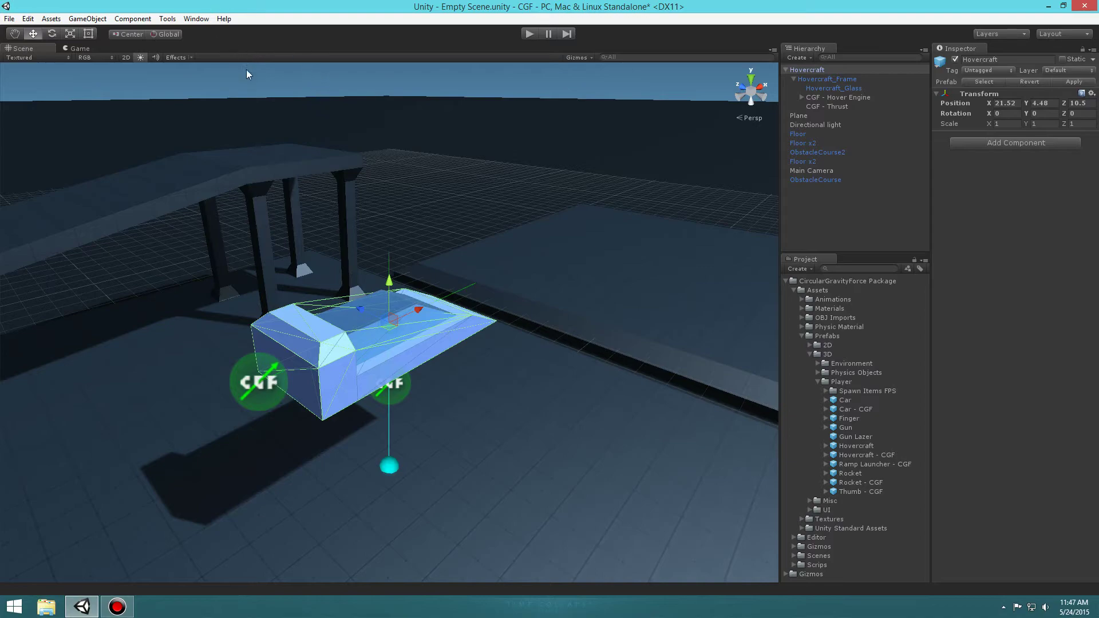
Create a 3D Ray Cast CGF with Torque force type and Axis Controls in the CGF 3 Wizard.
{"action": "left_click", "coordinate": [167, 18]}
{"action": "left_click", "coordinate": [309, 31]}
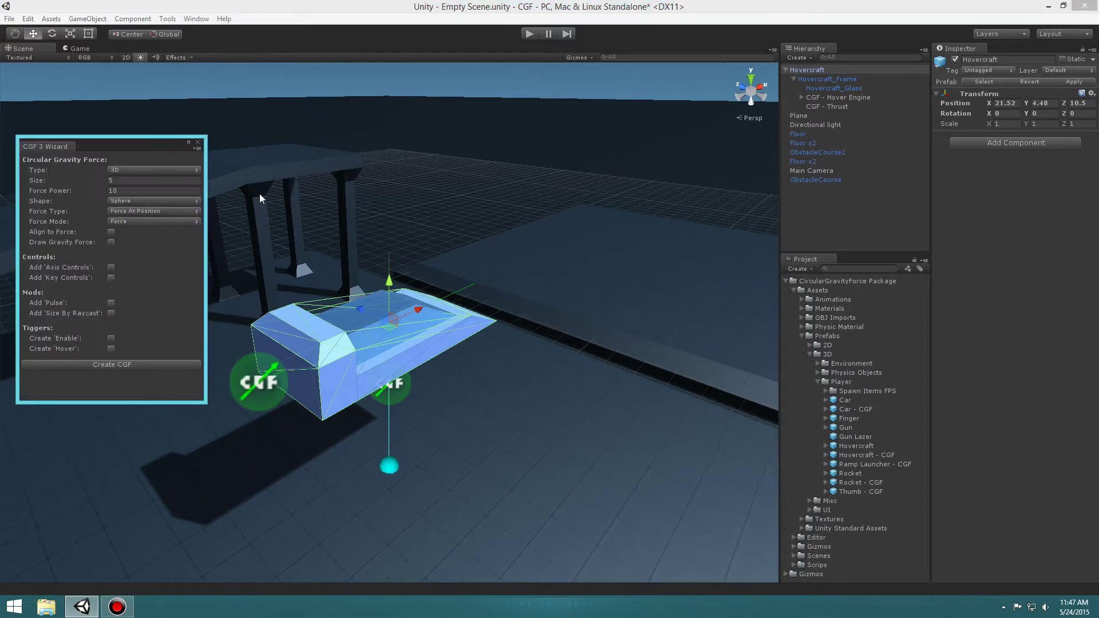
{"action": "left_click", "coordinate": [147, 173]}
{"action": "left_click", "coordinate": [146, 174]}
{"action": "left_click", "coordinate": [126, 201]}
{"action": "left_click", "coordinate": [141, 239]}
{"action": "left_click", "coordinate": [130, 212]}
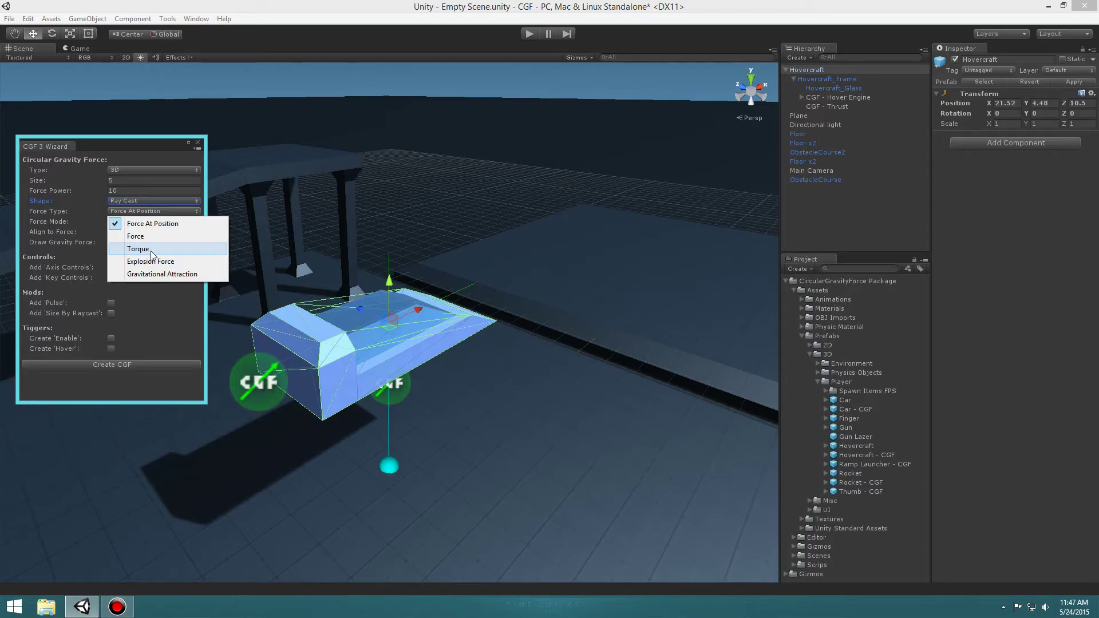
{"action": "left_click", "coordinate": [145, 251]}
{"action": "left_click", "coordinate": [133, 223]}
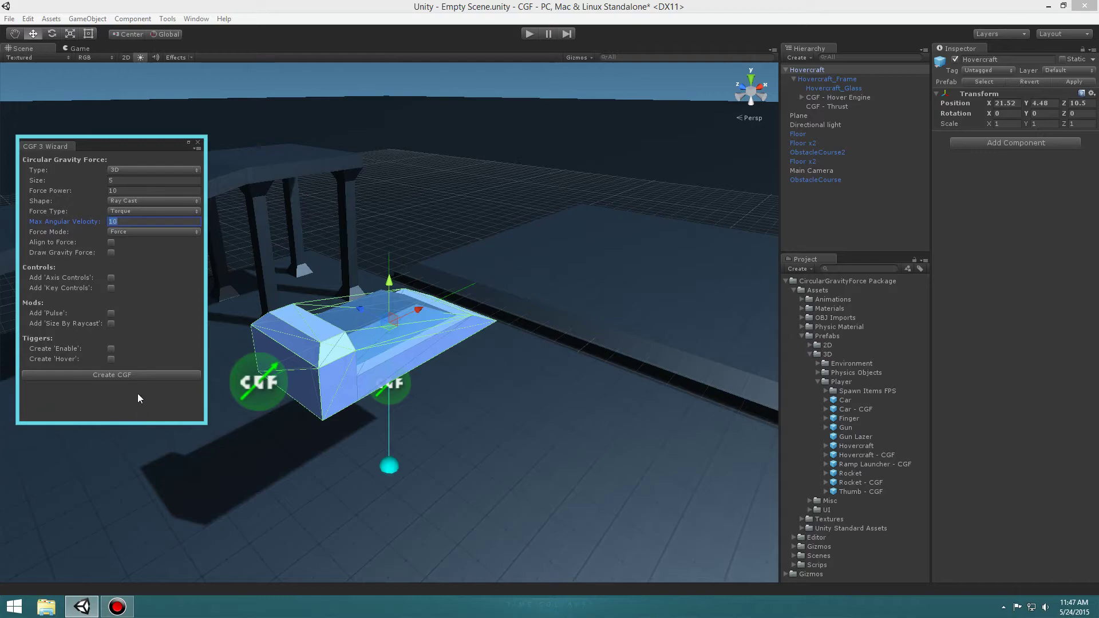
{"action": "left_click", "coordinate": [111, 279]}
{"action": "left_click", "coordinate": [116, 373]}
{"action": "left_click", "coordinate": [198, 148]}
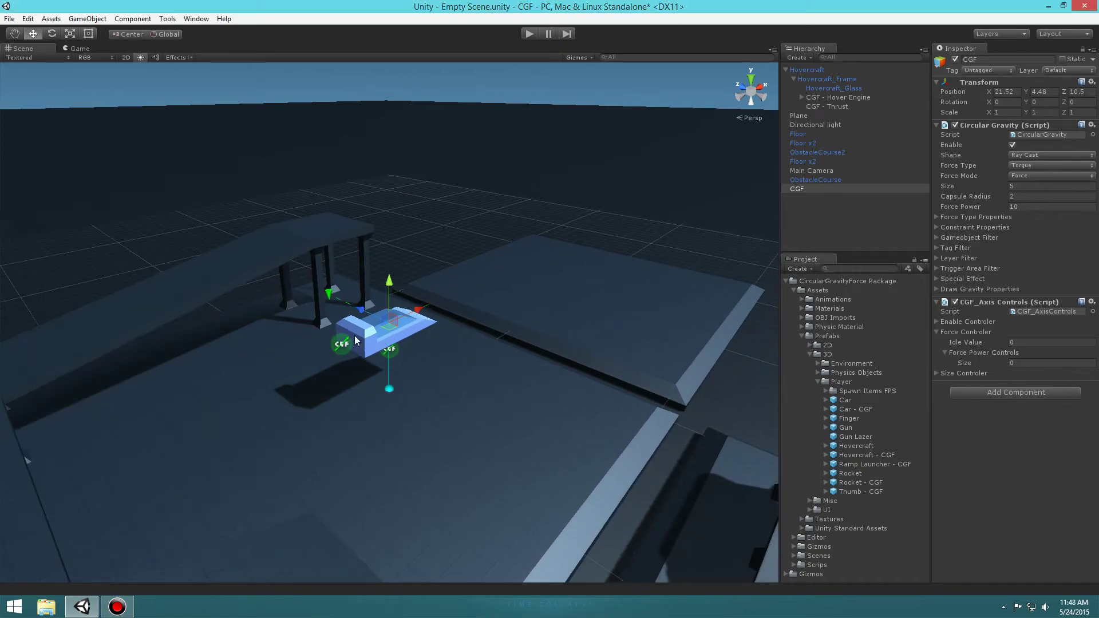
{"action": "left_click_drag", "start_coordinate": [369, 309], "coordinate": [390, 328], "text": "alt"}
{"action": "scroll", "coordinate": [382, 317], "scroll_direction": "up", "scroll_amount": 5}
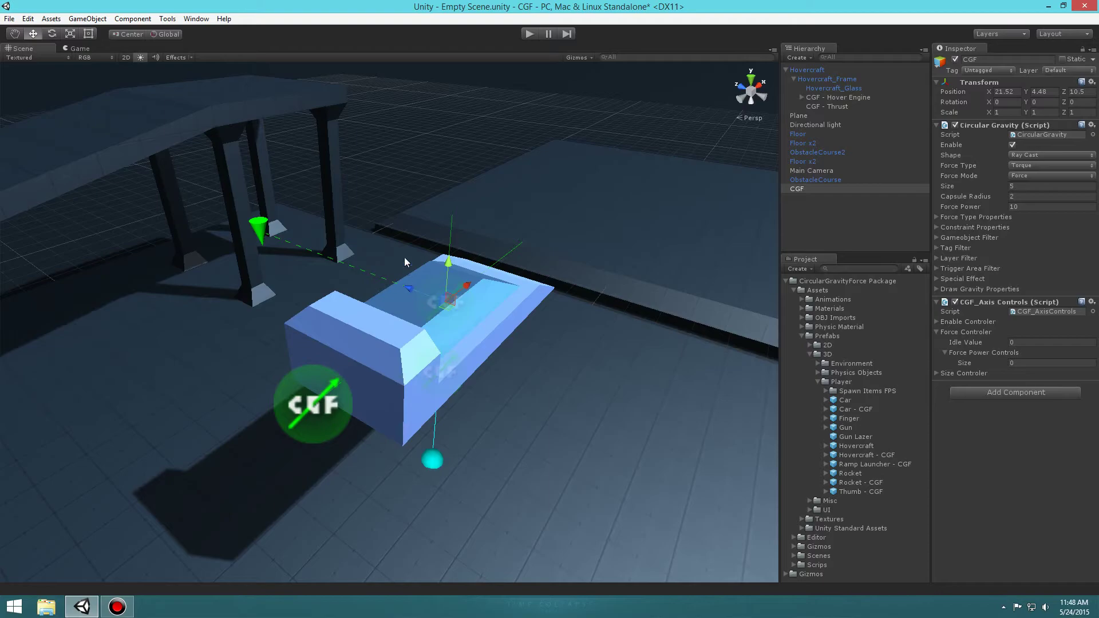
{"action": "left_click_drag", "start_coordinate": [470, 369], "coordinate": [560, 368], "text": "alt"}
{"action": "left_click_drag", "start_coordinate": [479, 332], "coordinate": [402, 431]}
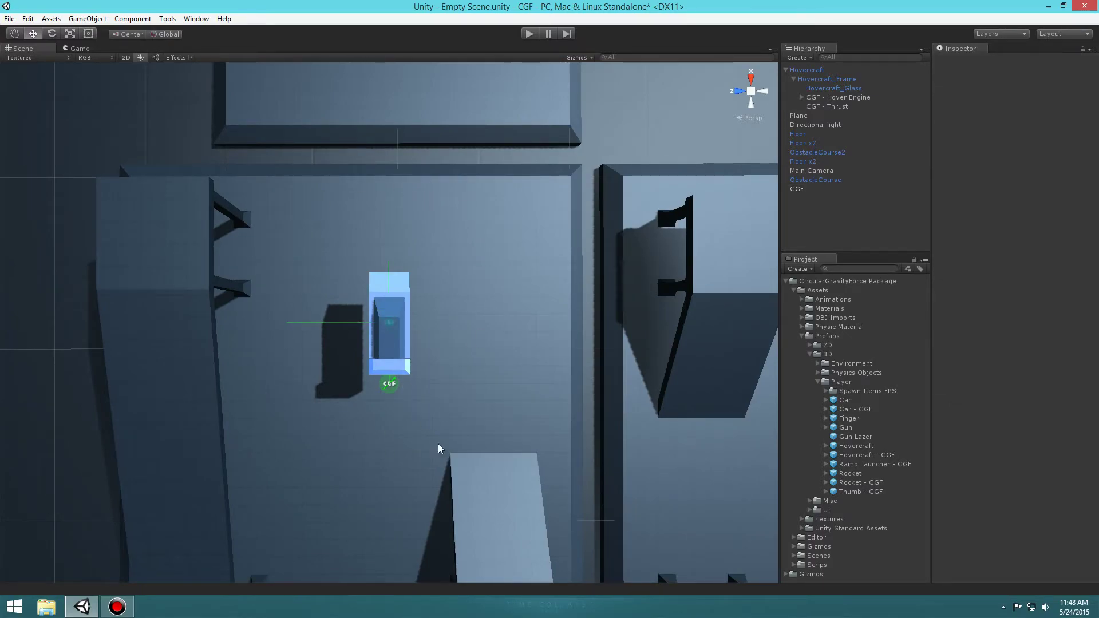
{"action": "left_click_drag", "start_coordinate": [513, 342], "coordinate": [327, 221], "text": "alt"}
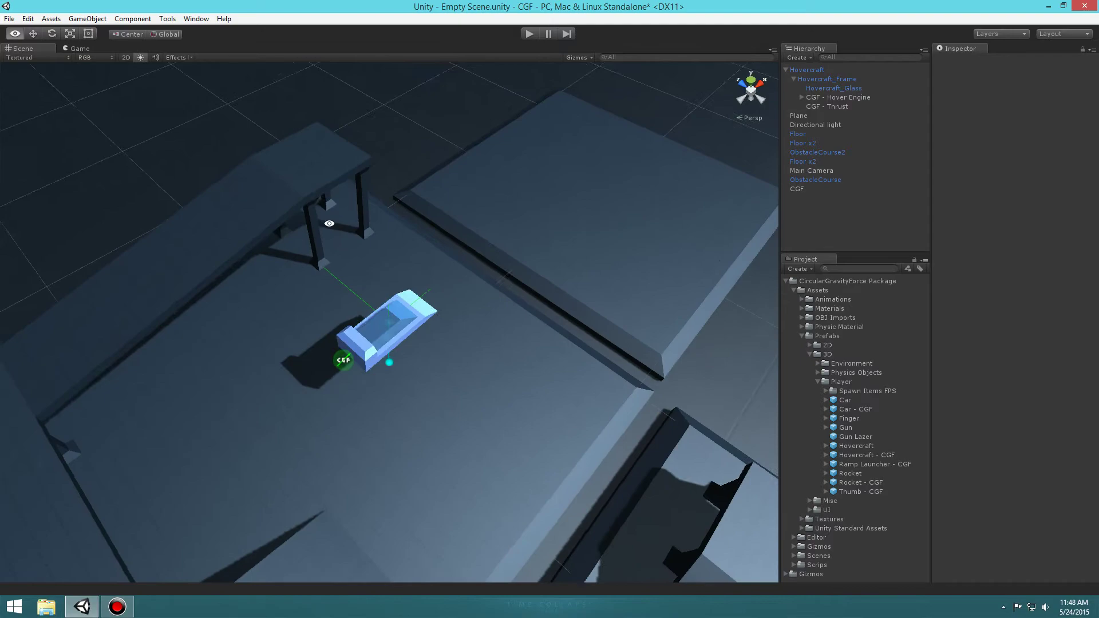
{"action": "scroll", "coordinate": [383, 456], "scroll_direction": "up", "scroll_amount": 5}
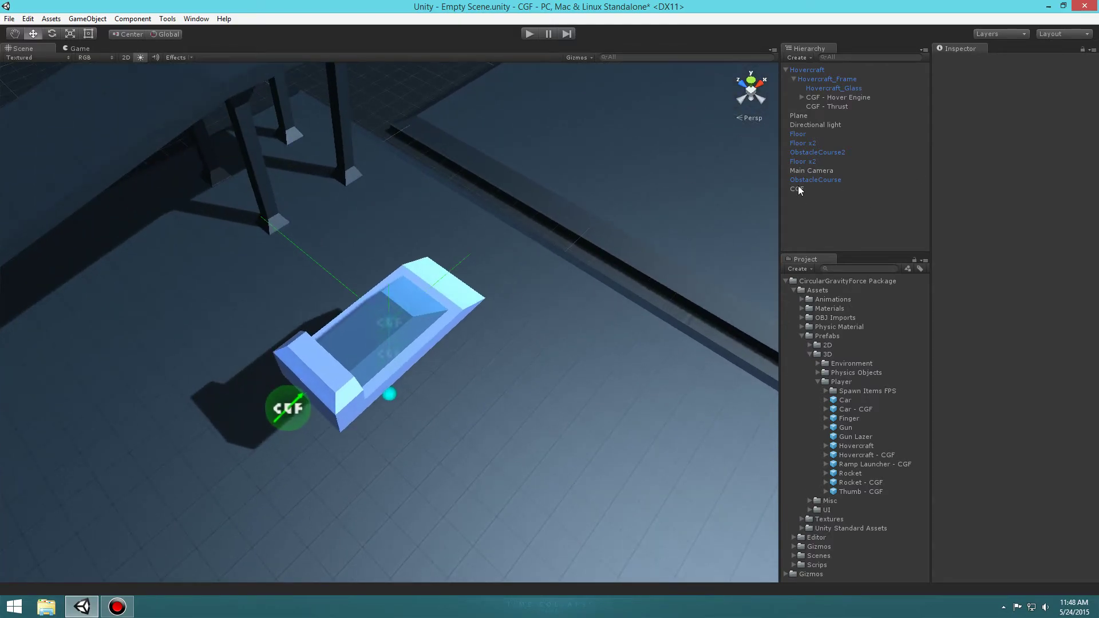
Rename the new CGF to 'CGF - Torque' and nest it under Hovercraft_Frame.
{"action": "left_click", "coordinate": [799, 189]}
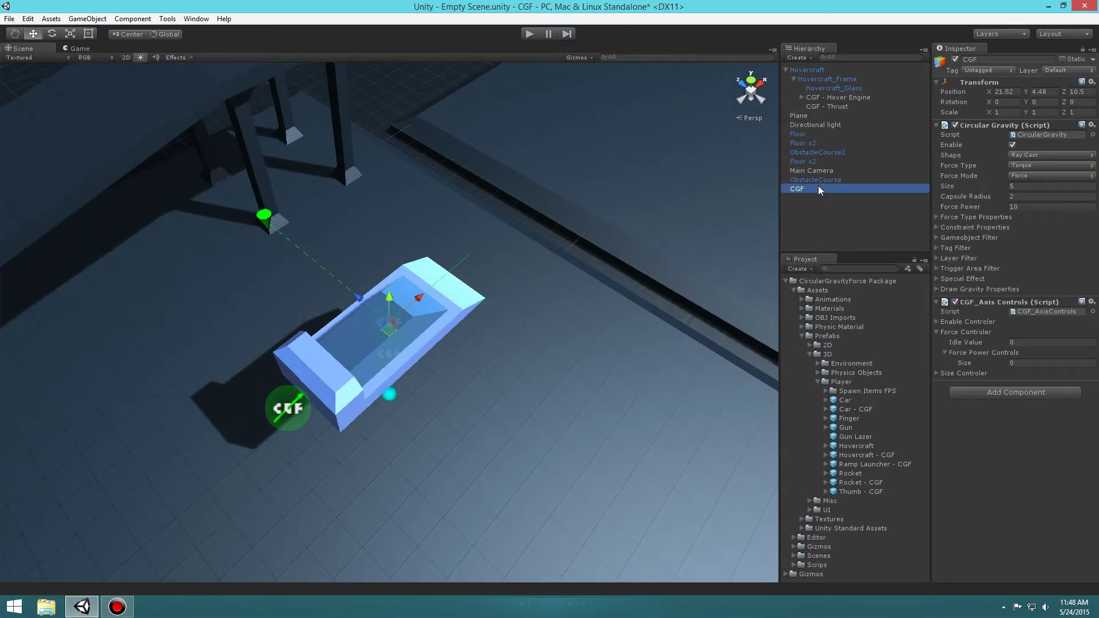
{"action": "left_click", "coordinate": [820, 184]}
{"action": "type", "text": "- "}
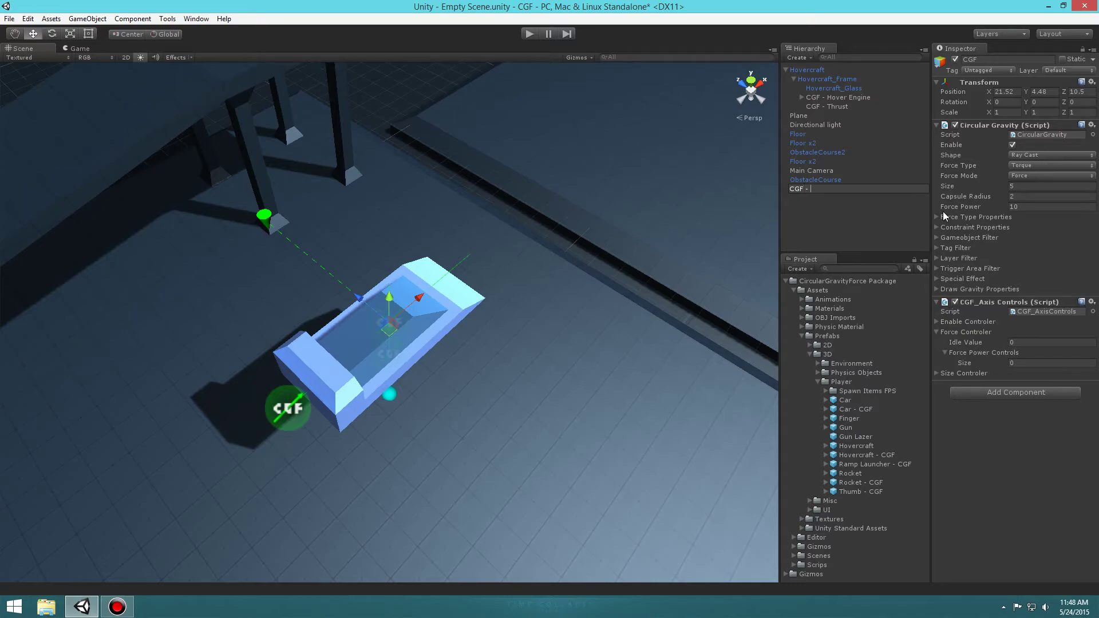
{"action": "type", "text": "Torque"}
{"action": "key", "text": "Return"}
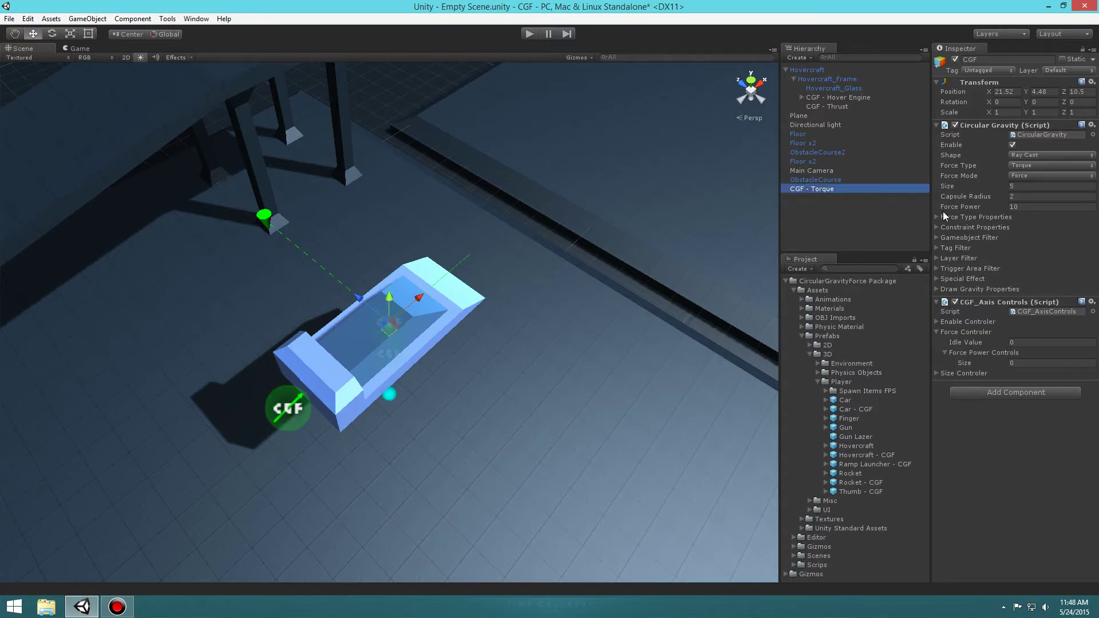
{"action": "left_click_drag", "start_coordinate": [817, 188], "coordinate": [827, 83]}
Slide CGF - Torque forward and rotate it to Y 180.
{"action": "left_click_drag", "start_coordinate": [360, 302], "coordinate": [275, 214]}
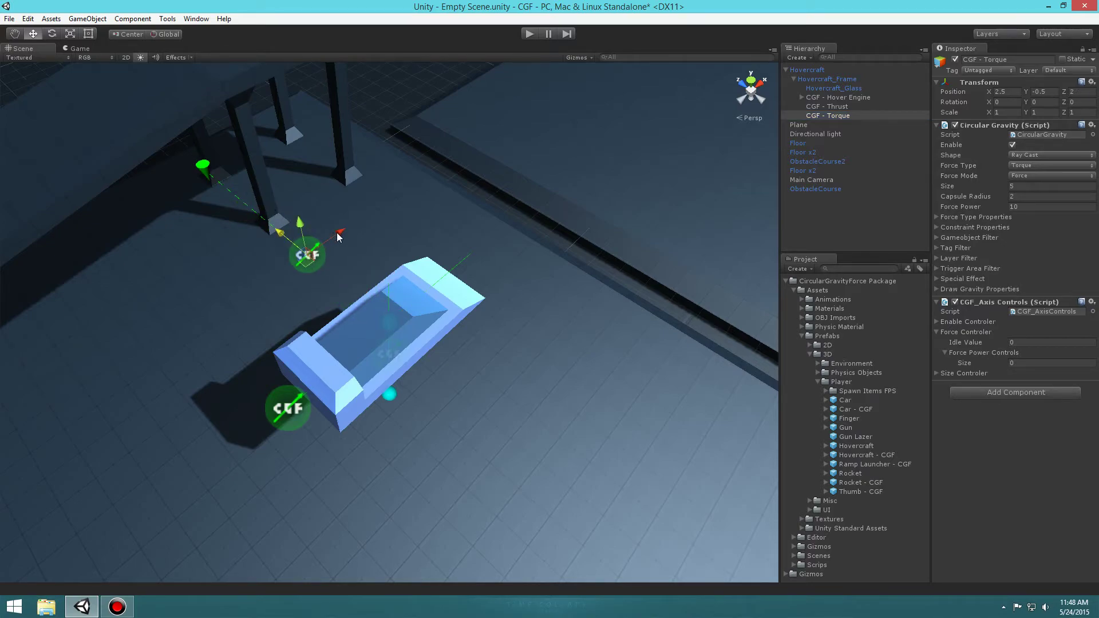
{"action": "key", "text": "e"}
{"action": "mouse_move", "coordinate": [321, 284]}
{"action": "left_mouse_down"}
{"action": "mouse_move", "coordinate": [64, 259]}
{"action": "mouse_move", "coordinate": [1028, 218]}
{"action": "left_mouse_up"}
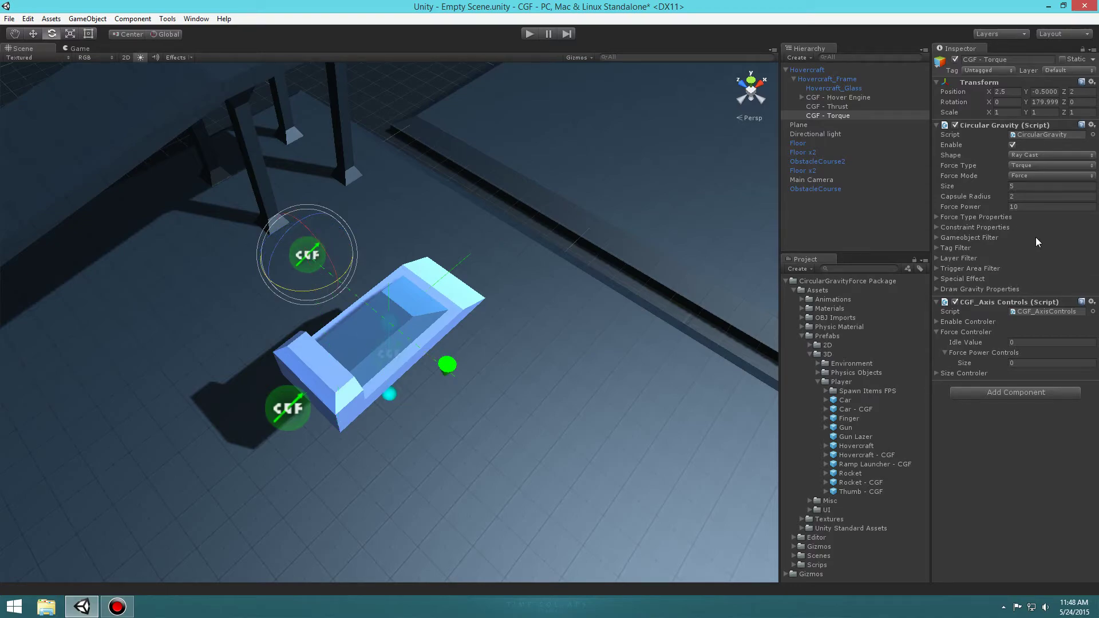
{"action": "type", "text": "180"}
{"action": "scroll", "coordinate": [400, 302], "scroll_direction": "up", "scroll_amount": 5}
{"action": "scroll", "coordinate": [450, 220], "scroll_direction": "down", "scroll_amount": 4}
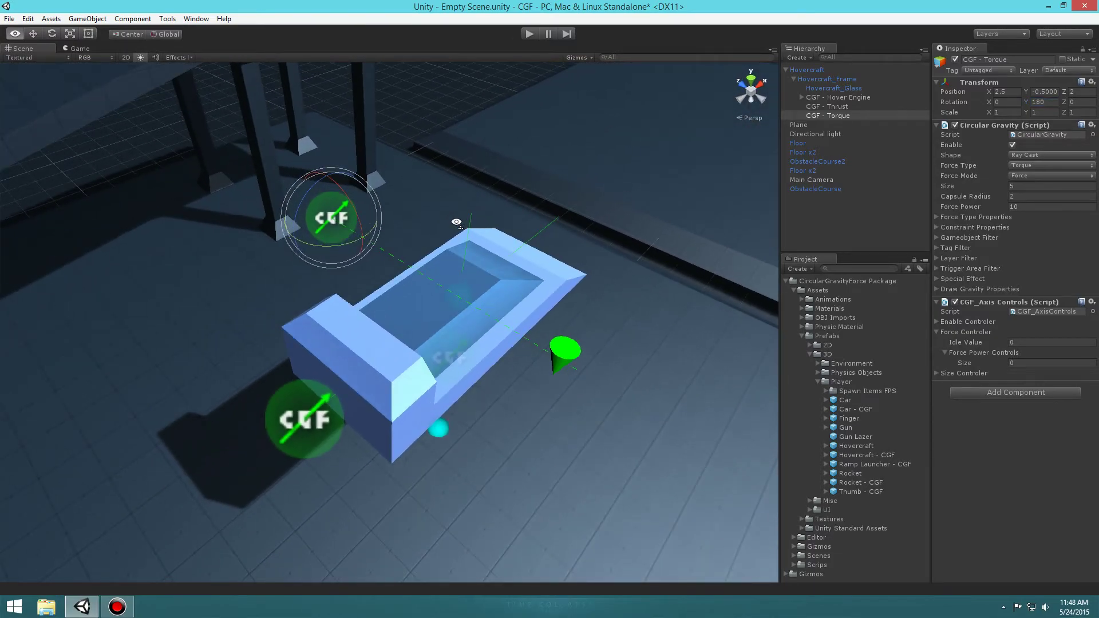
Rotate CGF - Torque to Z 90 and move it back to Z 1.5.
{"action": "left_click_drag", "start_coordinate": [302, 199], "coordinate": [408, 94]}
{"action": "left_click", "coordinate": [1091, 101]}
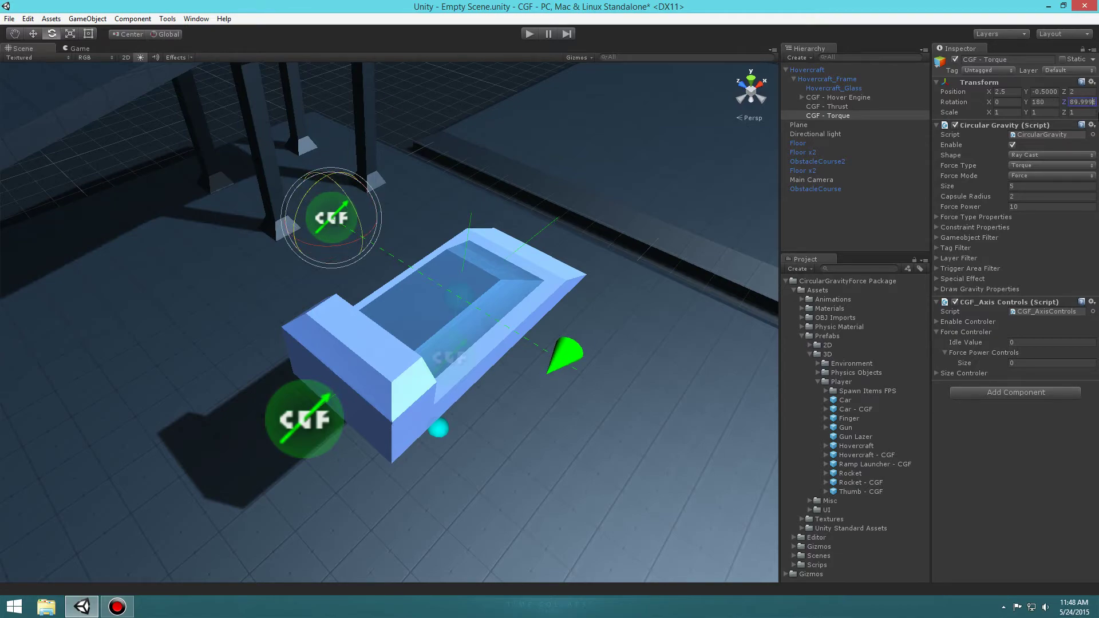
{"action": "type", "text": "90"}
{"action": "left_click_drag", "start_coordinate": [458, 207], "coordinate": [658, 226], "text": "alt"}
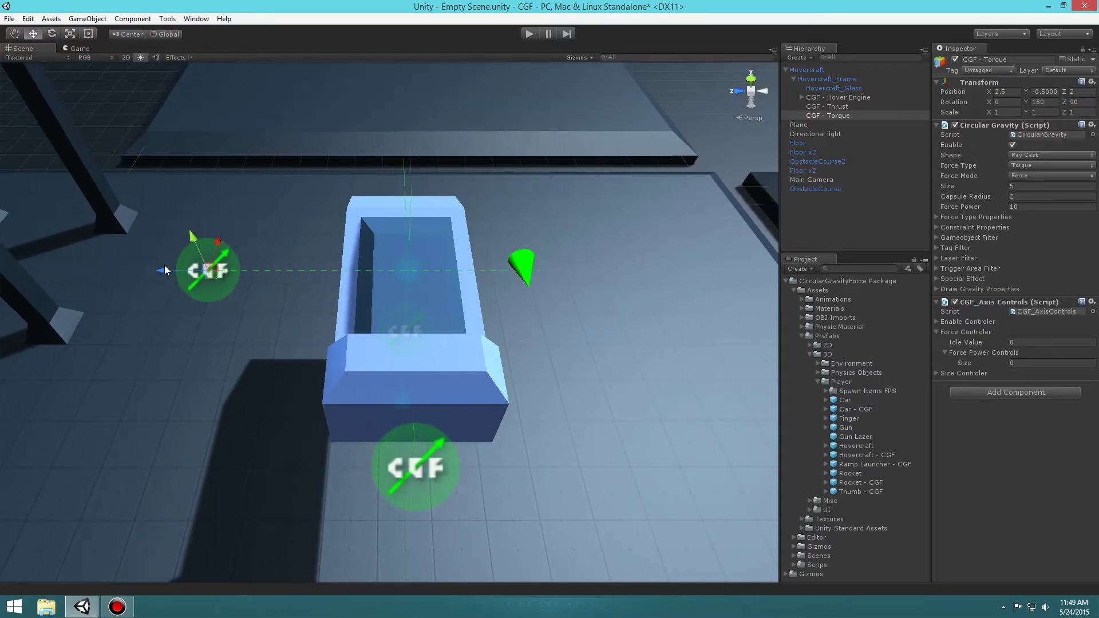
{"action": "left_click_drag", "start_coordinate": [162, 272], "coordinate": [206, 271]}
{"action": "left_click_drag", "start_coordinate": [599, 222], "coordinate": [480, 290], "text": "alt"}
{"action": "scroll", "coordinate": [480, 290], "scroll_direction": "down", "scroll_amount": 4}
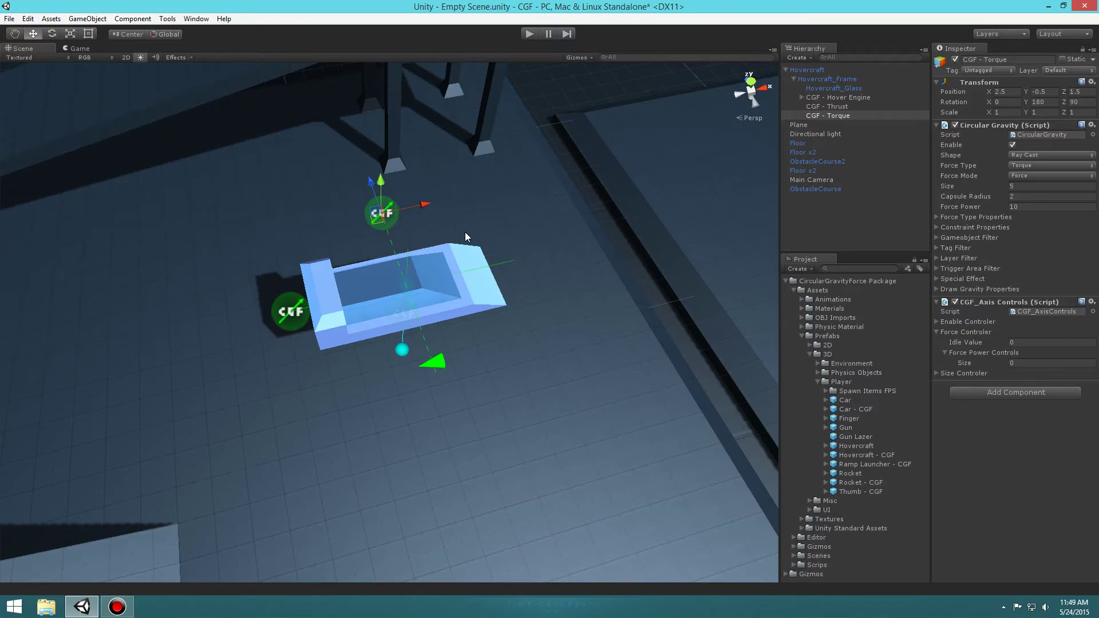
Add one force power axis control mapped to the Horizontal input button.
{"action": "left_click", "coordinate": [1018, 362]}
{"action": "left_click", "coordinate": [1031, 342]}
{"action": "left_click", "coordinate": [1037, 363]}
{"action": "type", "text": "1"}
{"action": "key", "text": "Return"}
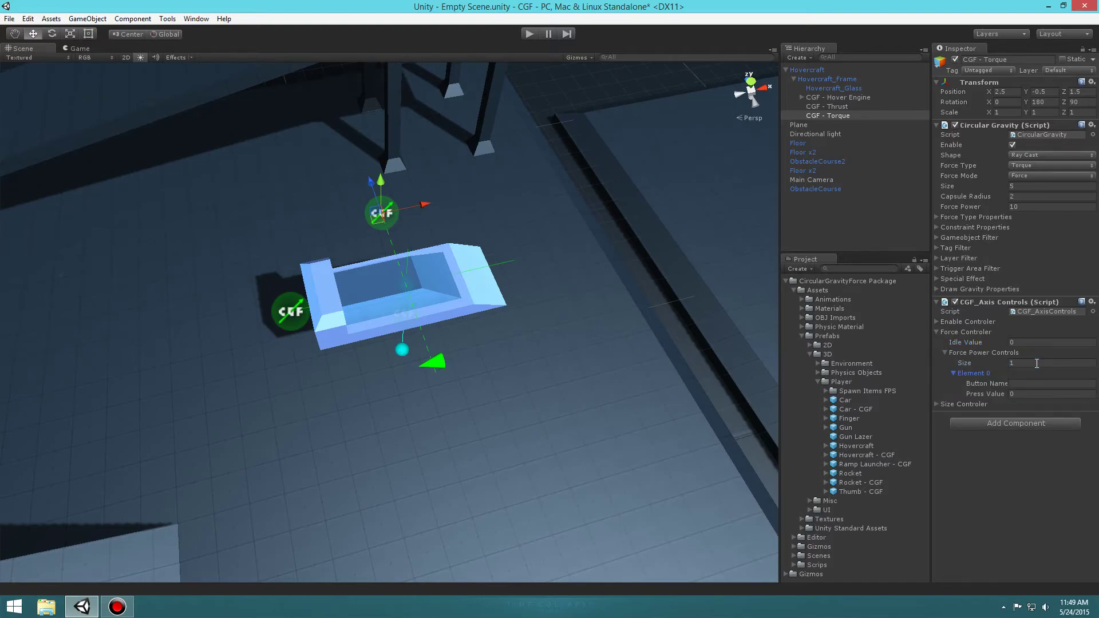
{"action": "left_click", "coordinate": [1023, 383]}
{"action": "type", "text": "Hot"}
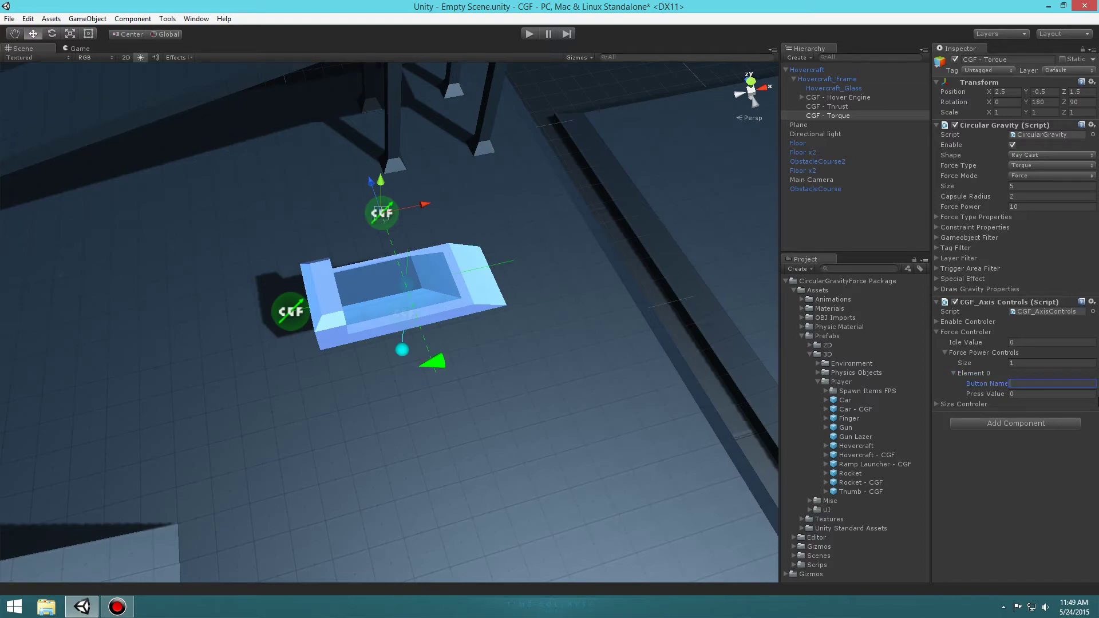
{"action": "type", "text": "izontal"}
{"action": "key", "text": "Tab"}
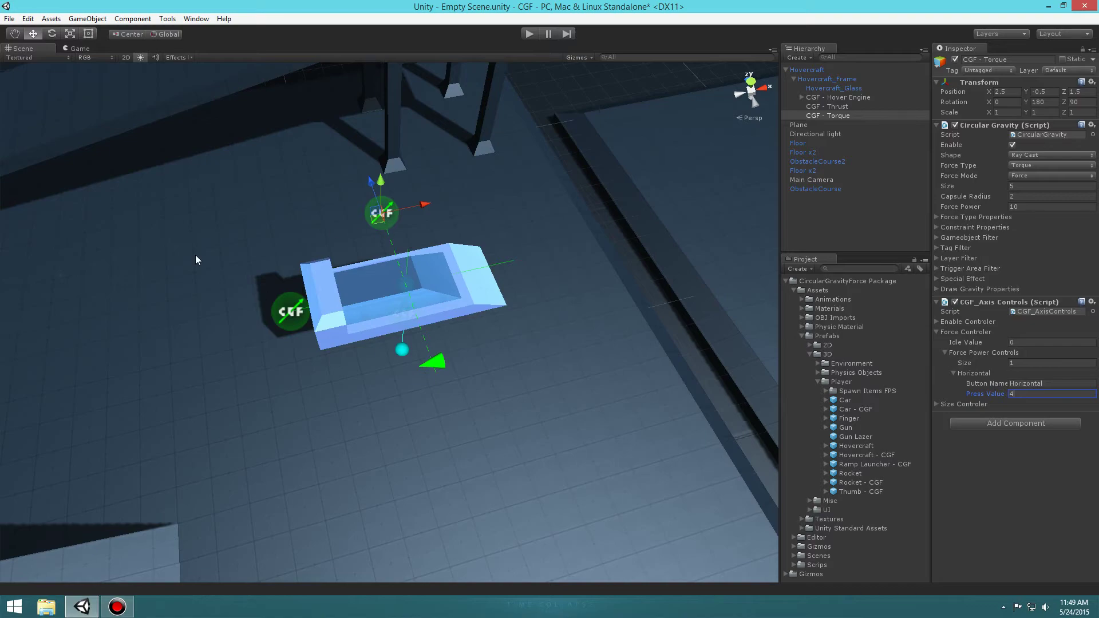
Set CGF - Torque's Force Power to 10 and start a test run.
{"action": "left_click_drag", "start_coordinate": [524, 221], "coordinate": [615, 198], "text": "alt"}
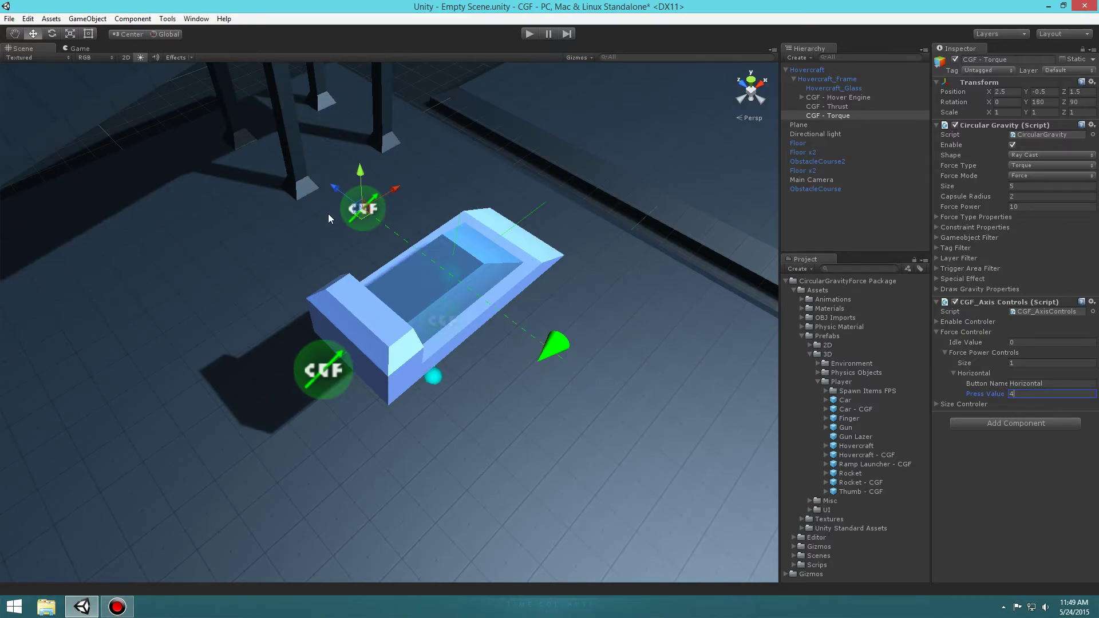
{"action": "left_click", "coordinate": [1048, 204]}
{"action": "type", "text": "-1"}
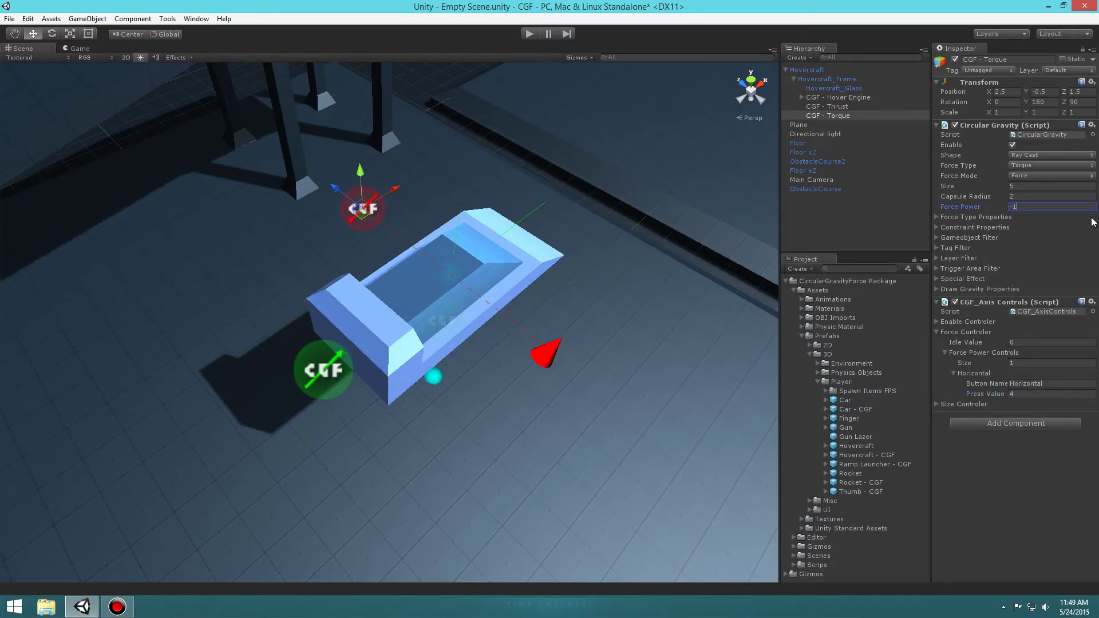
{"action": "left_click_drag", "start_coordinate": [608, 289], "coordinate": [584, 288], "text": "alt"}
{"action": "left_click", "coordinate": [1034, 207]}
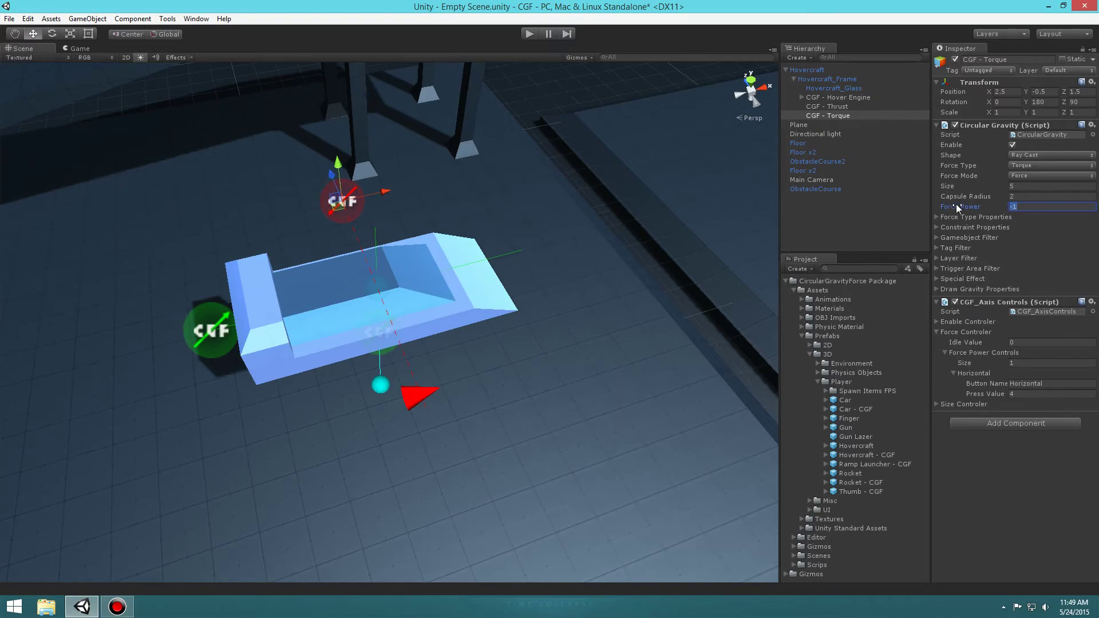
{"action": "type", "text": "10"}
{"action": "left_click", "coordinate": [530, 34]}
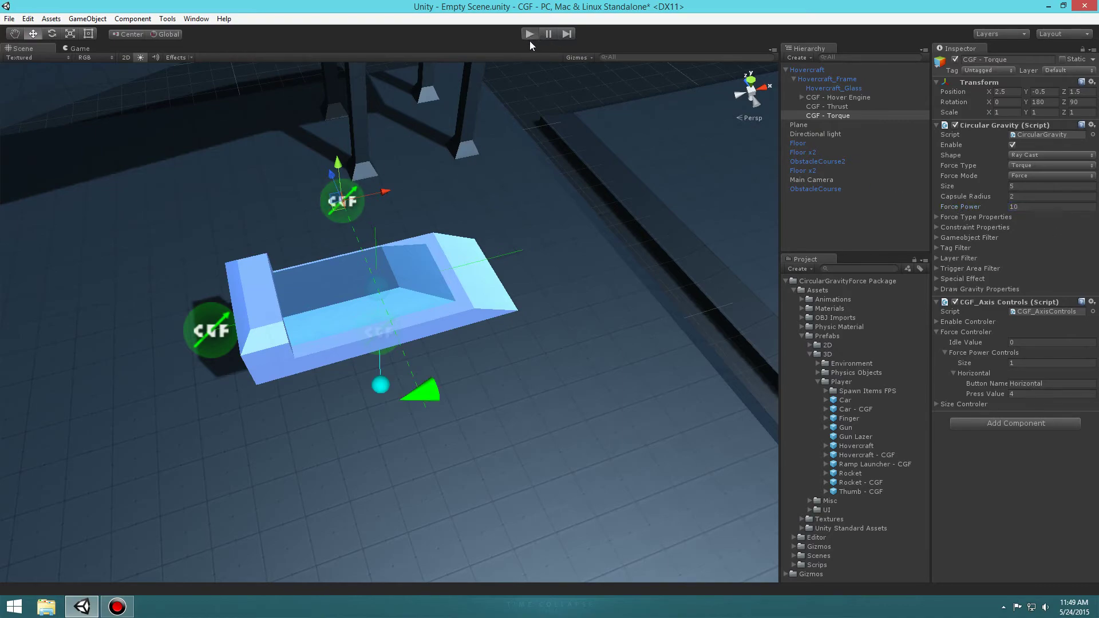
Steer the hovercraft alternately right and left with the arrow keys, then stop the test run.
{"action": "key", "text": "Right"}
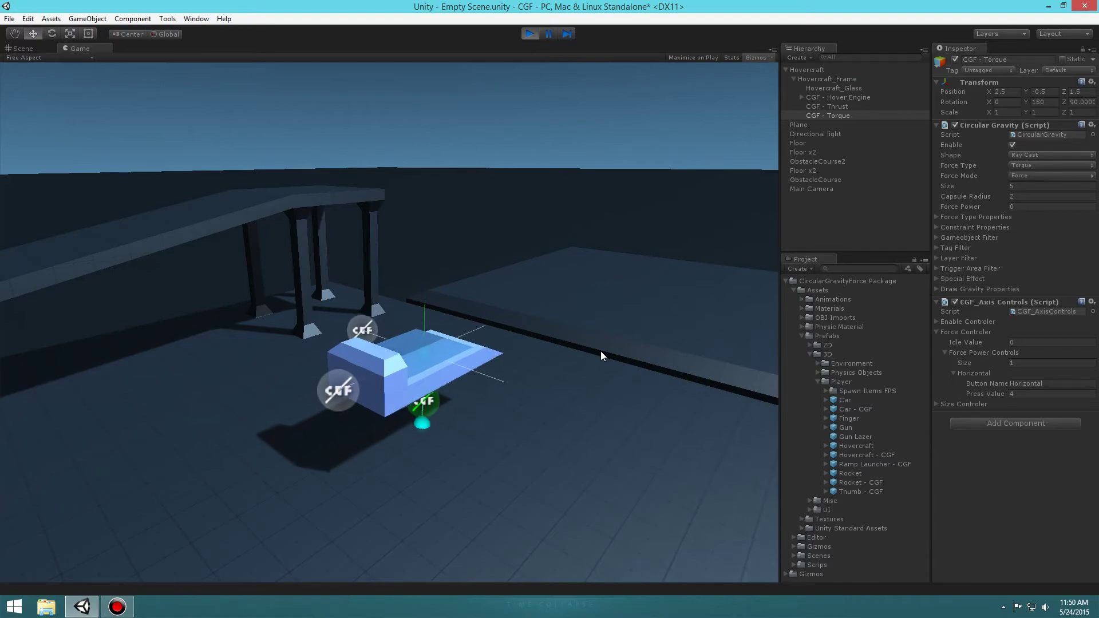
{"action": "key", "text": "Left"}
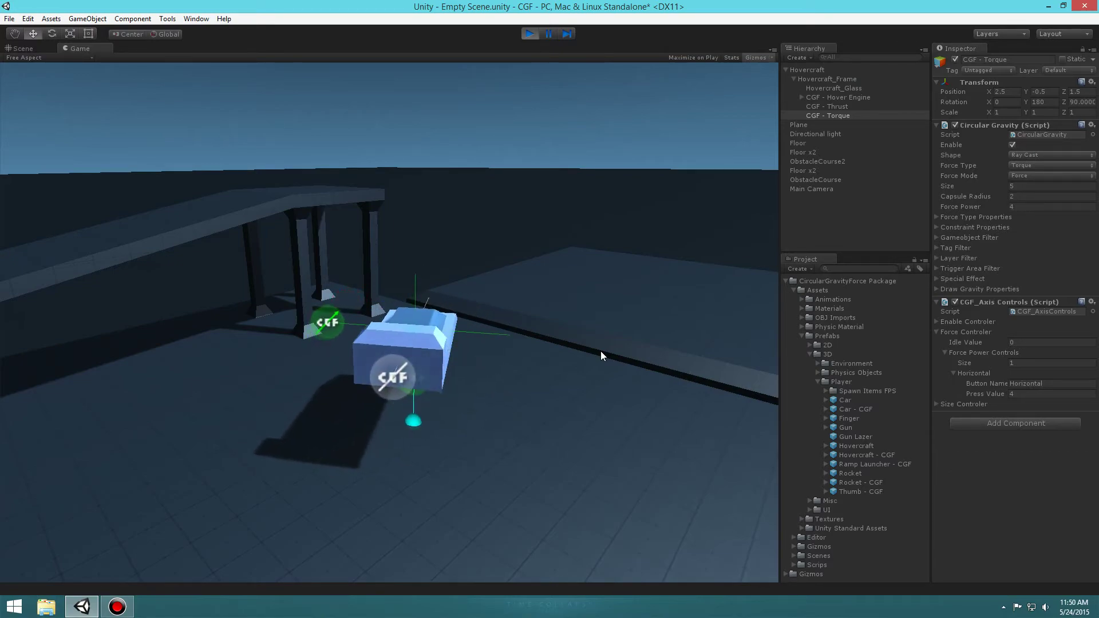
{"action": "key", "text": "Right"}
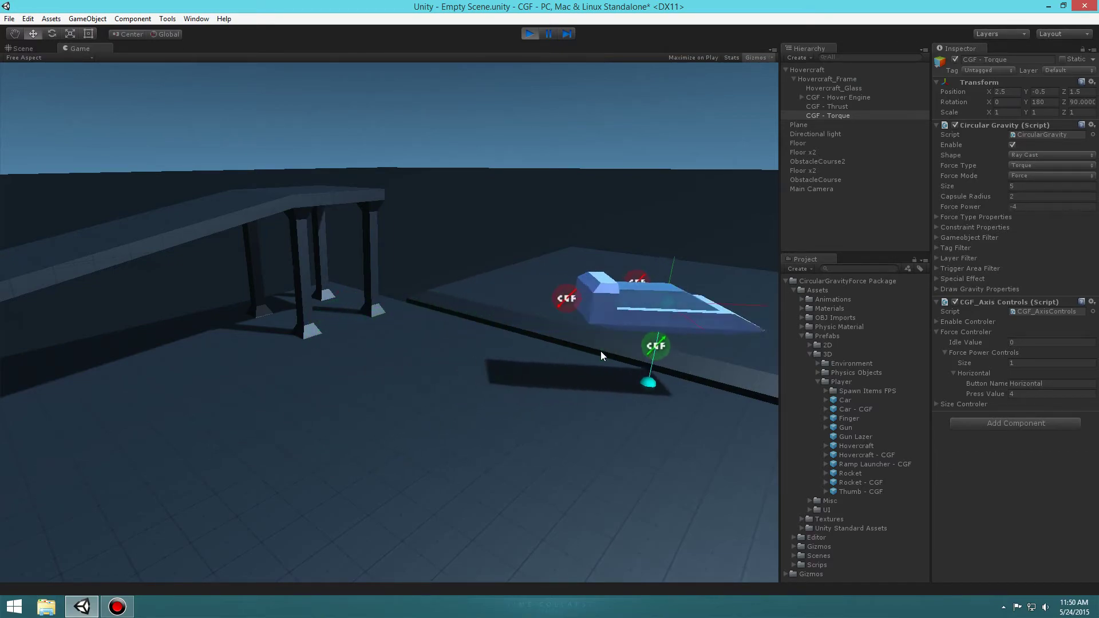
{"action": "key", "text": "Left"}
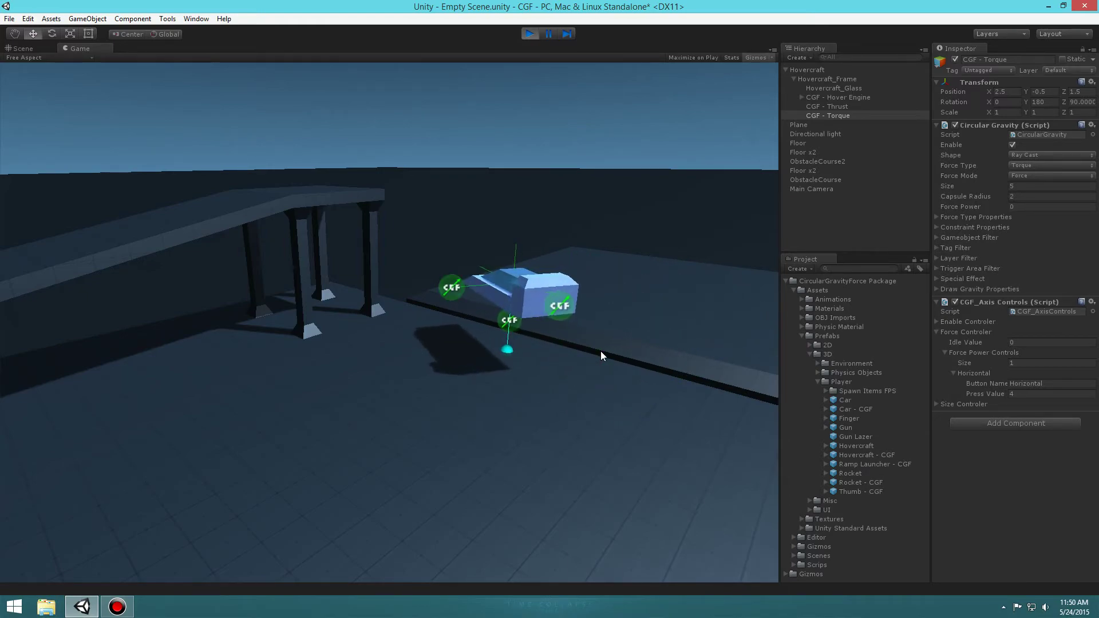
{"action": "key", "text": "Right"}
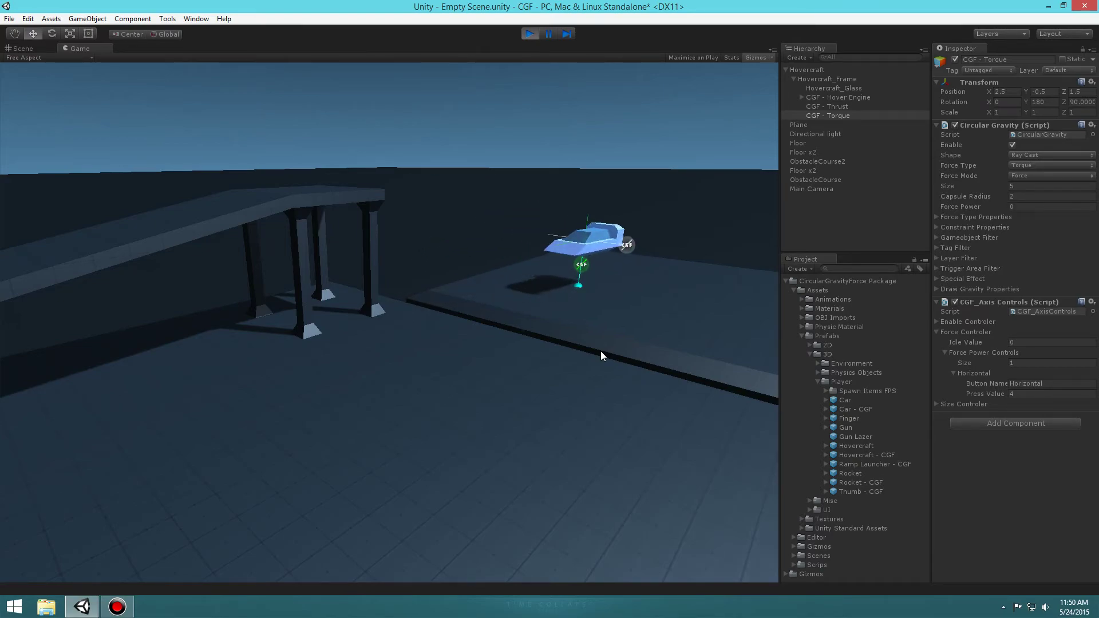
{"action": "key", "text": "Left"}
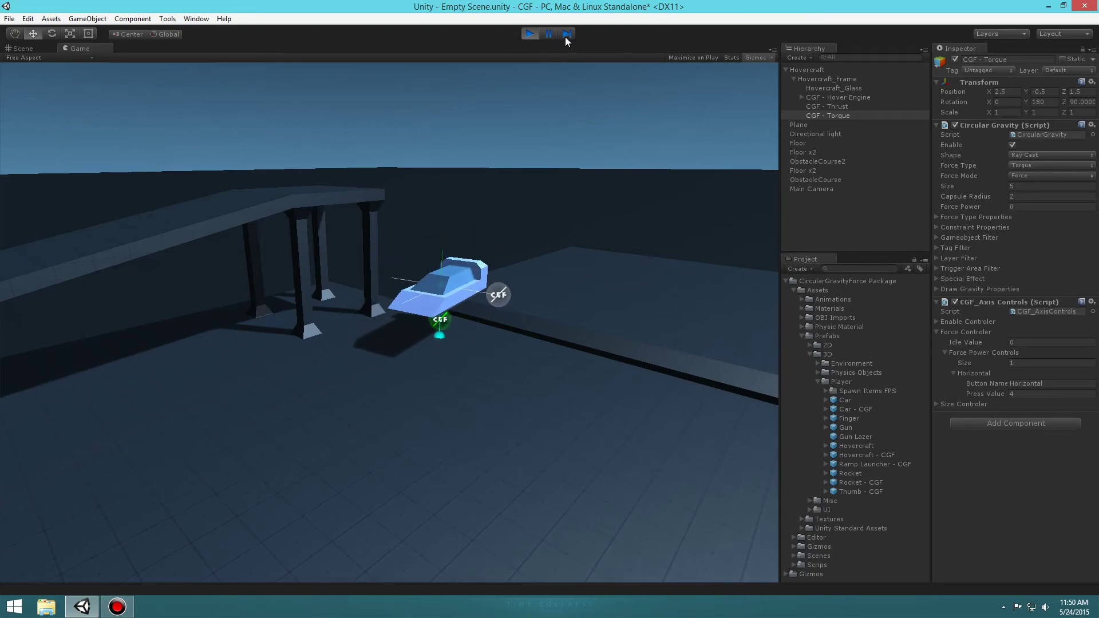
{"action": "left_click", "coordinate": [527, 33]}
{"action": "left_click_drag", "start_coordinate": [627, 263], "coordinate": [622, 194], "text": "alt"}
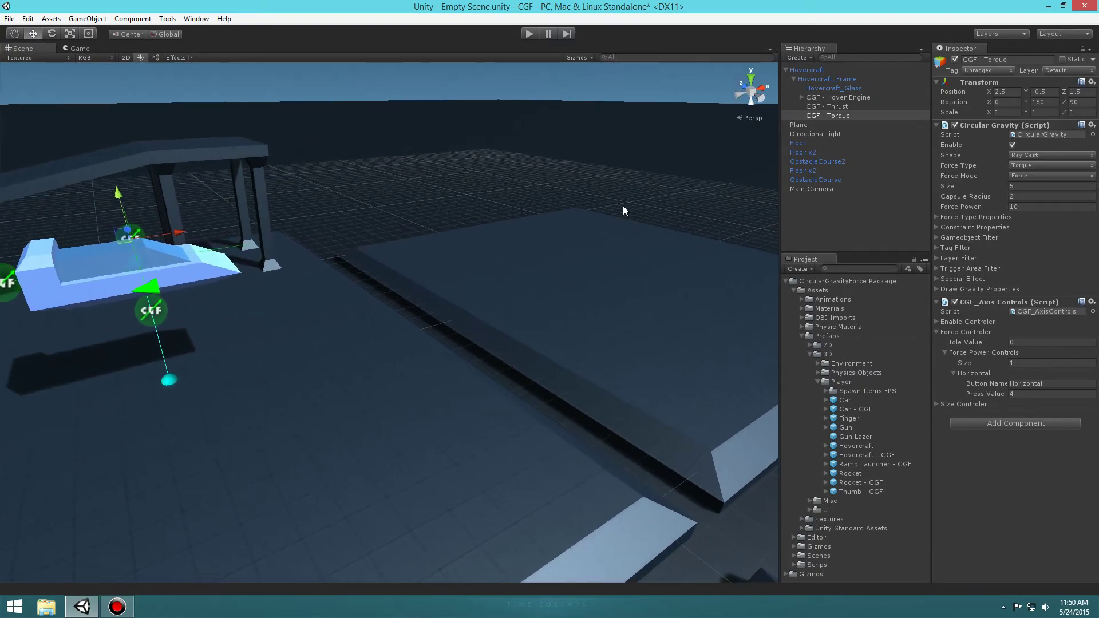
Lift the floor slab about 10 units up and tilt it.
{"action": "left_click", "coordinate": [593, 318]}
{"action": "left_click_drag", "start_coordinate": [593, 317], "coordinate": [632, 222], "text": "alt"}
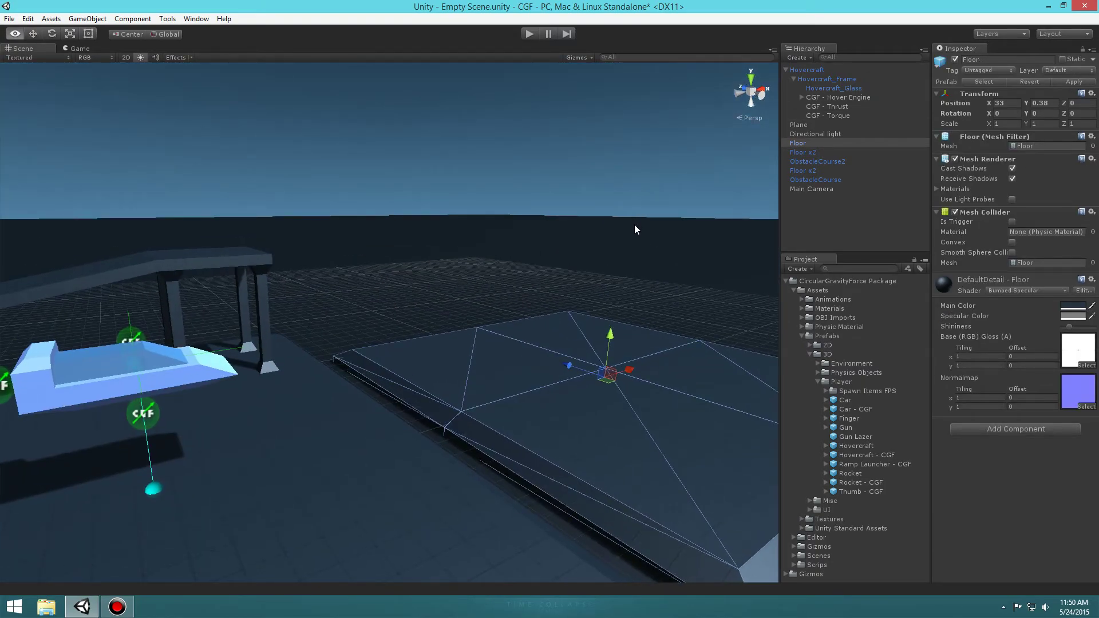
{"action": "left_click_drag", "start_coordinate": [610, 334], "coordinate": [609, 222]}
{"action": "key", "text": "e"}
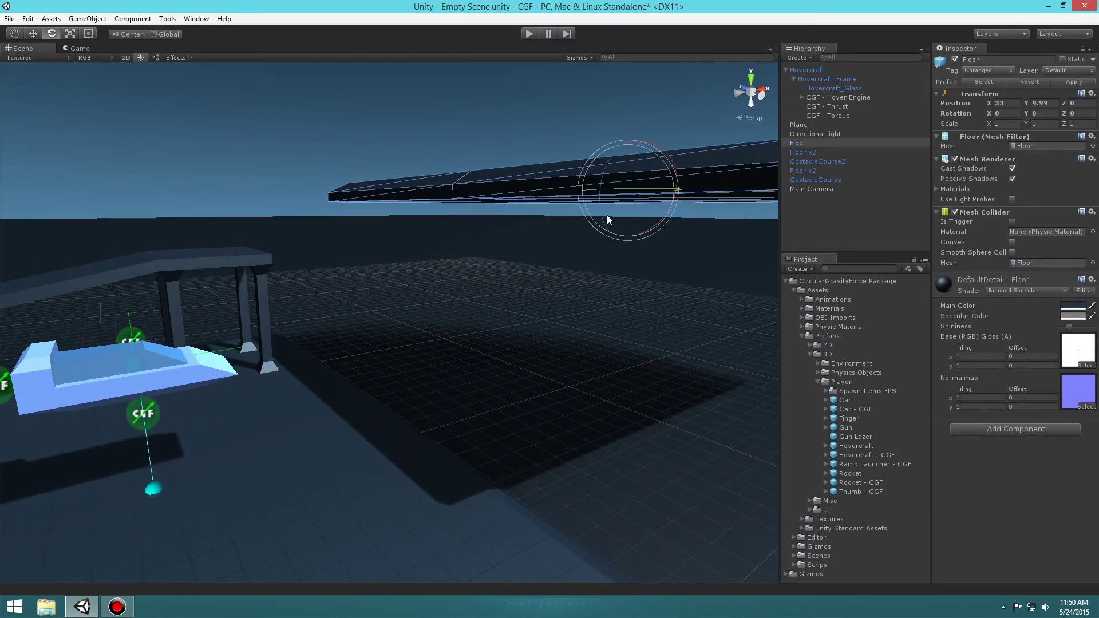
{"action": "left_click_drag", "start_coordinate": [612, 157], "coordinate": [586, 323]}
{"action": "right_click_drag", "start_coordinate": [622, 296], "coordinate": [676, 256]}
Move the tilted slab over the hovercraft to X 31.89, Y 12.68.
{"action": "key", "text": "w"}
{"action": "left_click_drag", "start_coordinate": [673, 259], "coordinate": [353, 236]}
{"action": "right_click_drag", "start_coordinate": [353, 236], "coordinate": [541, 342]}
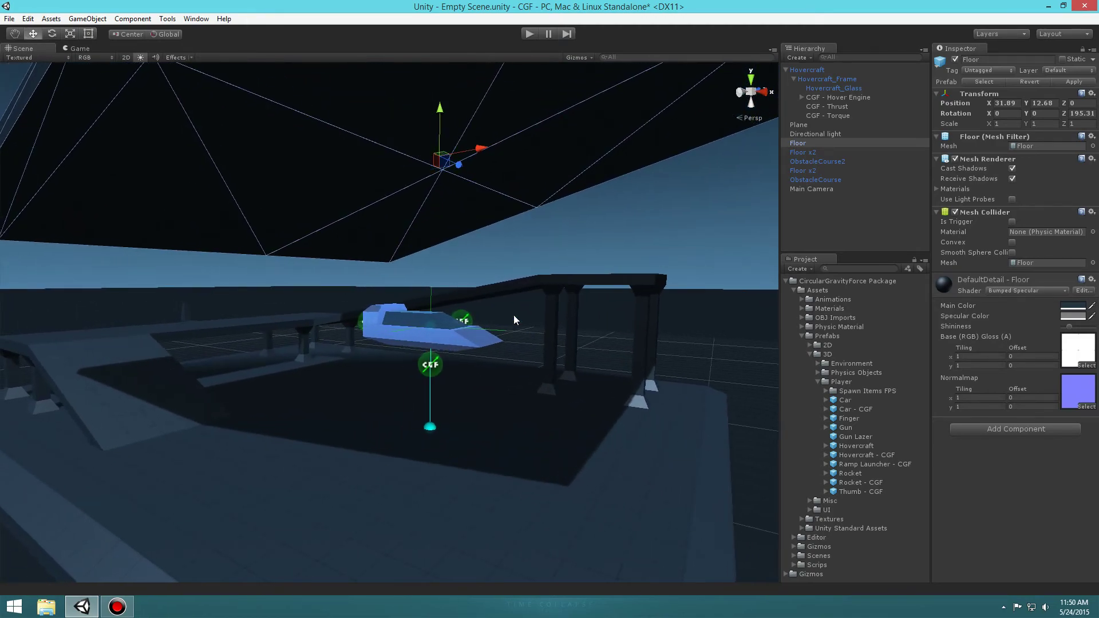
{"action": "left_click", "coordinate": [813, 189]}
{"action": "mouse_move", "coordinate": [638, 265]}
{"action": "left_mouse_down", "text": "alt"}
{"action": "mouse_move", "coordinate": [544, 293]}
{"action": "mouse_move", "coordinate": [629, 277]}
{"action": "left_mouse_up", "text": "alt"}
{"action": "left_click", "coordinate": [852, 97]}
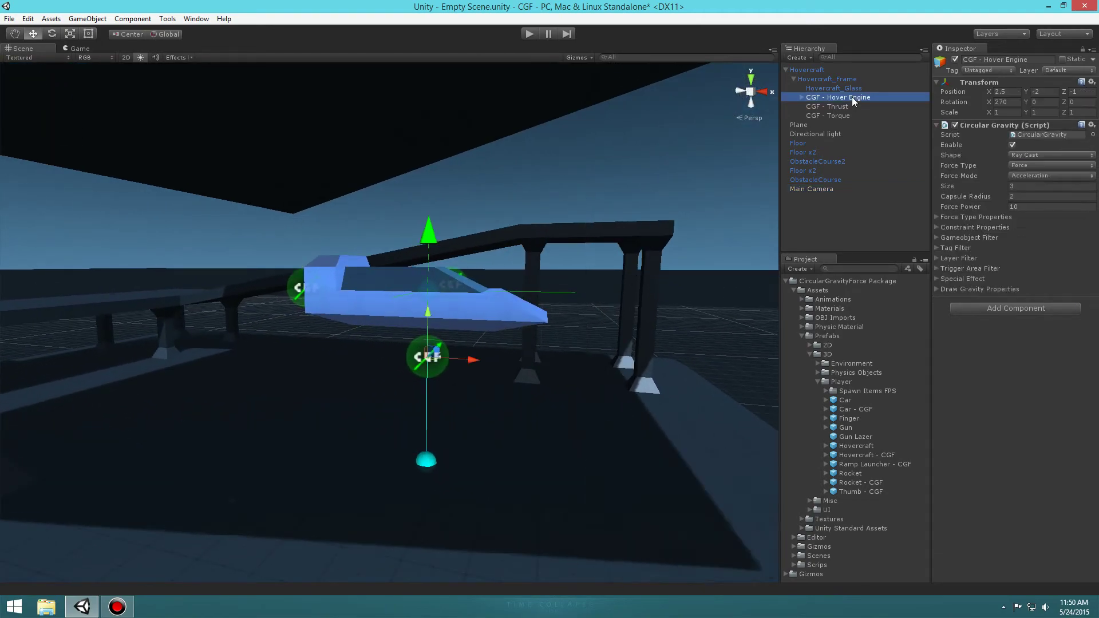
Flip CGF - Hover Engine 180° and raise it inside the hovercraft.
{"action": "key", "text": "e"}
{"action": "left_click_drag", "start_coordinate": [452, 317], "coordinate": [691, 465]}
{"action": "key", "text": "w"}
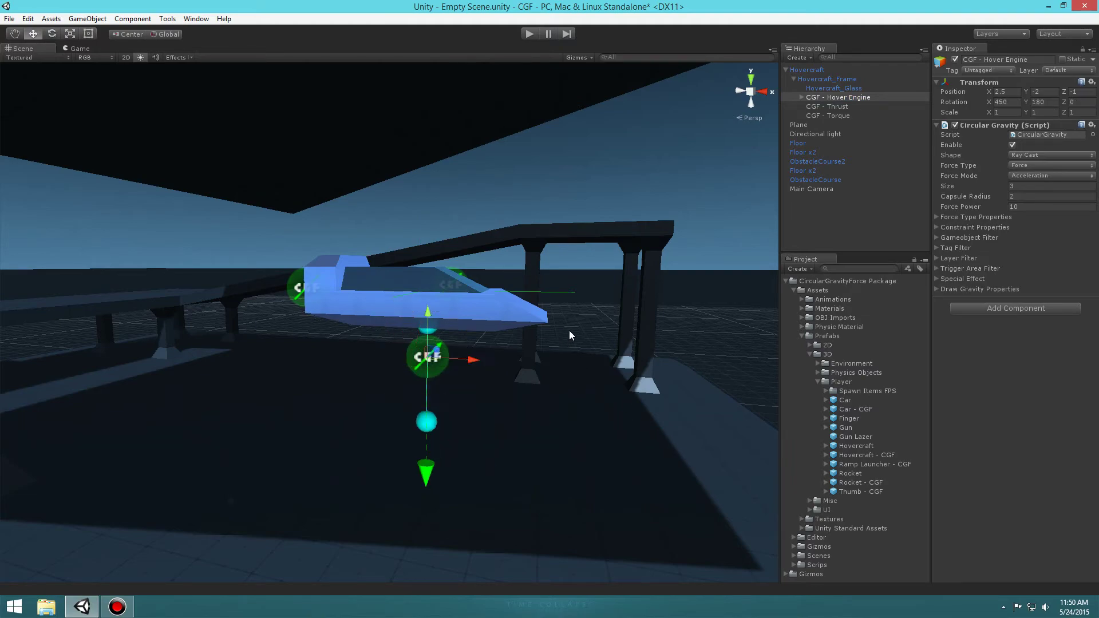
{"action": "left_click_drag", "start_coordinate": [433, 310], "coordinate": [426, 187]}
{"action": "left_click_drag", "start_coordinate": [603, 239], "coordinate": [590, 211], "text": "alt"}
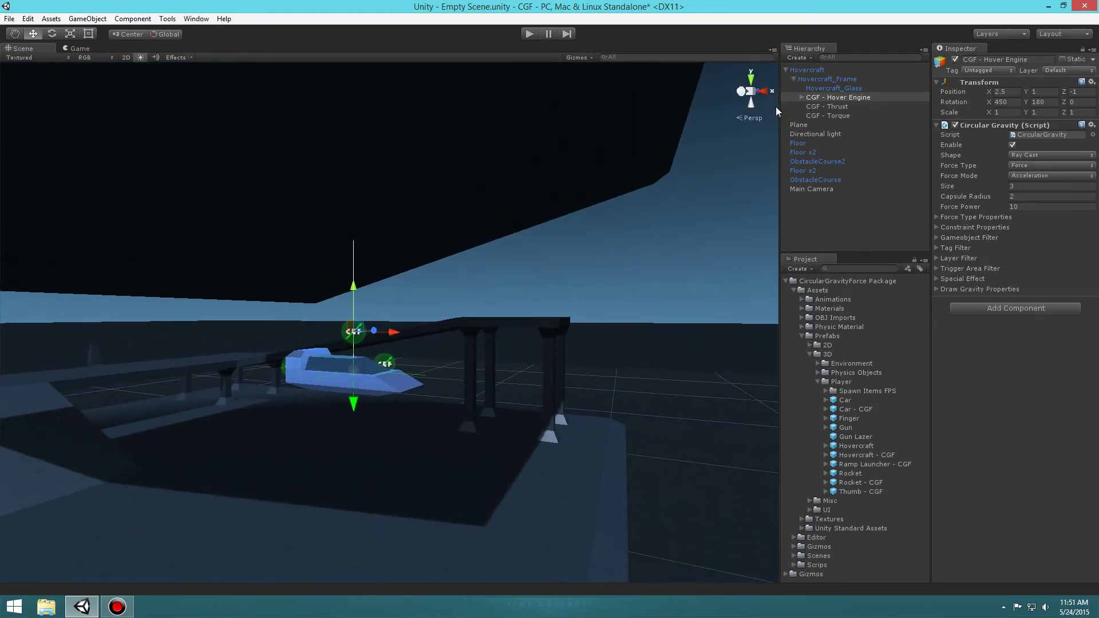
Set Trigger Hover's Max Distance to 15.
{"action": "left_click", "coordinate": [802, 97]}
{"action": "left_click", "coordinate": [836, 106]}
{"action": "left_click", "coordinate": [1029, 177]}
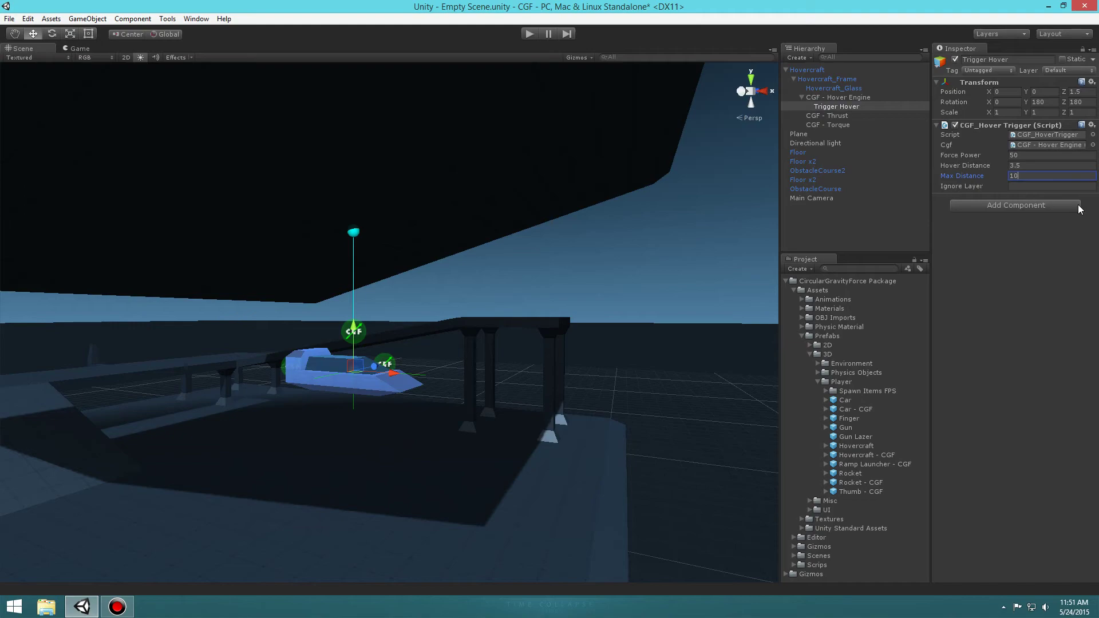
{"action": "left_click_drag", "start_coordinate": [597, 172], "coordinate": [542, 278], "text": "alt"}
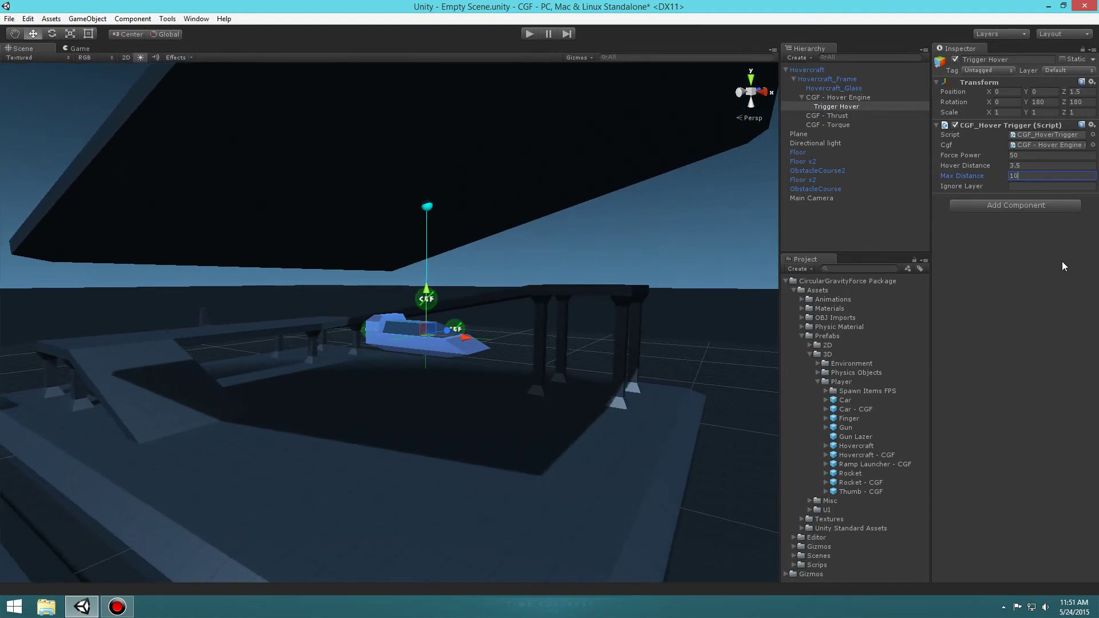
{"action": "key", "text": "BackSpace"}
{"action": "type", "text": "5"}
{"action": "scroll", "coordinate": [507, 229], "scroll_direction": "up", "scroll_amount": 10}
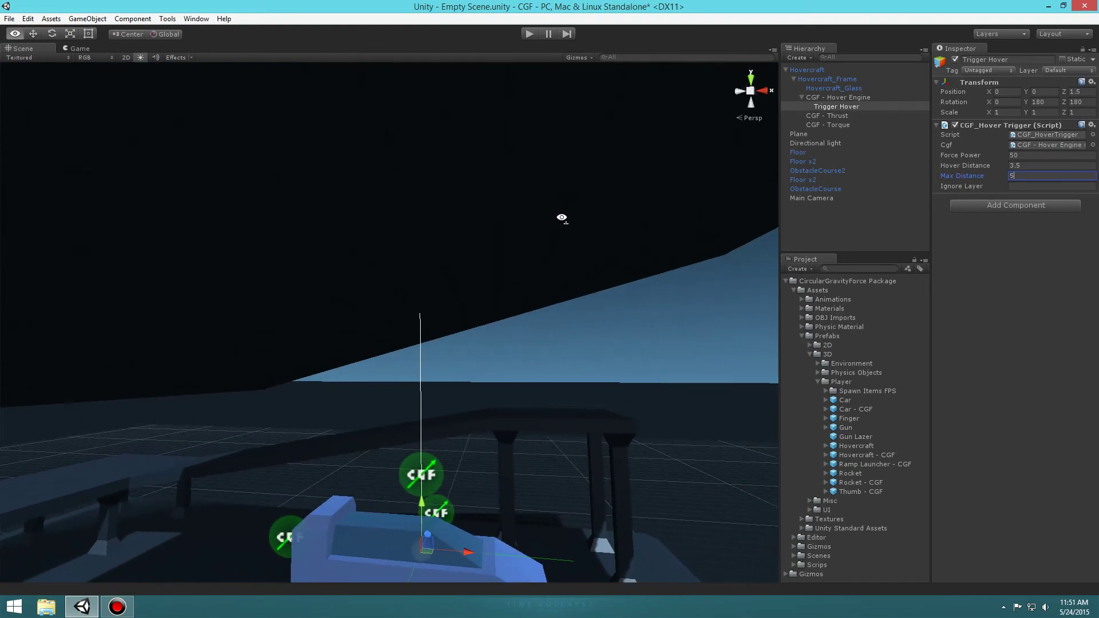
{"action": "key", "text": "BackSpace"}
{"action": "type", "text": "4"}
{"action": "left_click_drag", "start_coordinate": [378, 320], "coordinate": [338, 283], "text": "alt"}
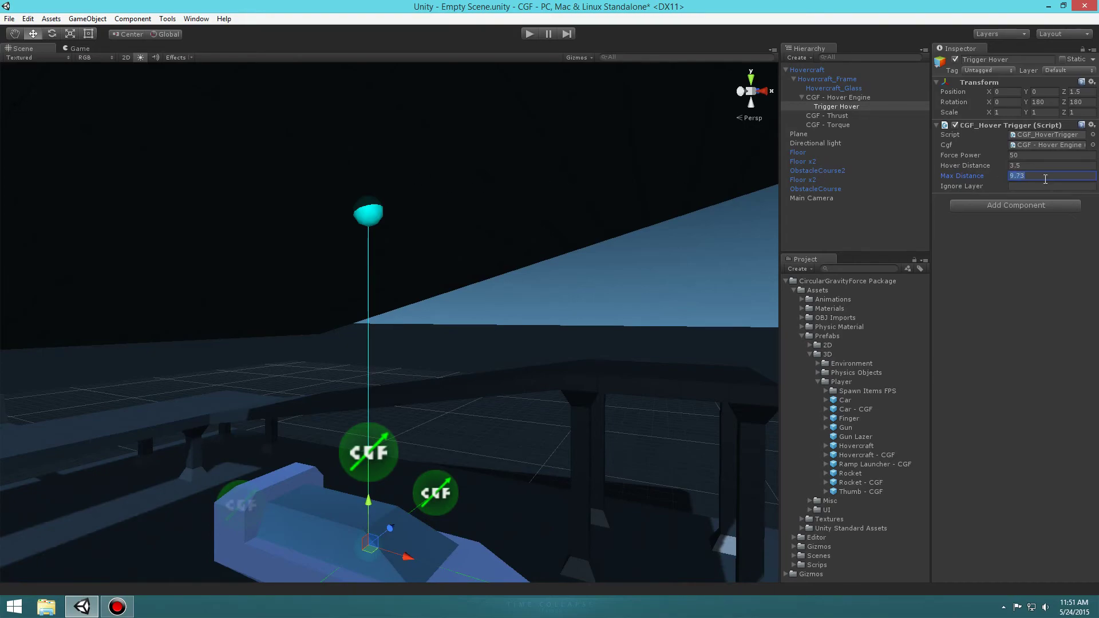
{"action": "left_click_drag", "start_coordinate": [412, 264], "coordinate": [360, 350], "text": "alt"}
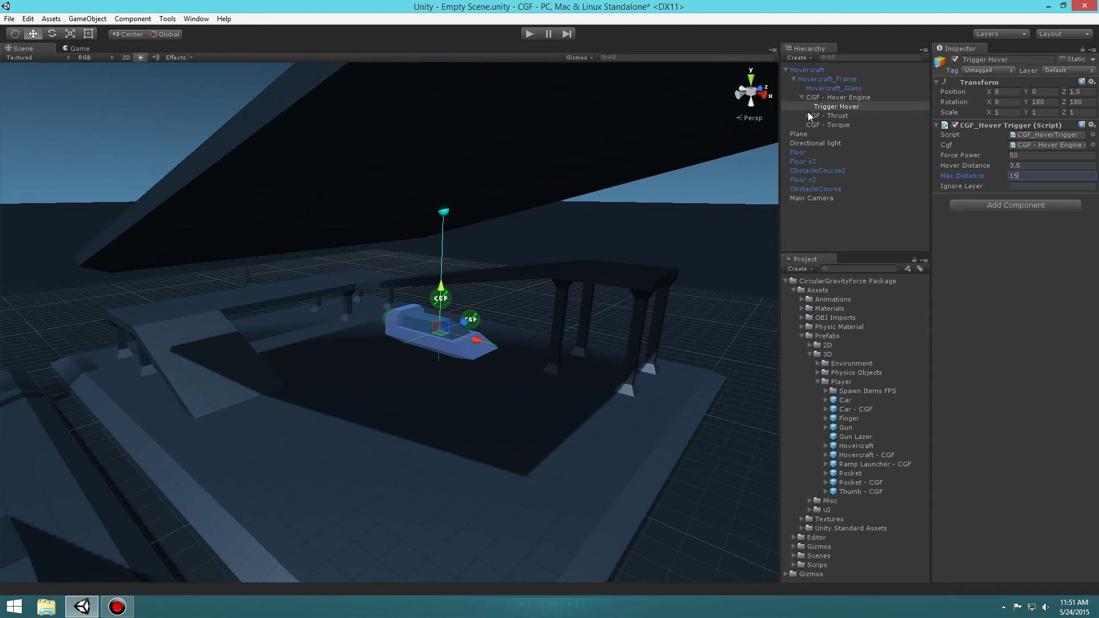
{"action": "left_click", "coordinate": [811, 198]}
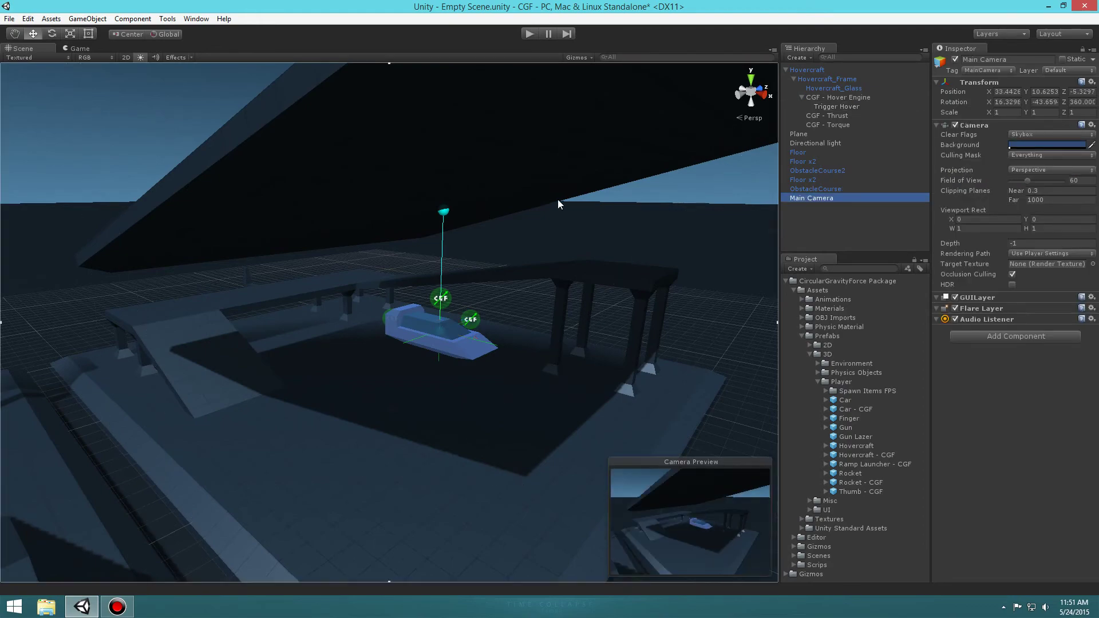
{"action": "left_click", "coordinate": [529, 36]}
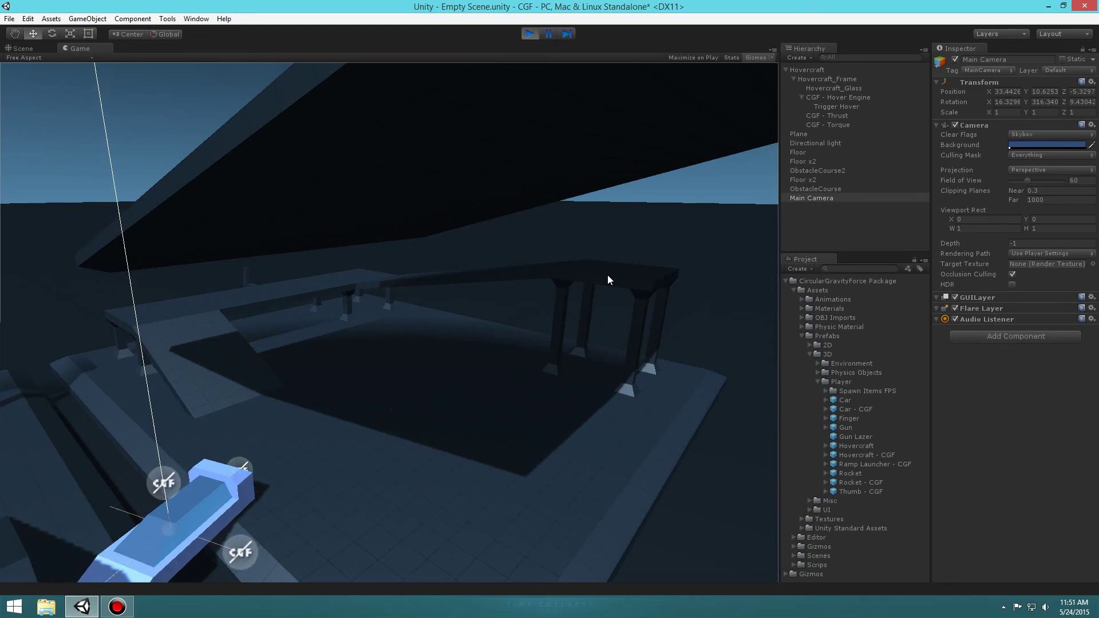
{"action": "left_click", "coordinate": [533, 35]}
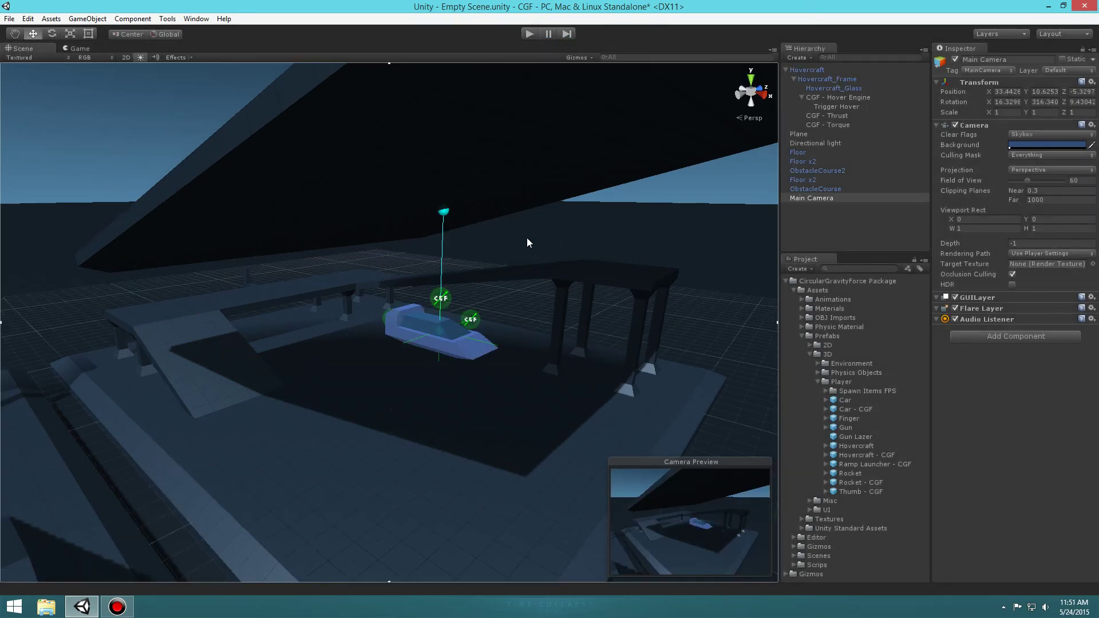
Duplicate the overhead ramp, move the copy higher and tilt it the other way.
{"action": "left_click_drag", "start_coordinate": [527, 238], "coordinate": [549, 228], "text": "alt"}
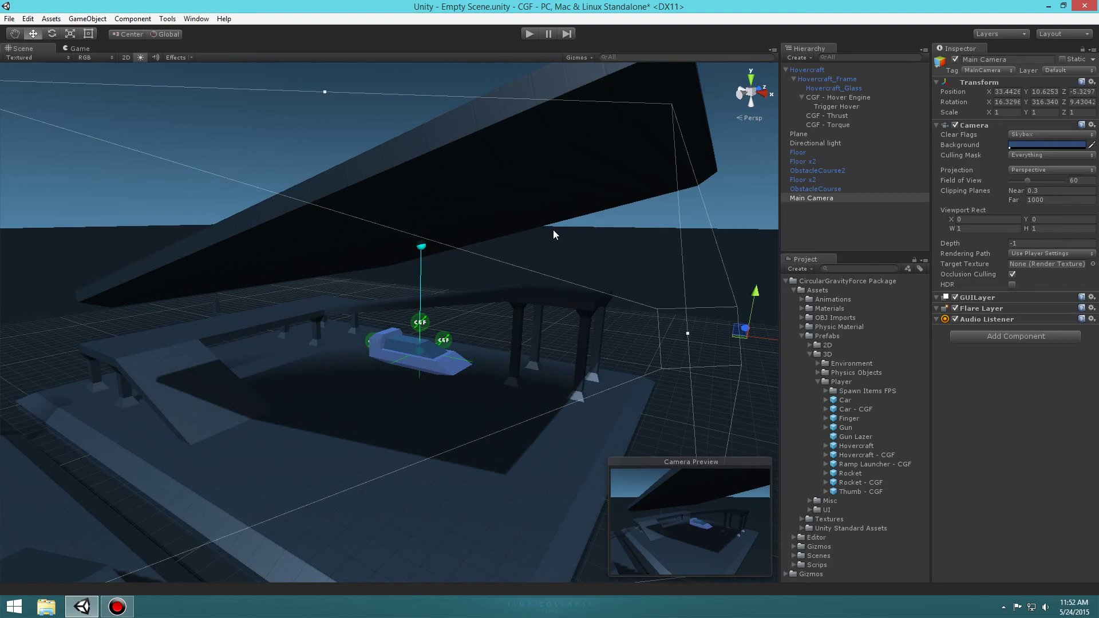
{"action": "left_click_drag", "start_coordinate": [513, 277], "coordinate": [336, 281], "text": "alt"}
{"action": "left_click", "coordinate": [350, 312]}
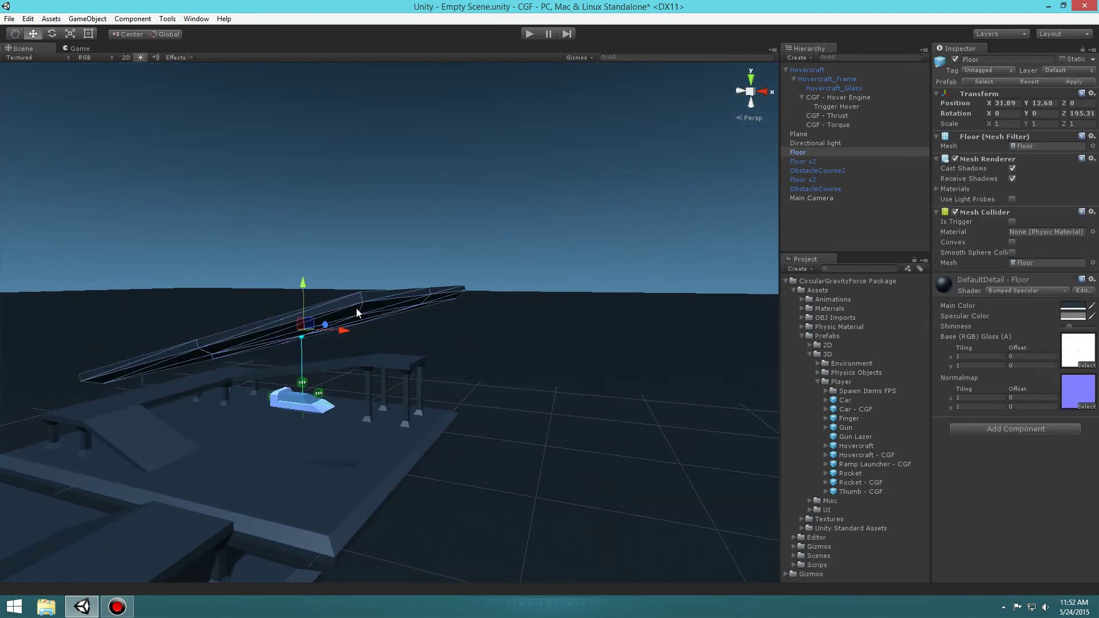
{"action": "key", "text": "ctrl+d"}
{"action": "left_click_drag", "start_coordinate": [308, 324], "coordinate": [567, 147]}
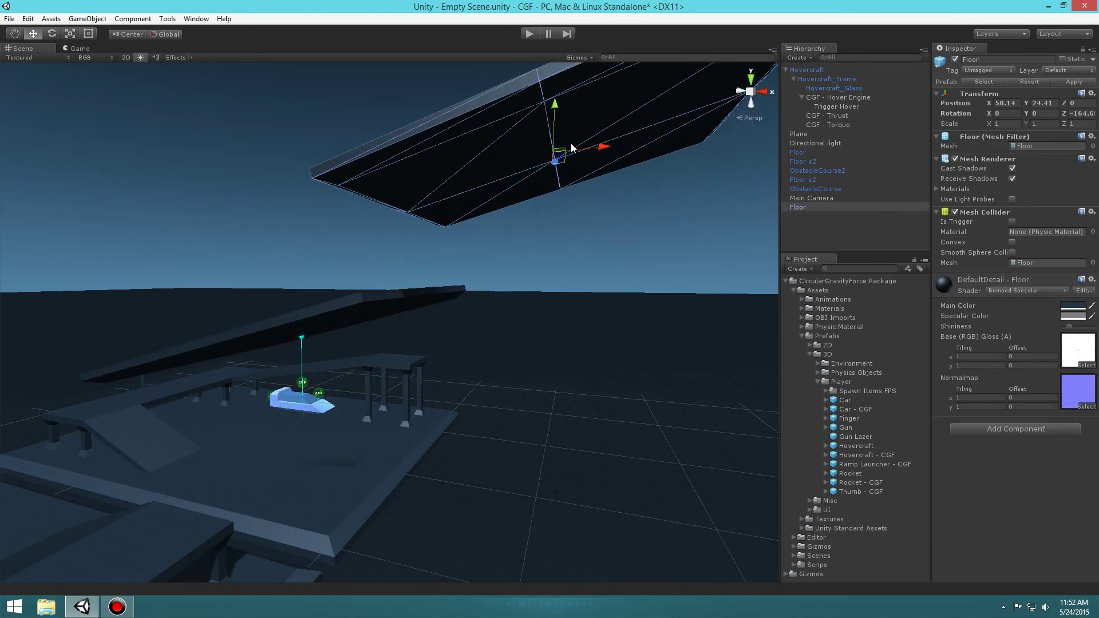
{"action": "right_click_drag", "start_coordinate": [528, 276], "coordinate": [541, 190]}
{"action": "key", "text": "e"}
{"action": "left_click_drag", "start_coordinate": [488, 222], "coordinate": [448, 220]}
{"action": "right_click_drag", "start_coordinate": [448, 220], "coordinate": [526, 262]}
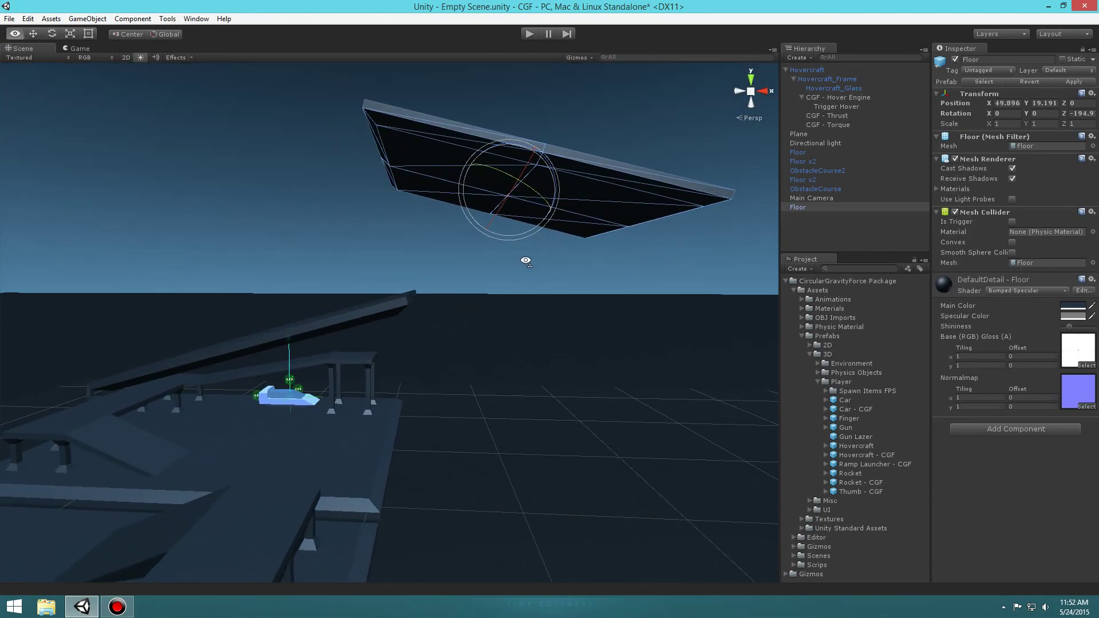
Set Trigger Hover's Max Distance to 50.
{"action": "left_click", "coordinate": [832, 107]}
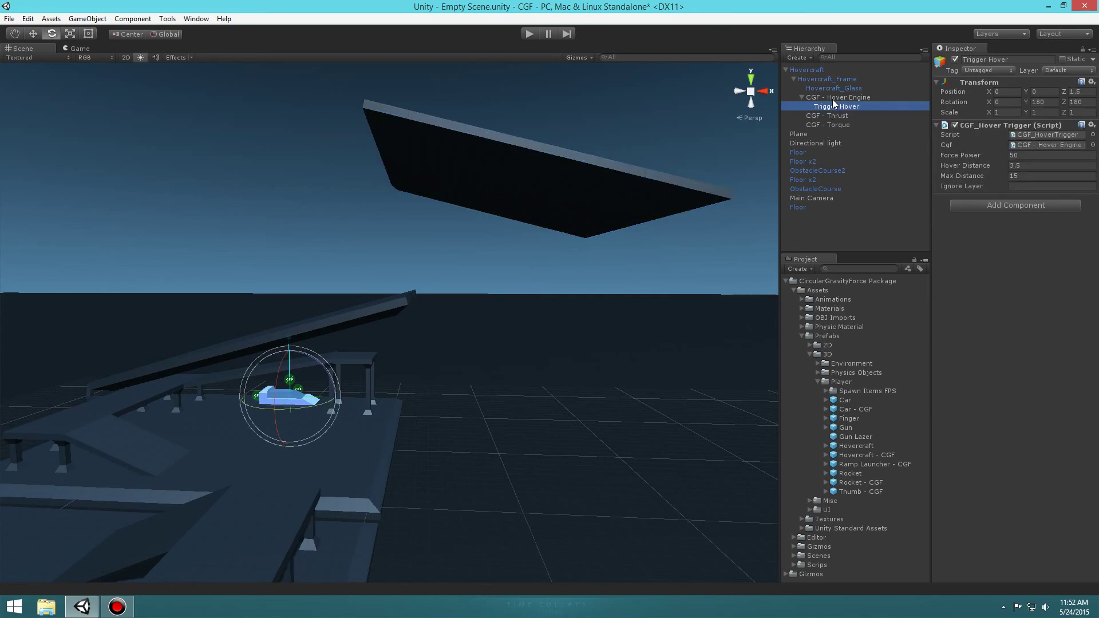
{"action": "left_click", "coordinate": [1037, 173]}
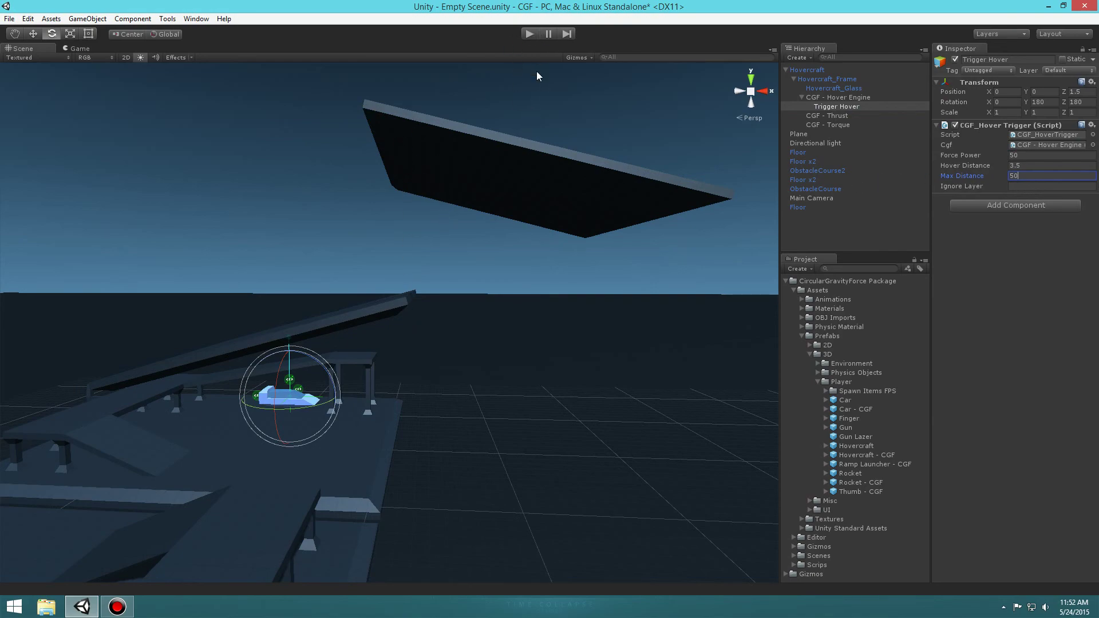
{"action": "type", "text": "50"}
{"action": "left_click", "coordinate": [857, 233]}
{"action": "left_click", "coordinate": [811, 198]}
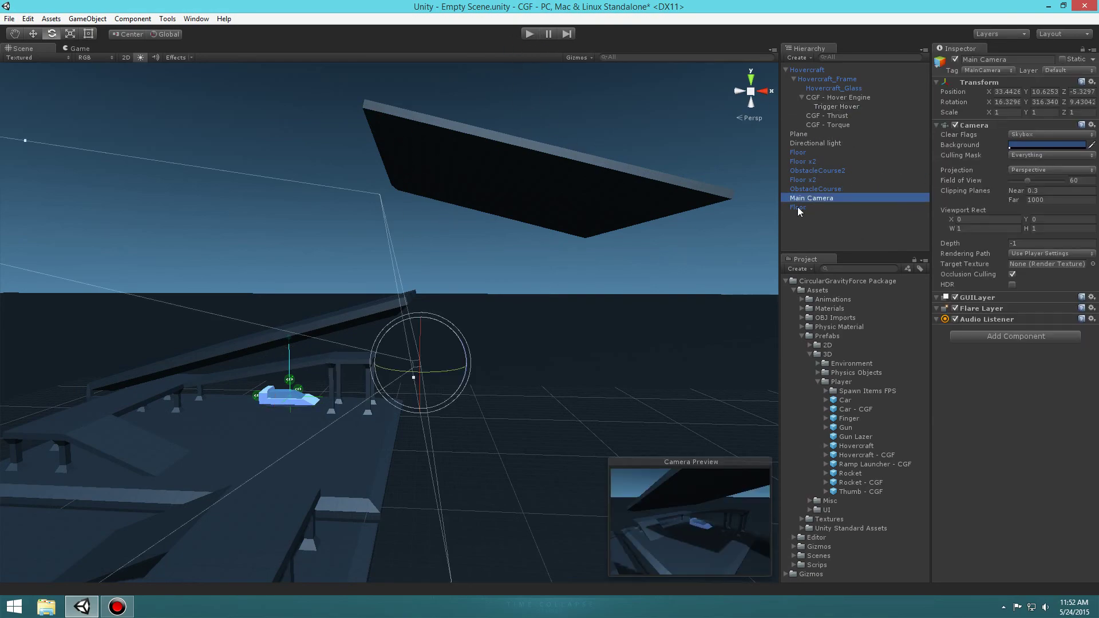
{"action": "left_click", "coordinate": [528, 34]}
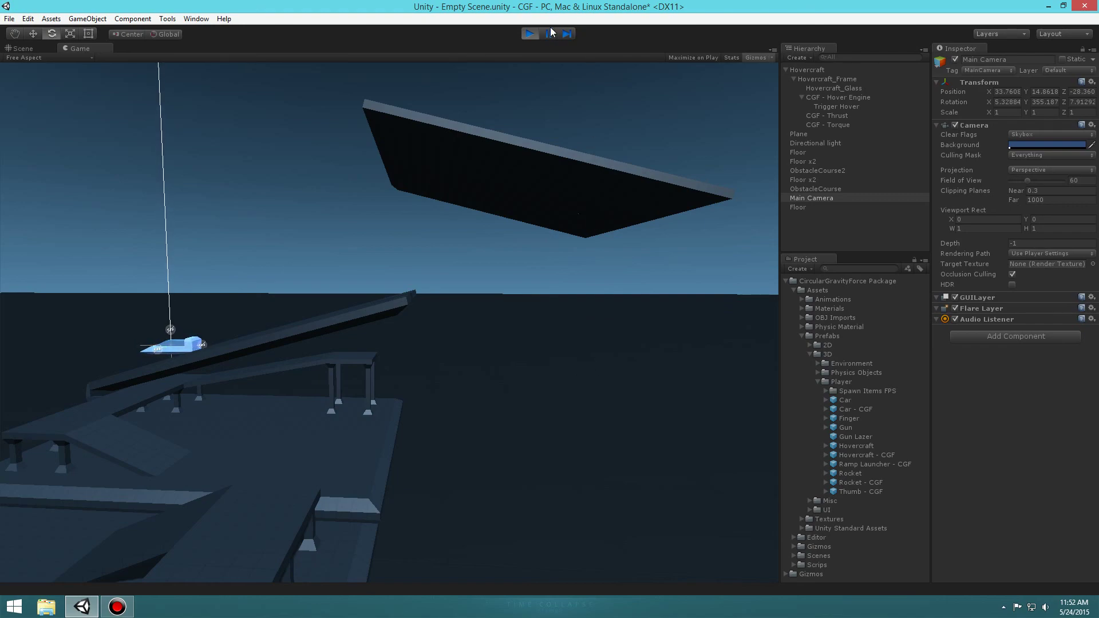
{"action": "left_click", "coordinate": [529, 34]}
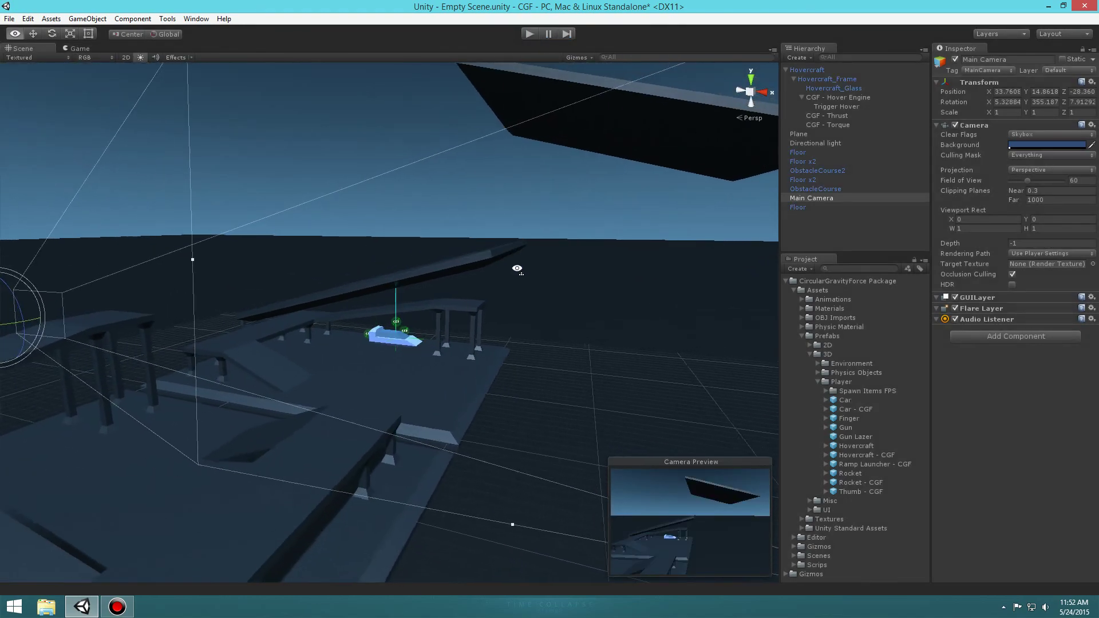